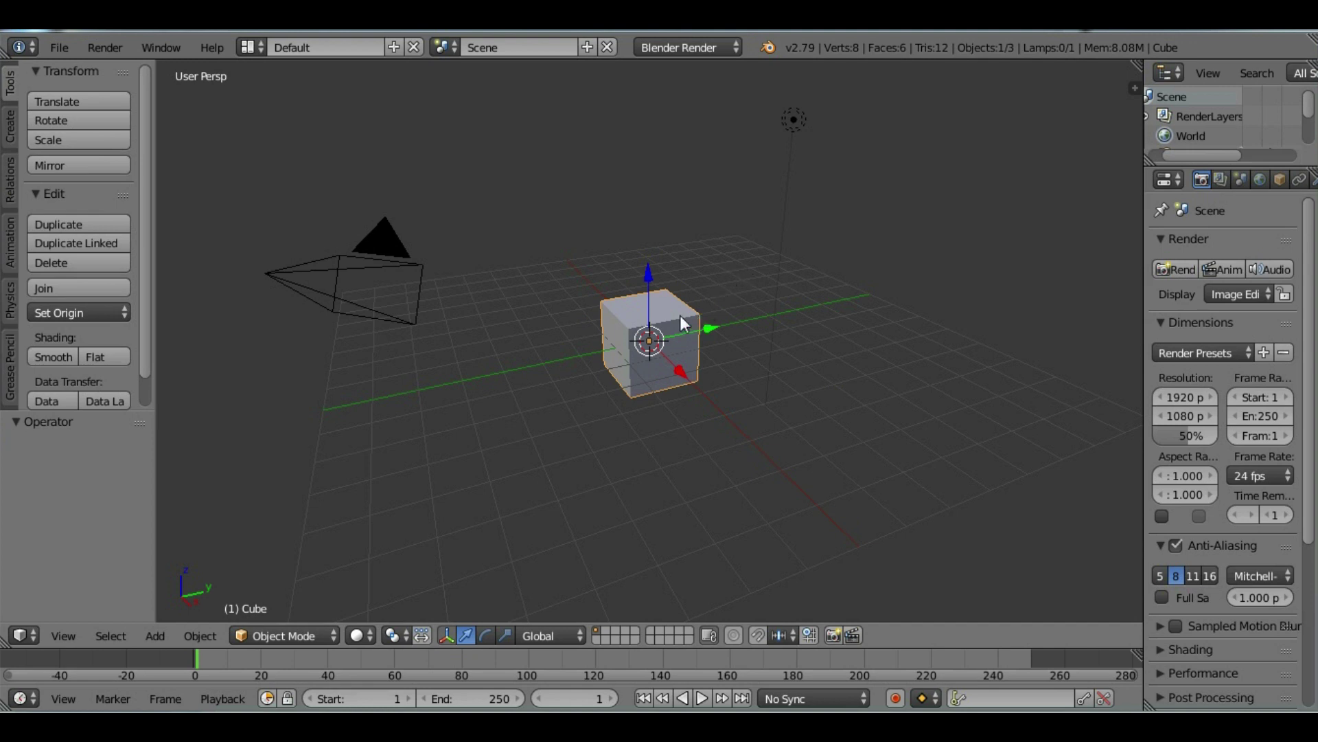
# Delete every object in the default scene and enlarge the scene outliner area.
pyautogui.press('a')
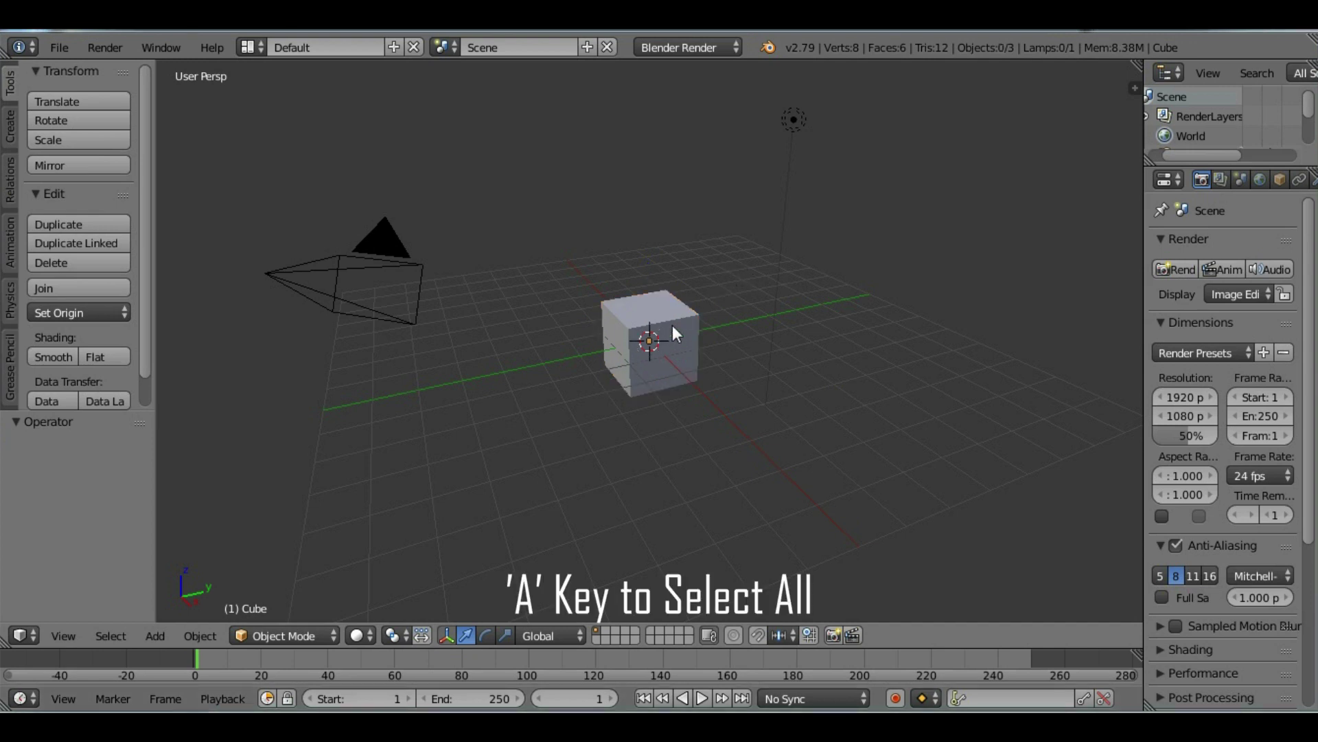
pyautogui.press('a')
pyautogui.press('x')
pyautogui.click(673, 333)
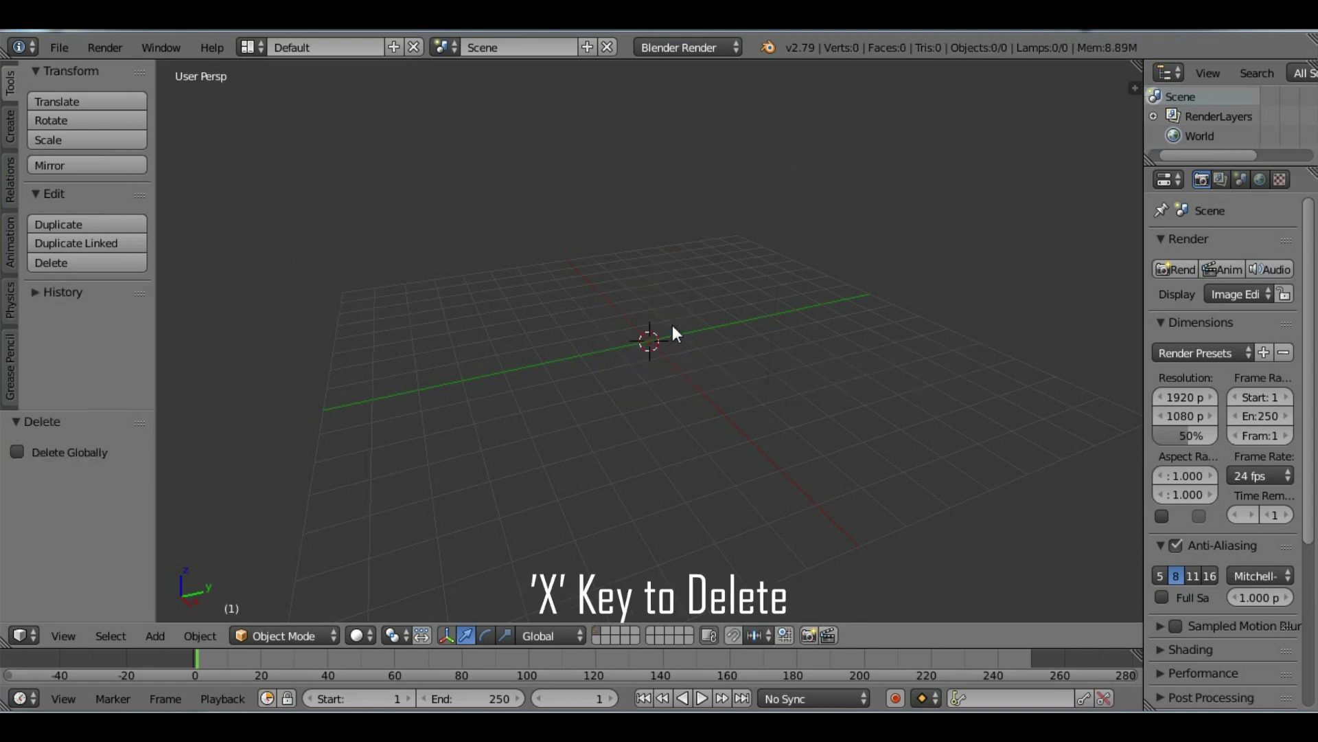
pyautogui.moveTo(1267, 161); pyautogui.dragTo(1230, 371)
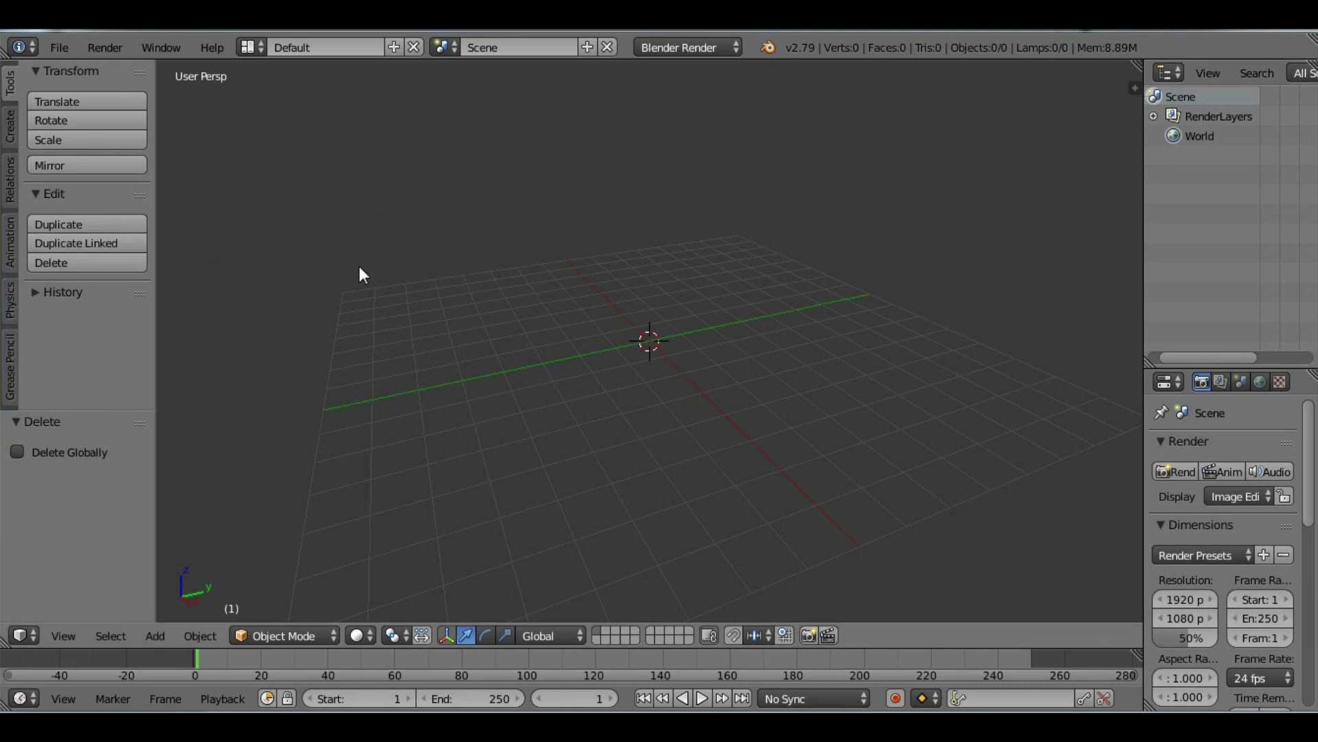
# Add a torus mesh at the scene origin.
pyautogui.hotkey('shift', 'a')
pyautogui.moveTo(368, 272)
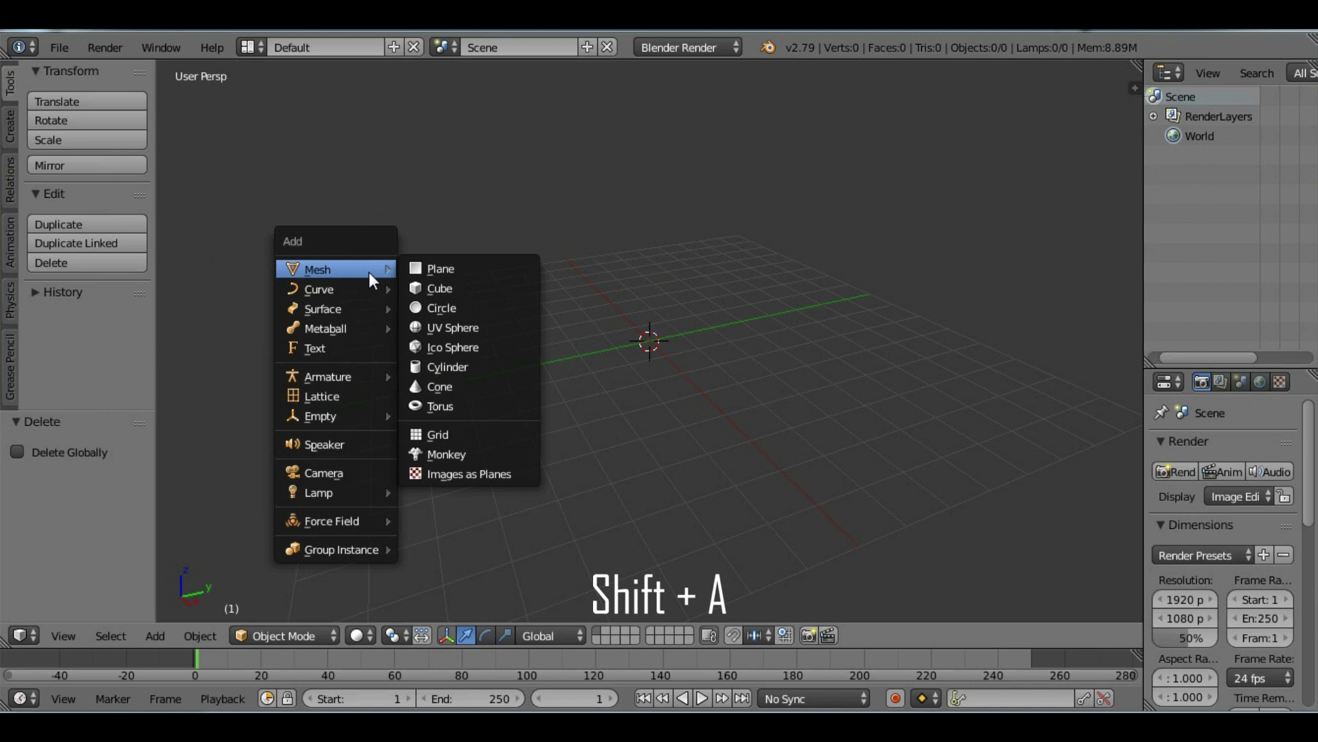
pyautogui.click(477, 405)
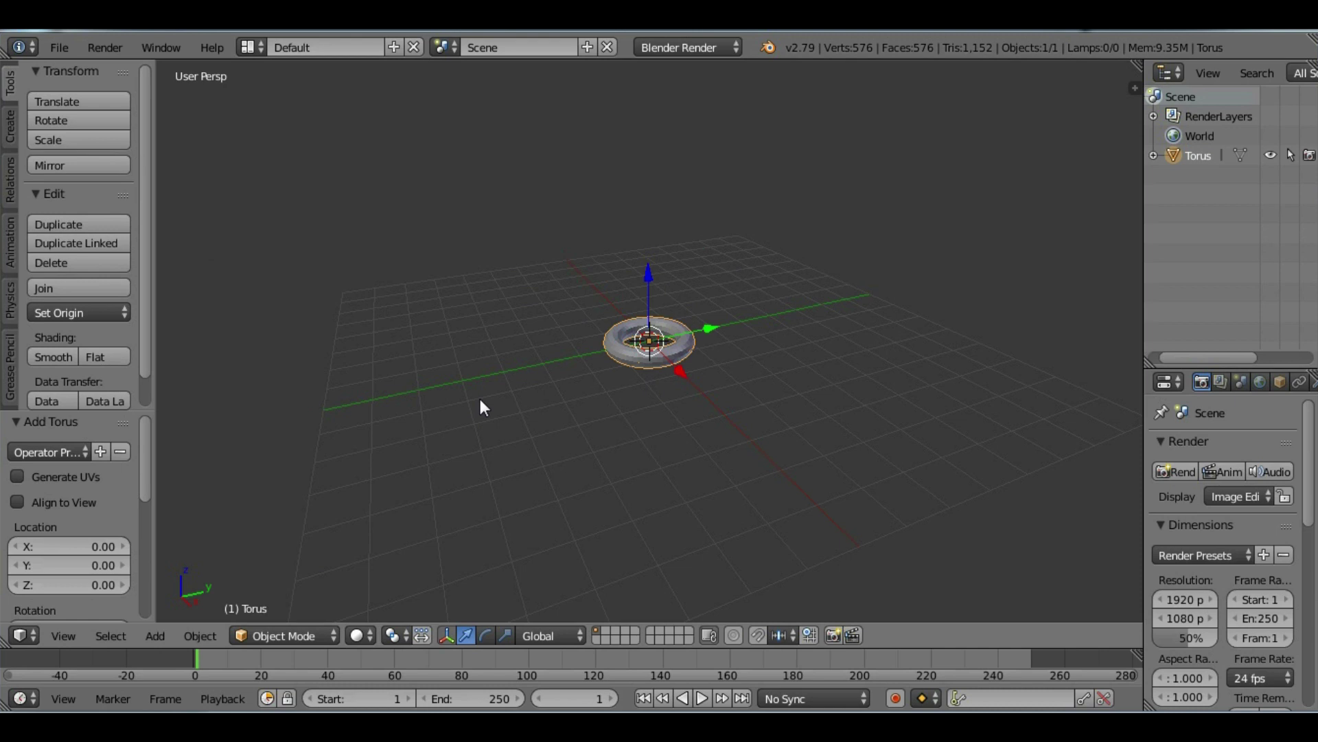
# Switch the 3D view to orthographic projection and look at the torus from the front.
pyautogui.click(63, 635)
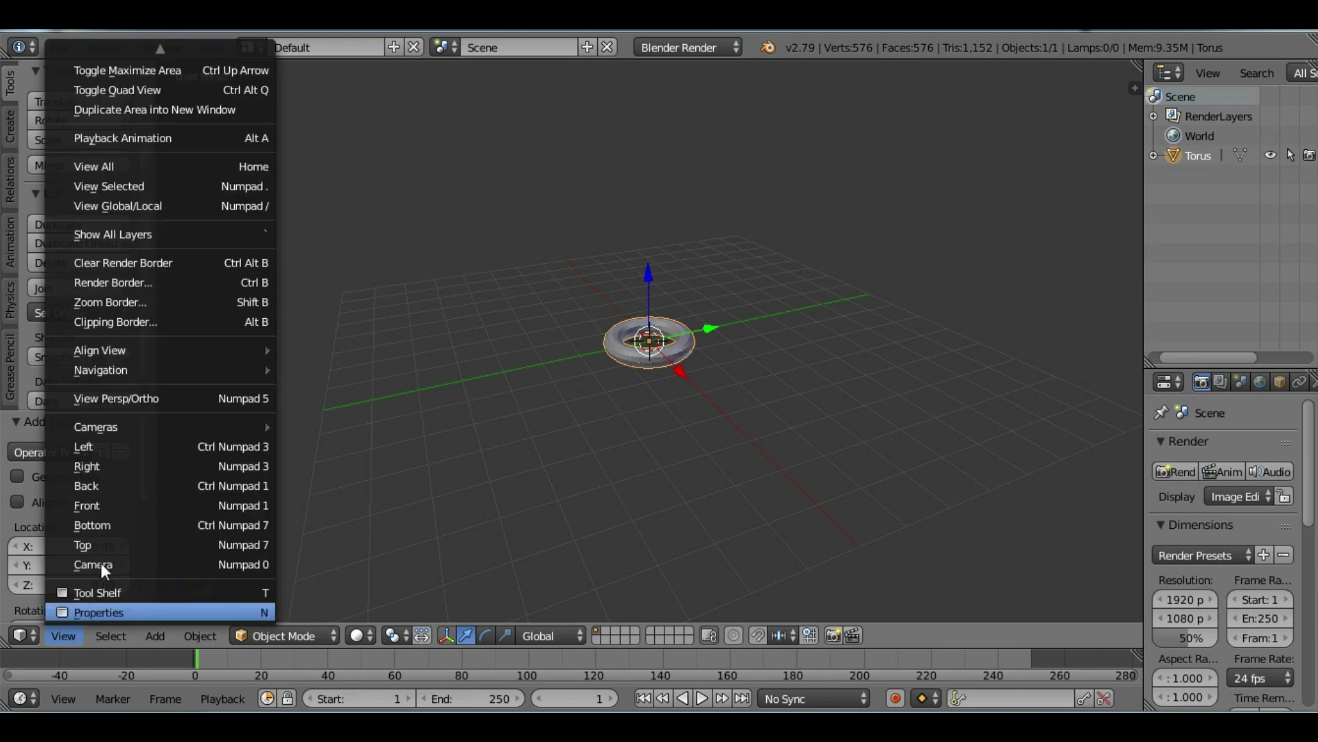
pyautogui.click(129, 402)
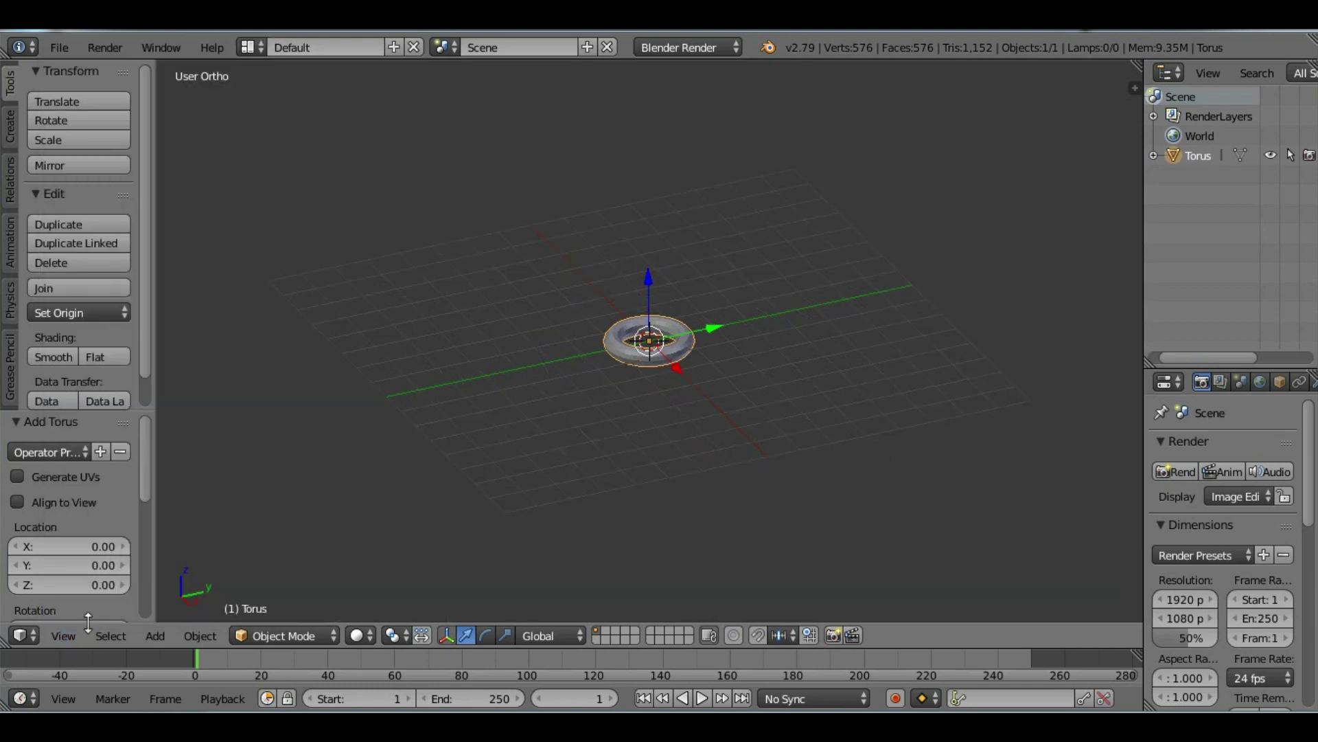
pyautogui.click(63, 636)
pyautogui.click(110, 505)
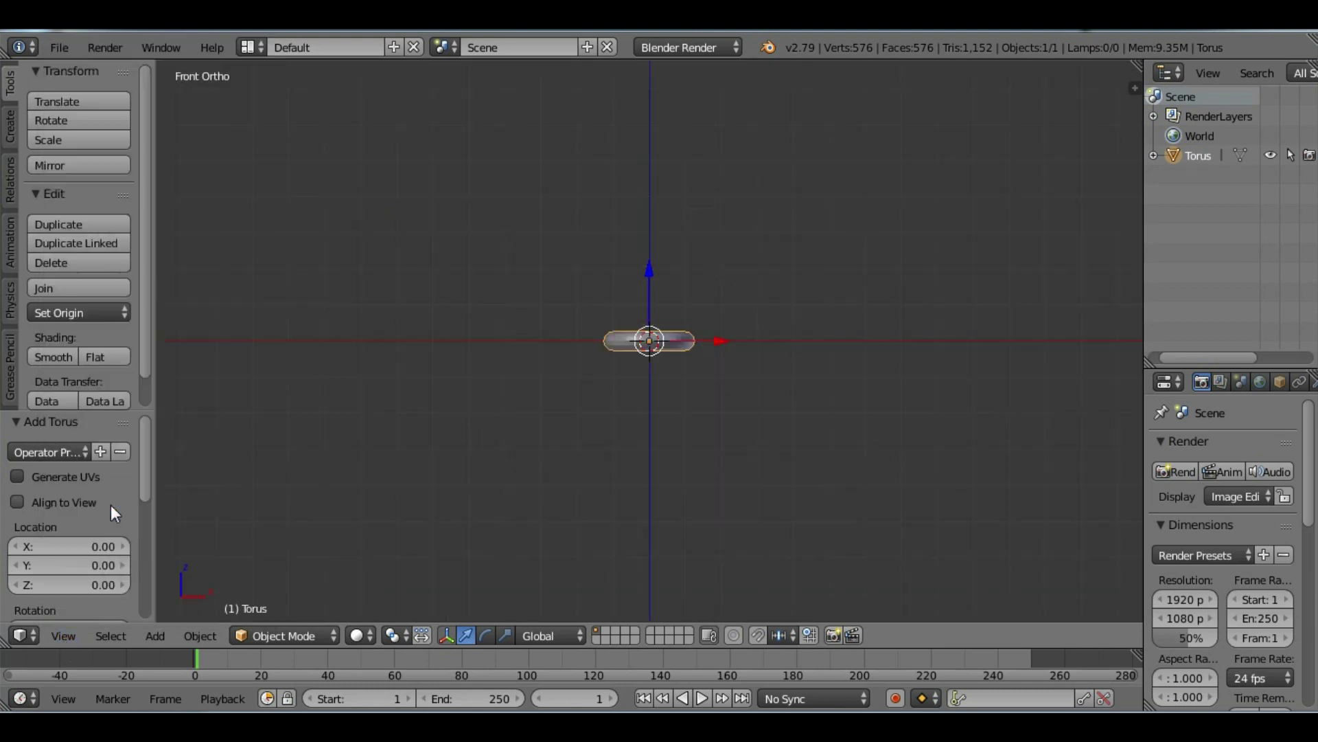
# Rotate the torus 90° about the global X axis so its ring faces the front view.
pyautogui.press('r')
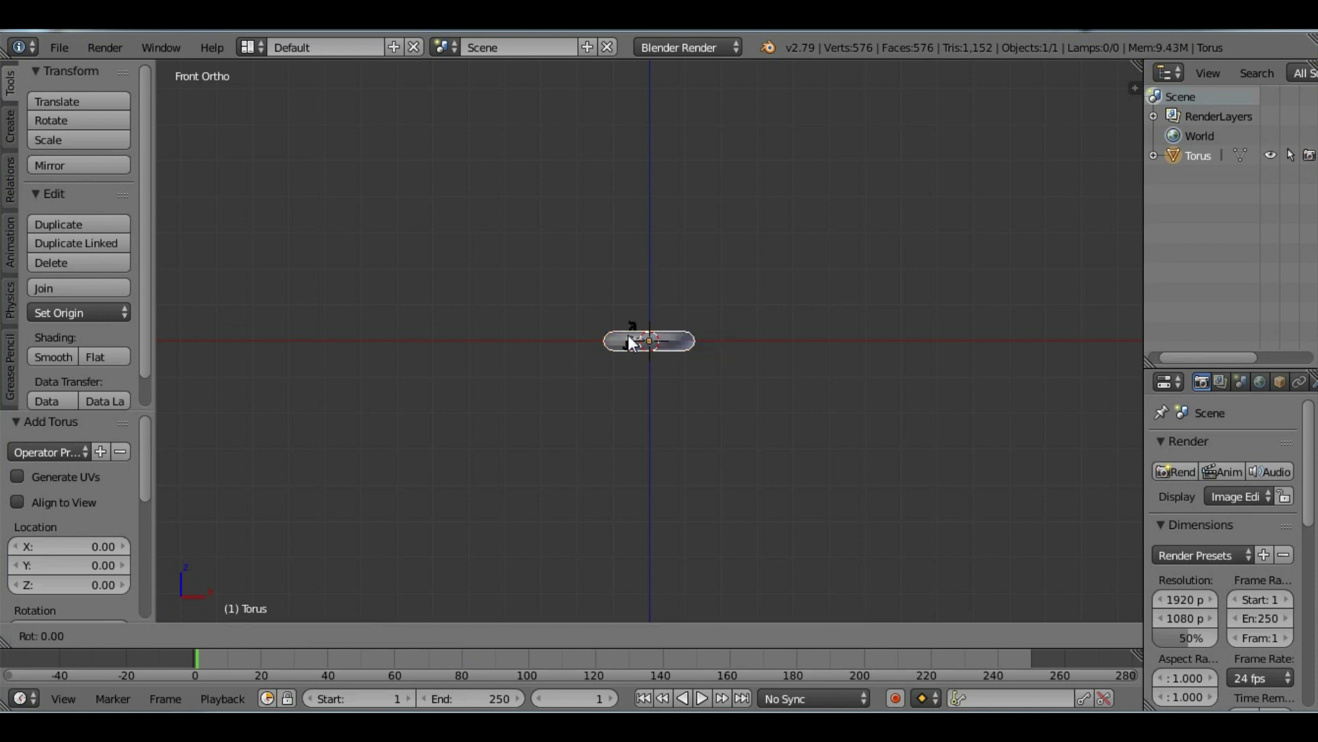
pyautogui.write('x90')
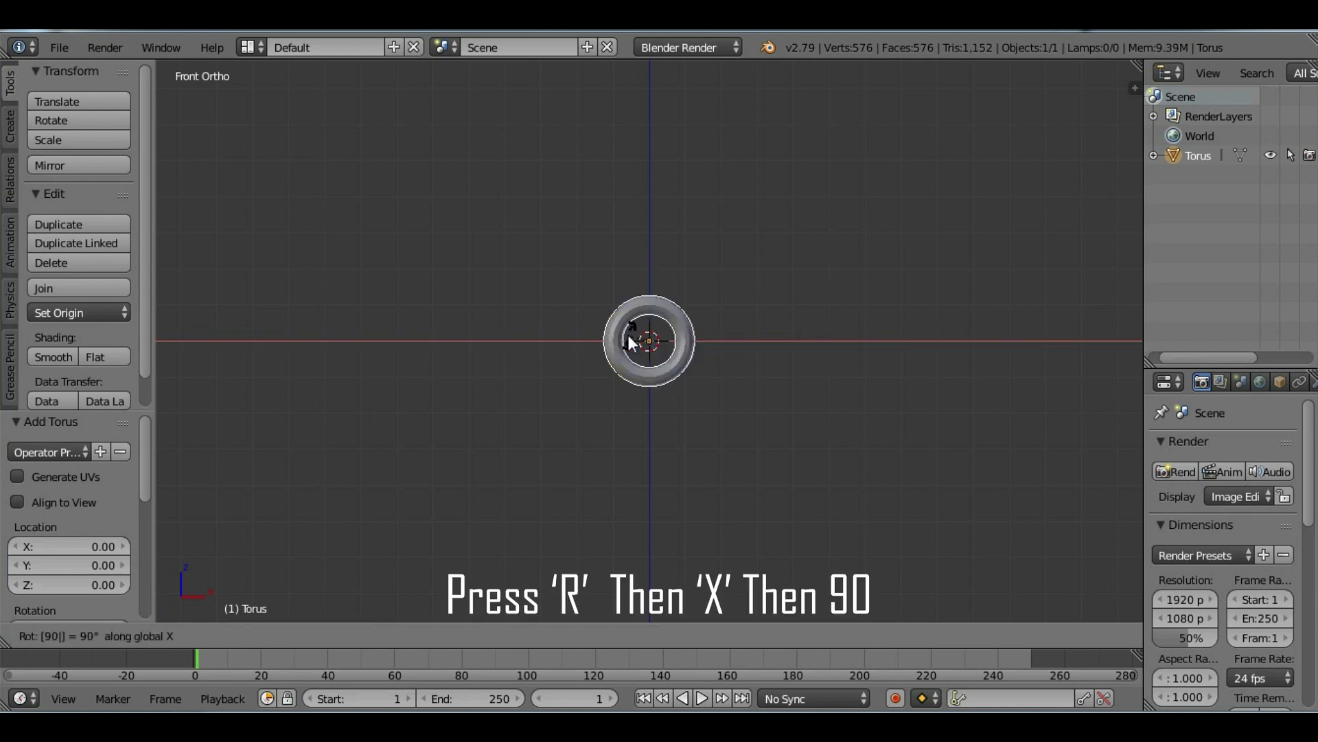
pyautogui.press('Return')
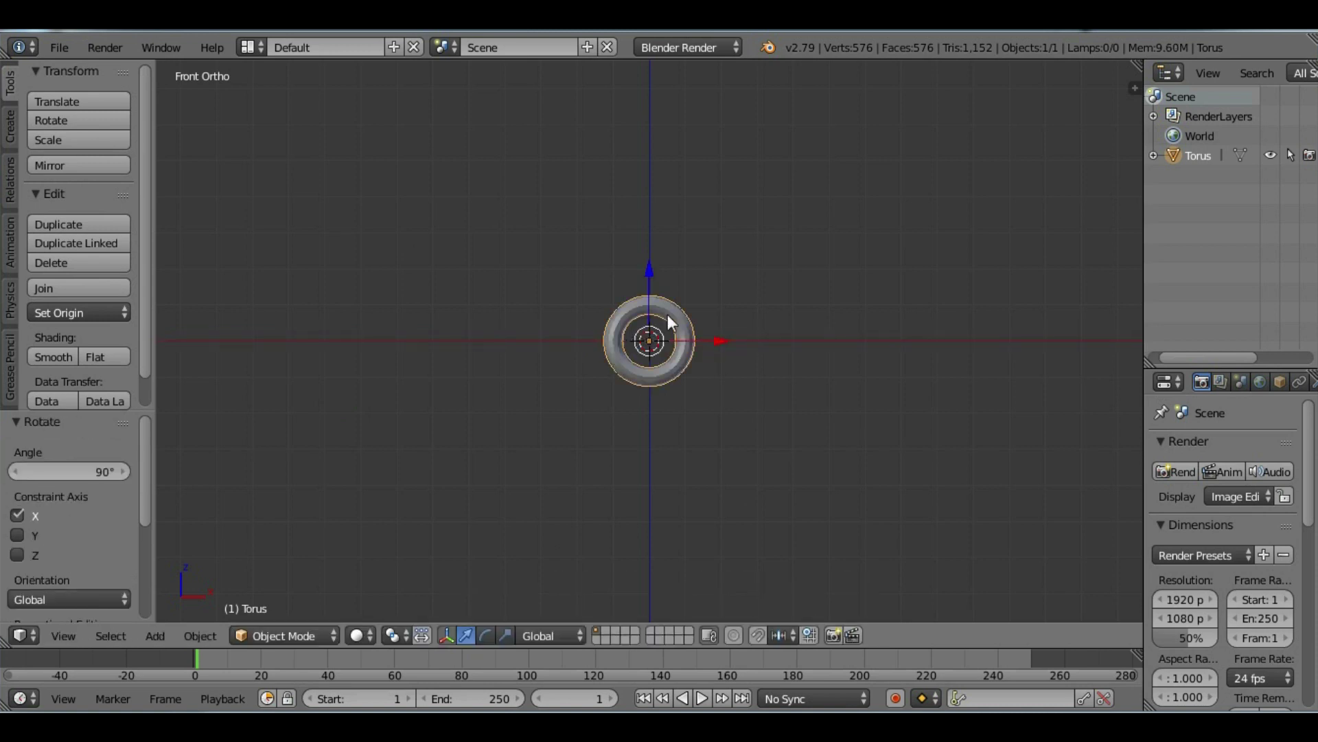
# Enter Edit Mode on the torus and deselect all of its geometry.
pyautogui.scroll(7, 667, 315)
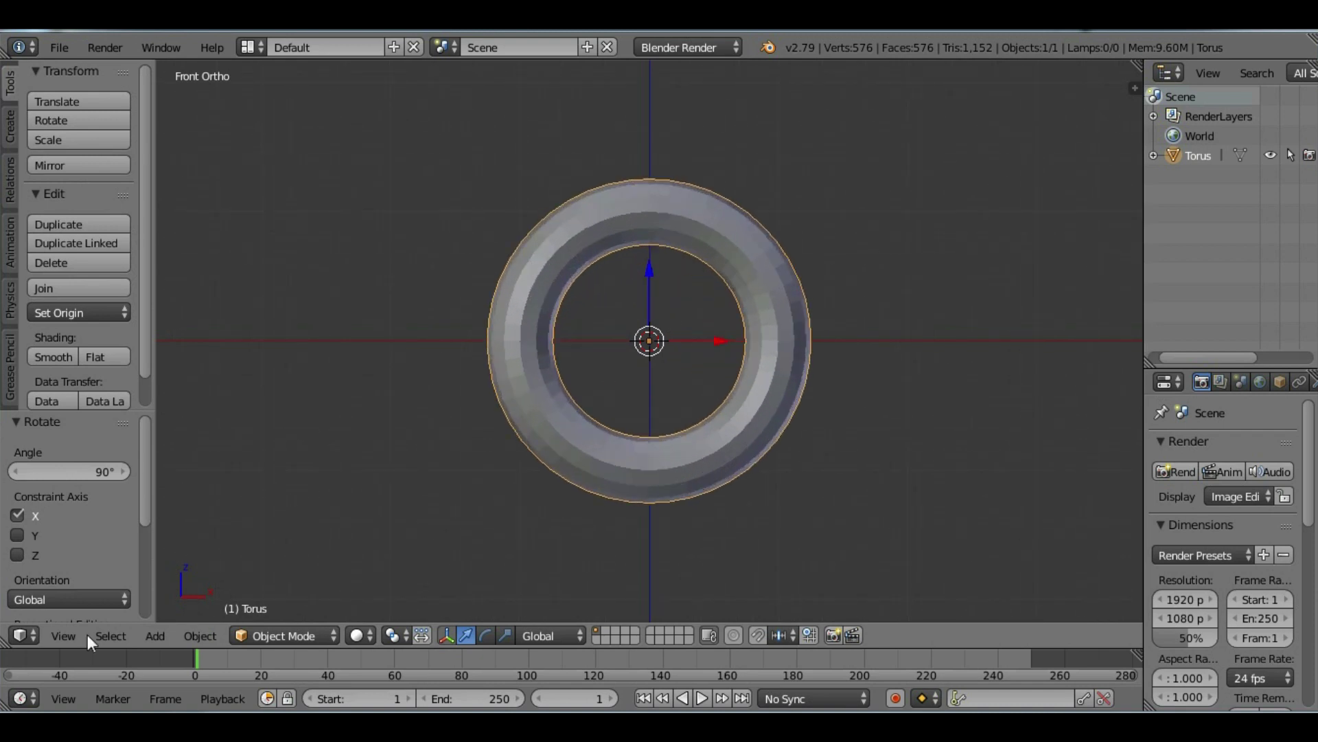
pyautogui.click(289, 636)
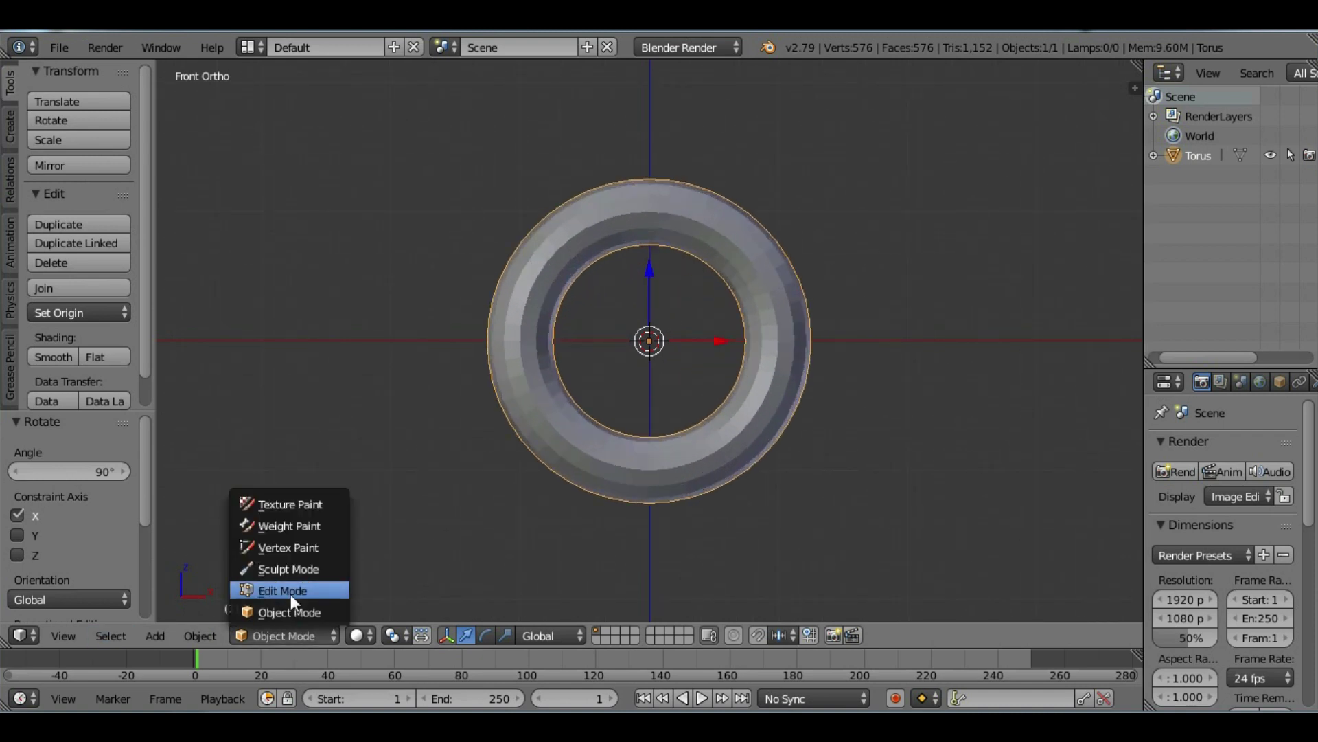
pyautogui.click(291, 594)
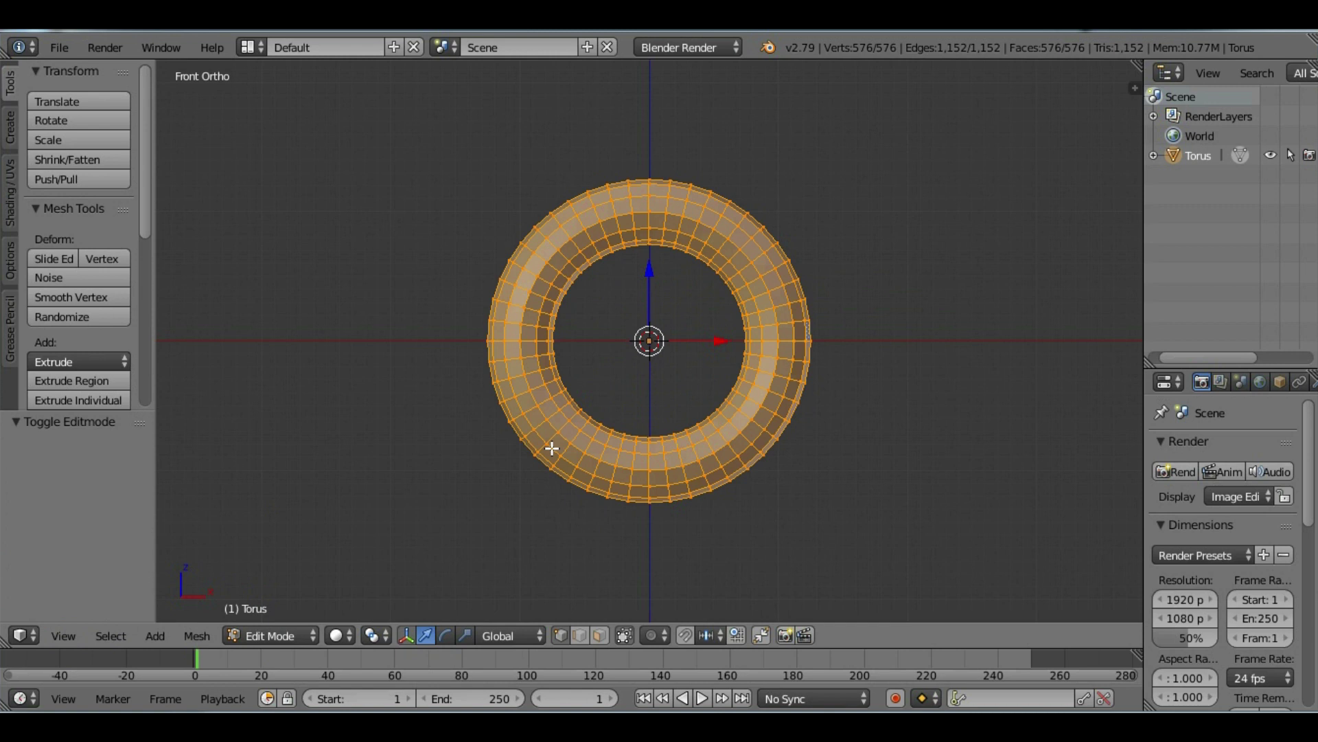
pyautogui.press('a')
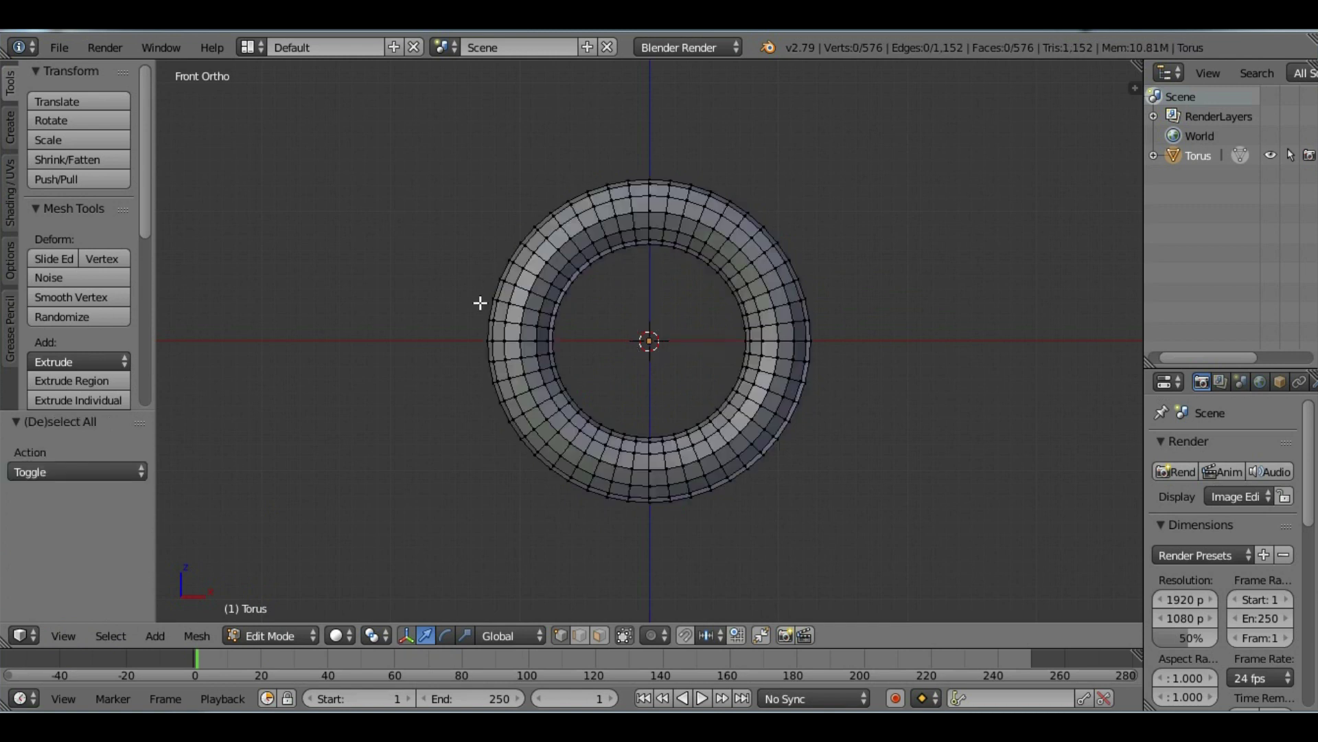
# Disable Emulate 3 Button Mouse in the saved user preferences and set the mesh selection mode to faces.
pyautogui.click(60, 44)
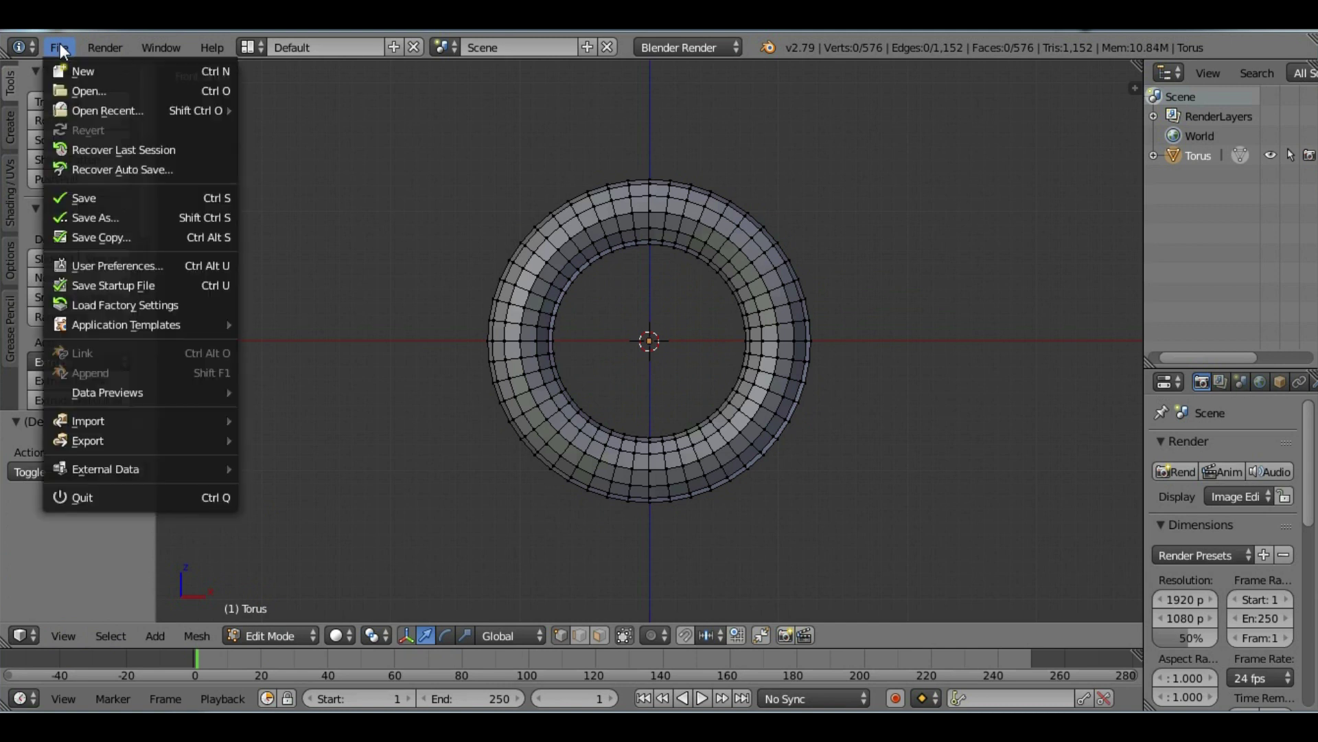
pyautogui.click(106, 265)
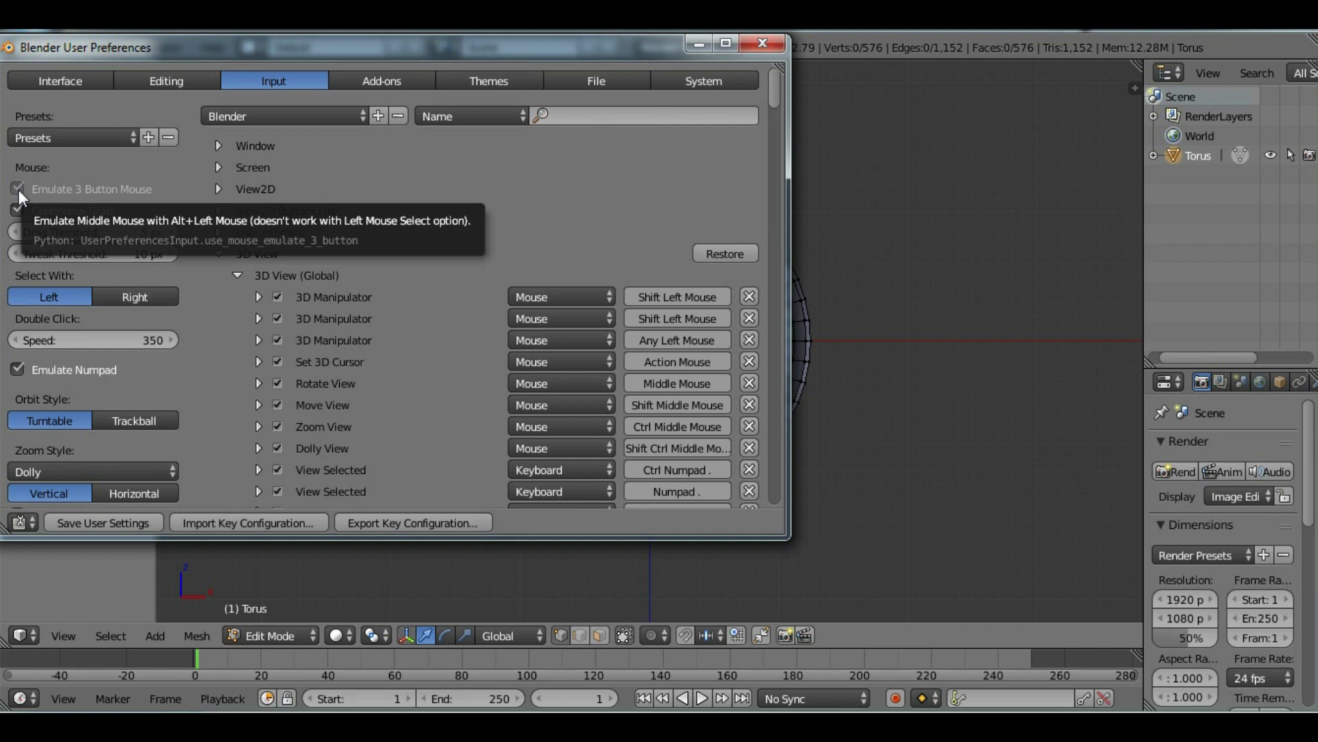
pyautogui.click(18, 190)
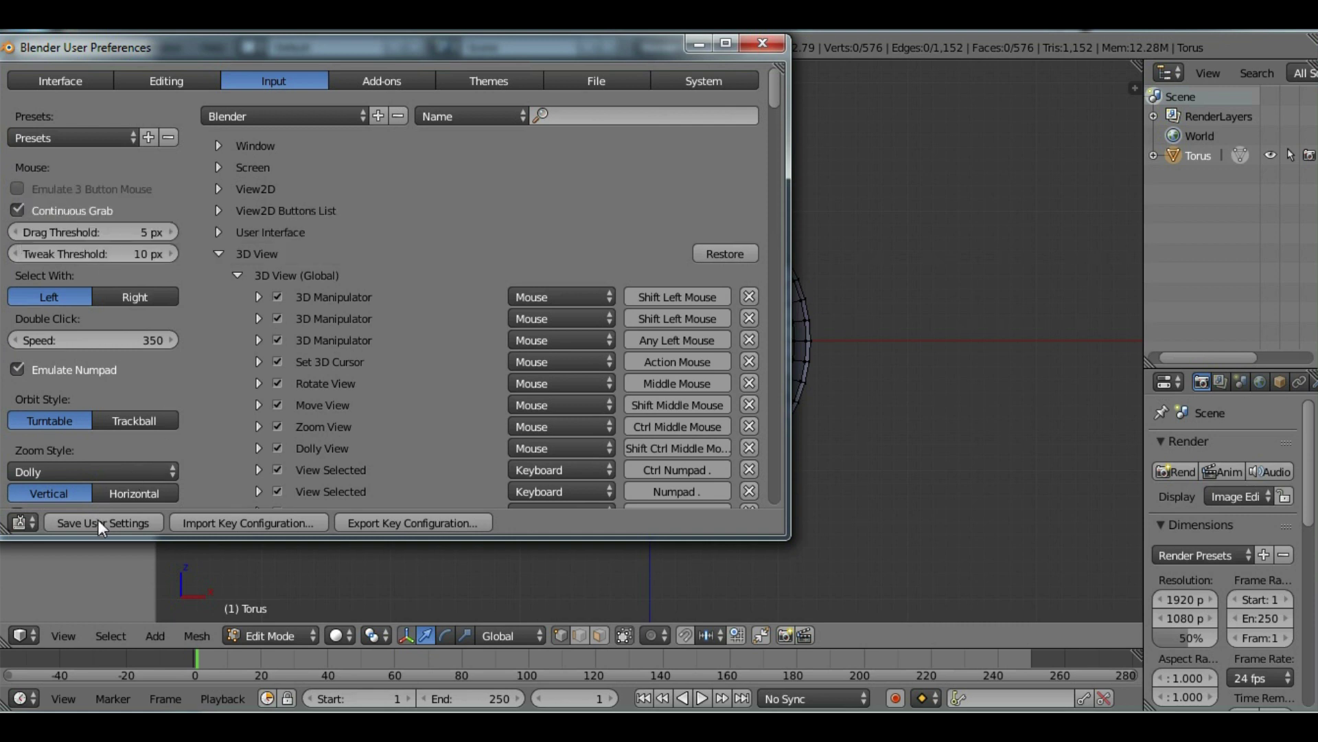
pyautogui.click(116, 518)
pyautogui.click(762, 44)
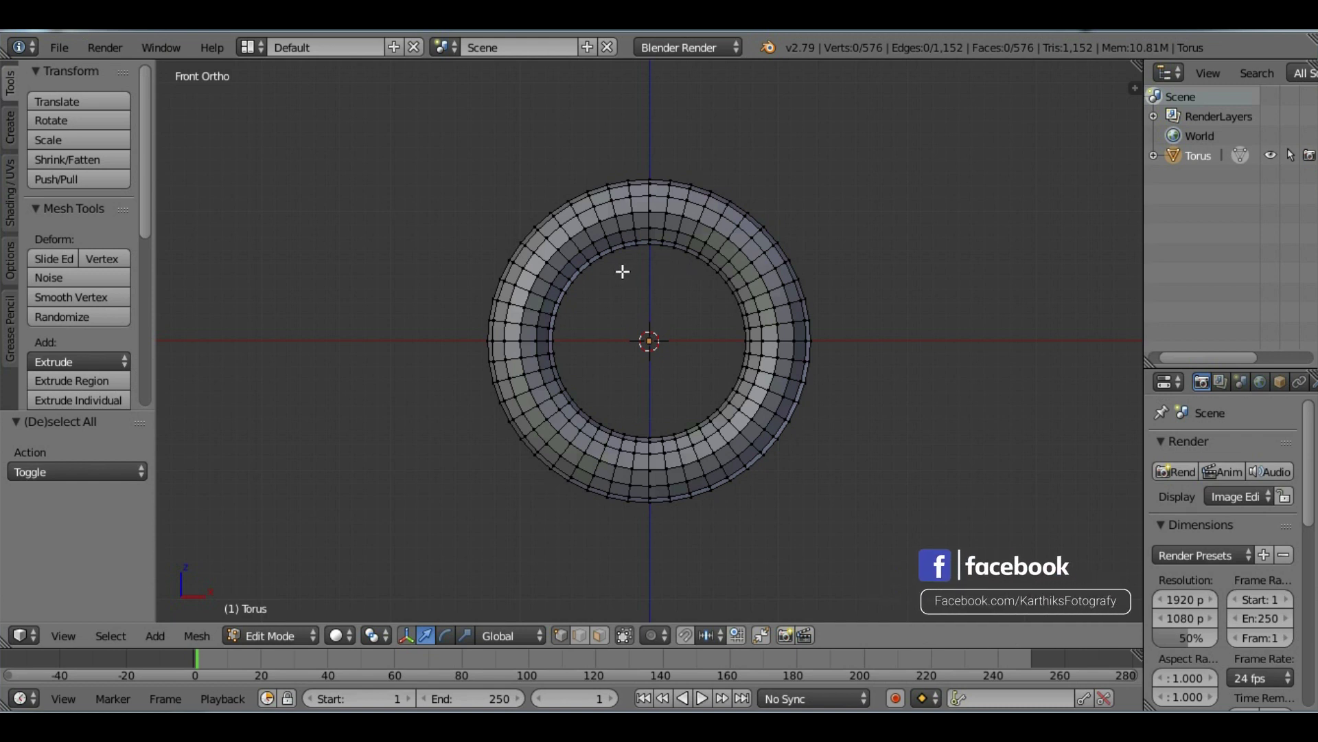
pyautogui.click(595, 633)
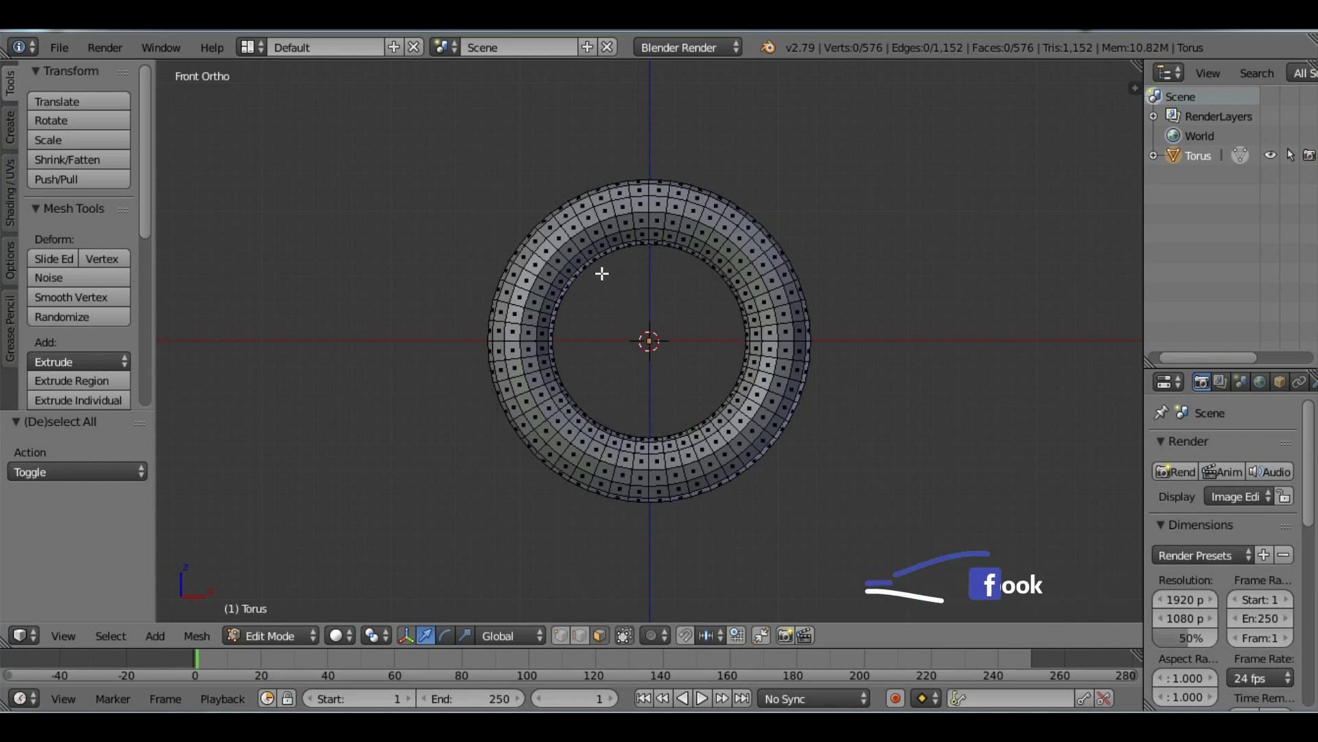
# Re-enable Emulate 3 Button Mouse in the input preferences and save the user settings.
pyautogui.click(70, 48)
pyautogui.click(116, 265)
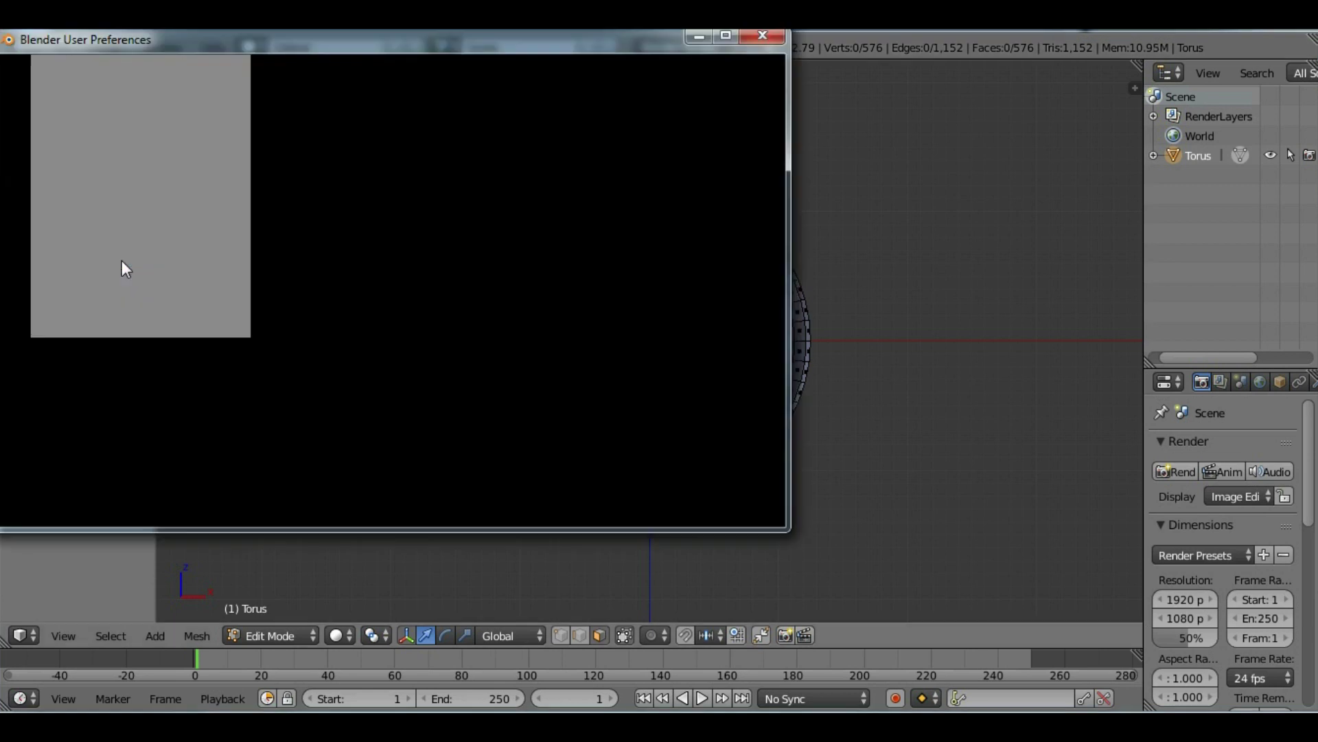
pyautogui.click(103, 514)
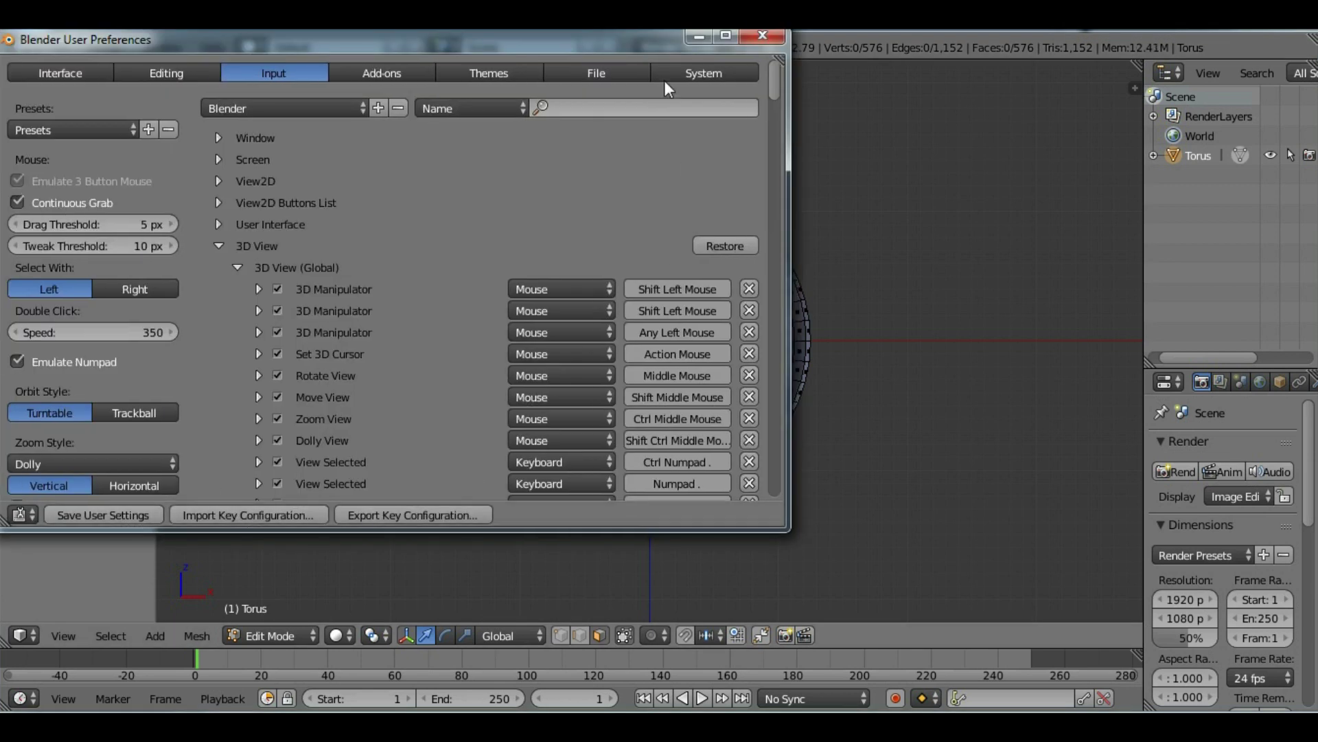
pyautogui.click(762, 36)
pyautogui.moveTo(839, 287); pyautogui.dragTo(686, 268, button='middle')
pyautogui.scroll(3, 663, 261)
# Turn off Emulate 3 Button Mouse in the input preferences and select one face loop around the torus's inner side.
pyautogui.click(59, 48)
pyautogui.click(106, 265)
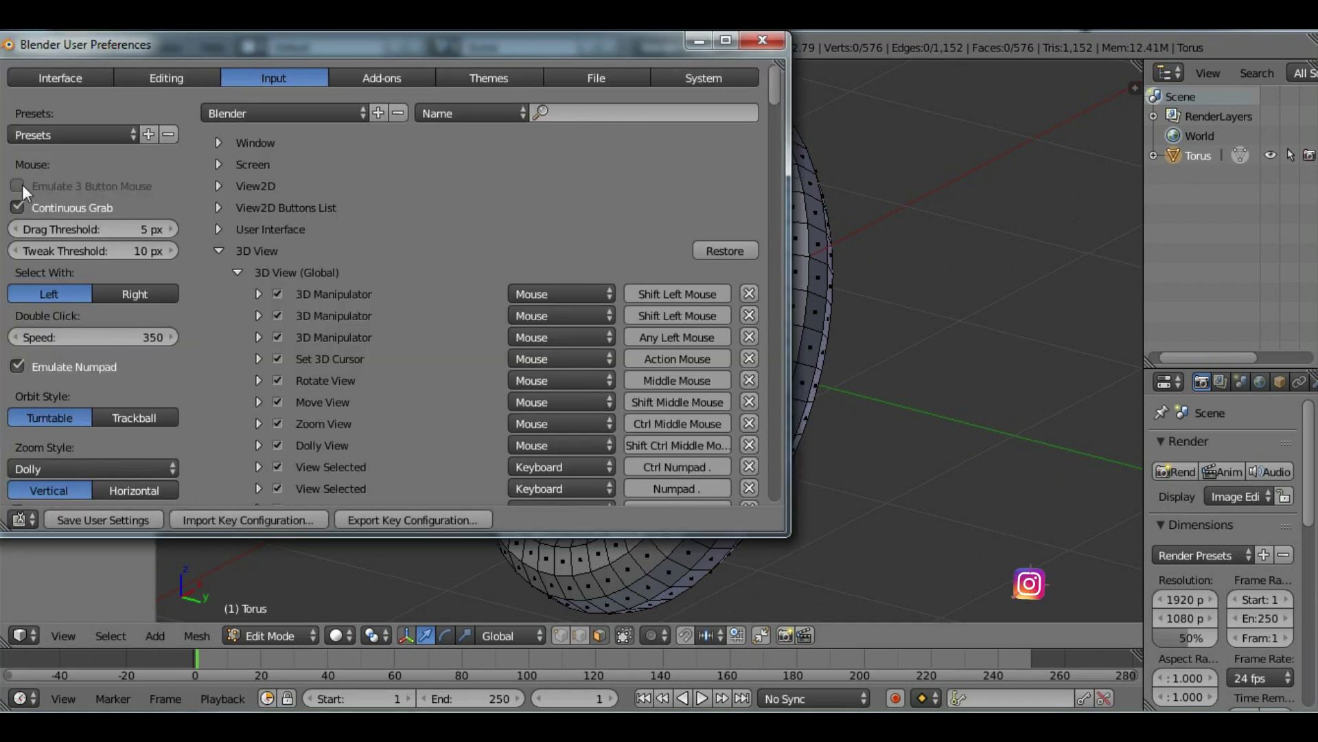
pyautogui.click(763, 41)
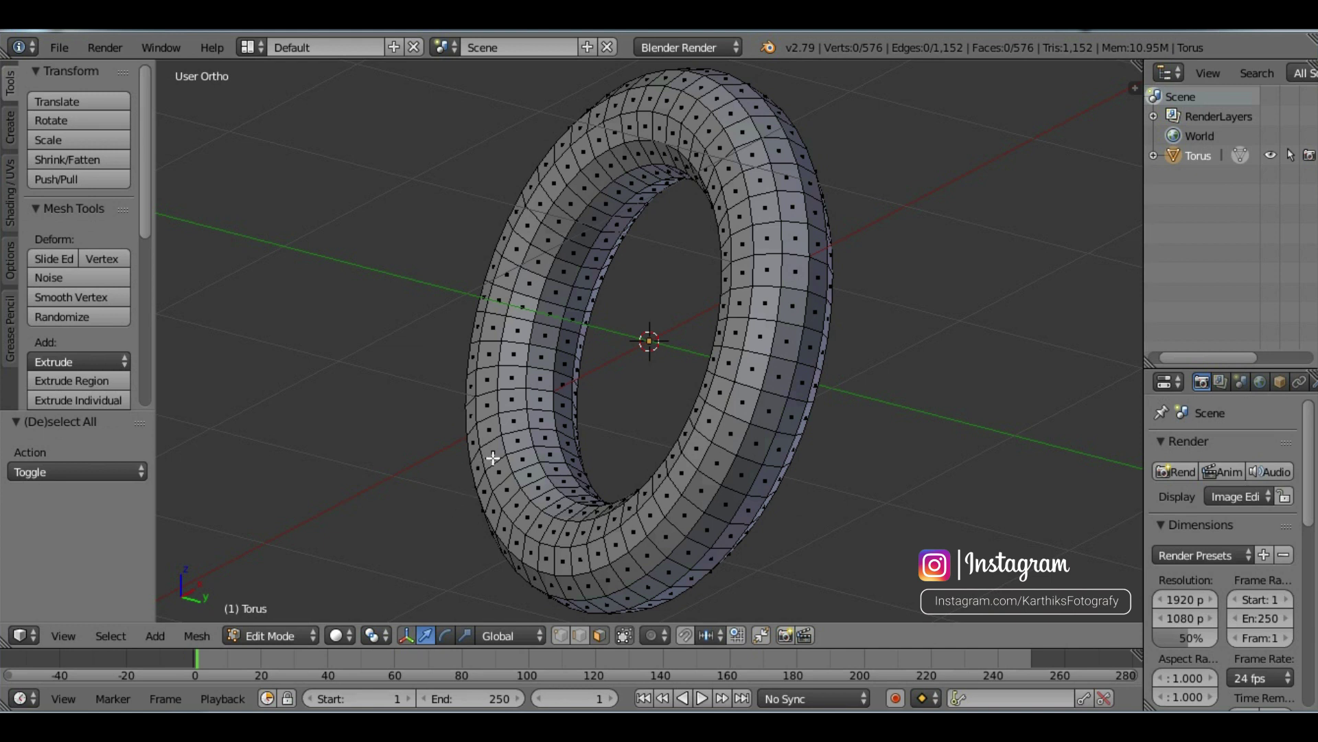
pyautogui.keyDown('alt'); pyautogui.keyDown('shift'); pyautogui.click(568, 274); pyautogui.keyUp('shift'); pyautogui.keyUp('alt')
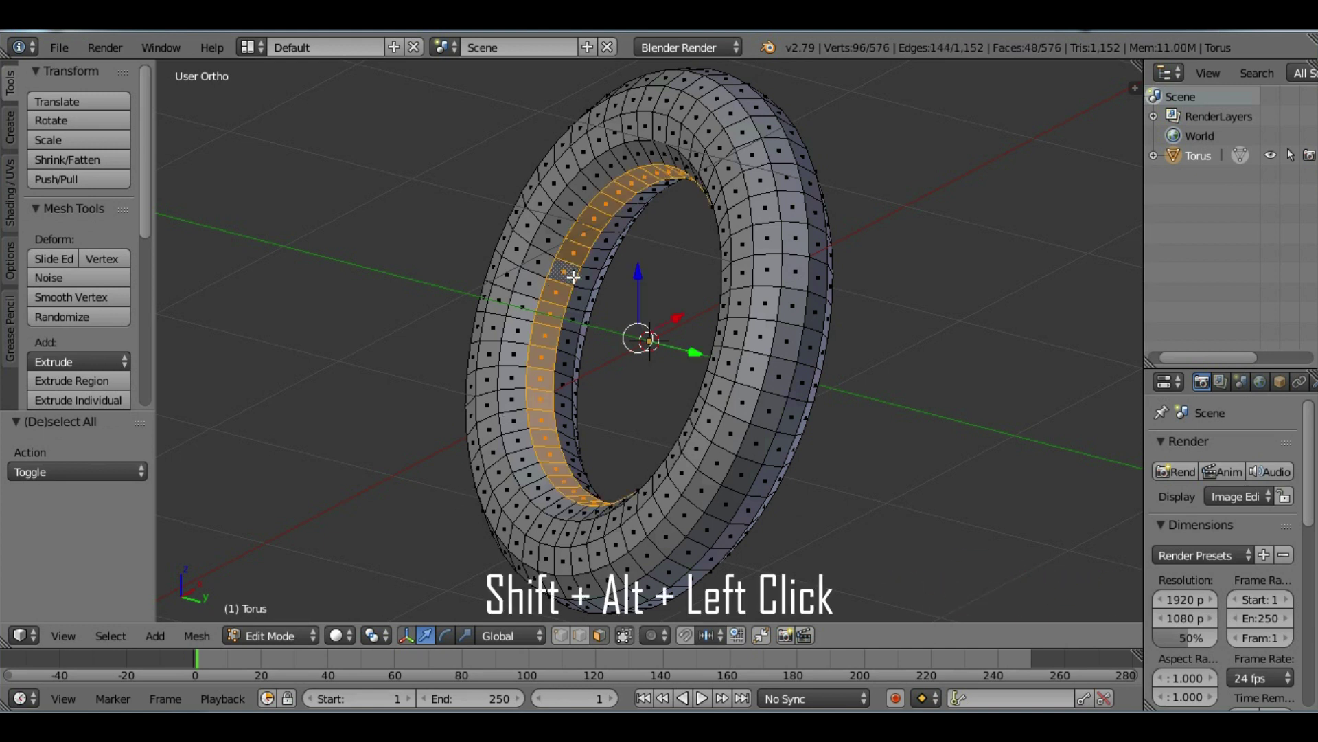
# Turn Emulate 3 Button Mouse back on in the input preferences and save the user settings.
pyautogui.click(59, 47)
pyautogui.click(109, 264)
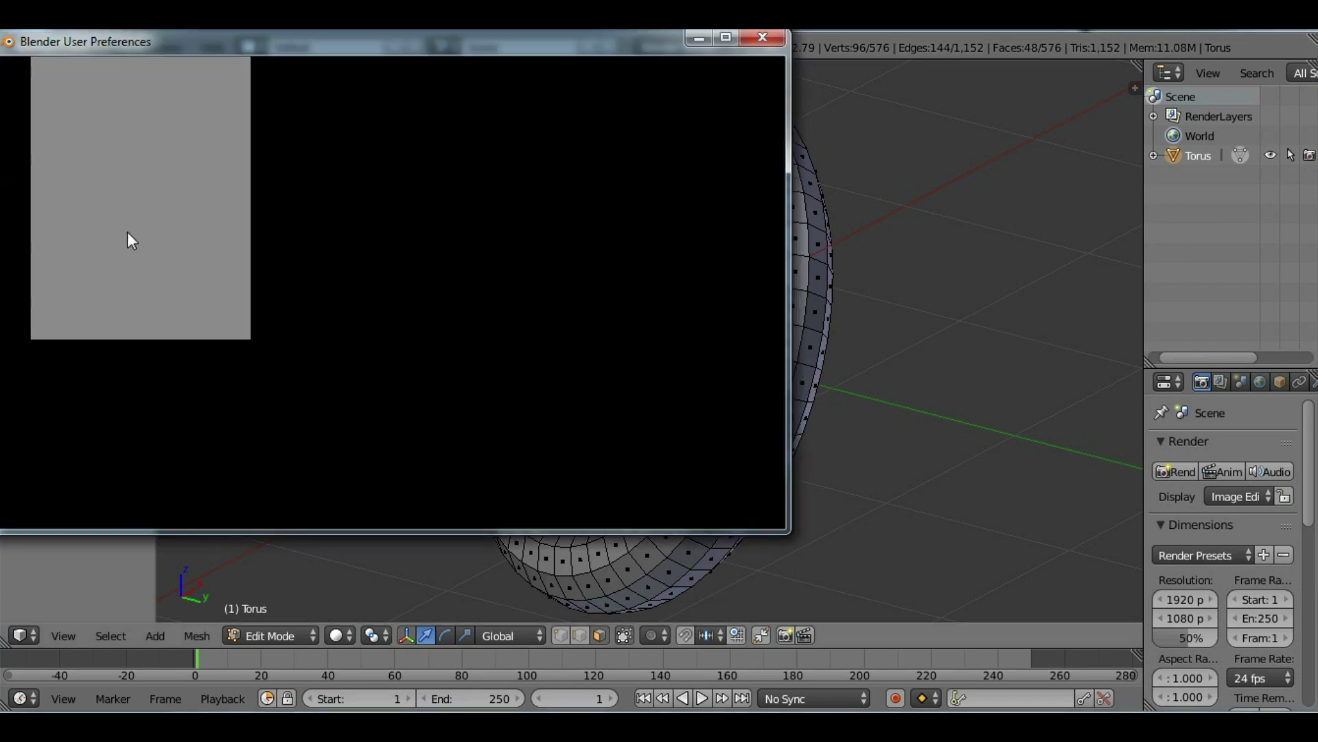
pyautogui.click(19, 183)
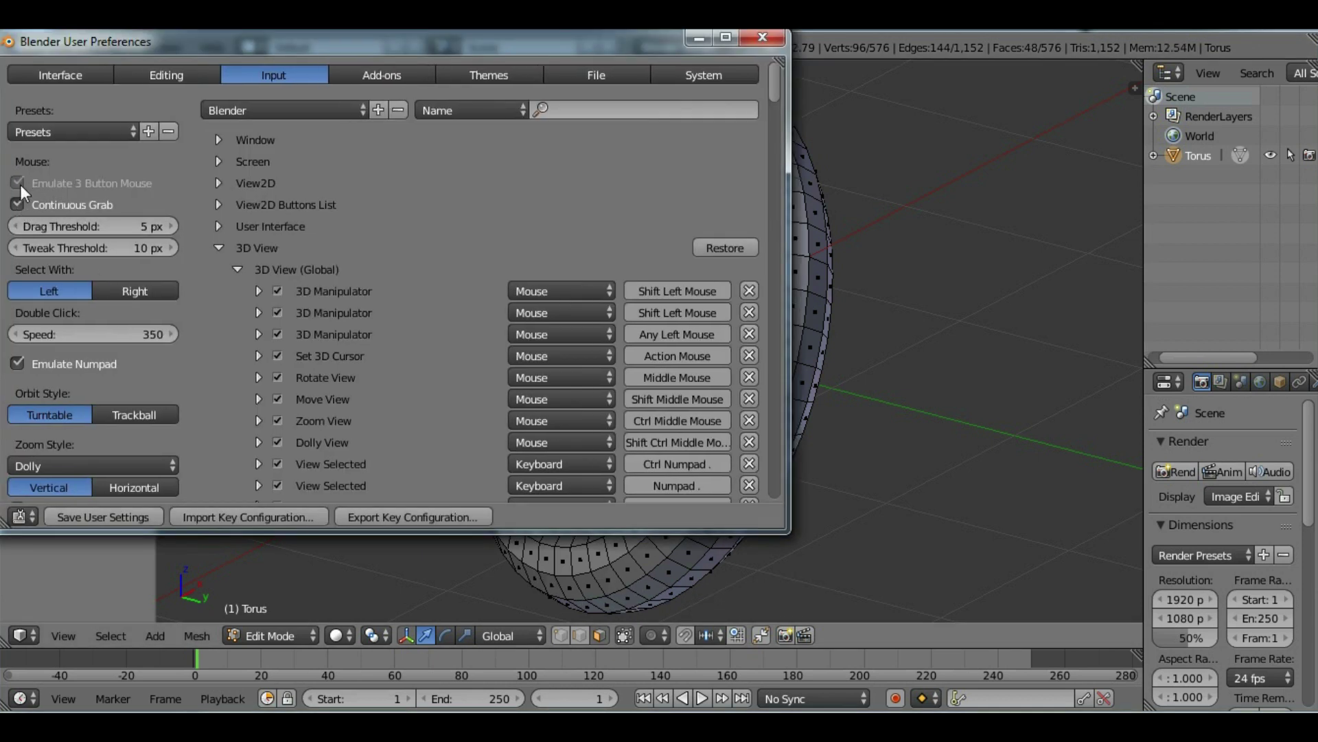
pyautogui.click(110, 516)
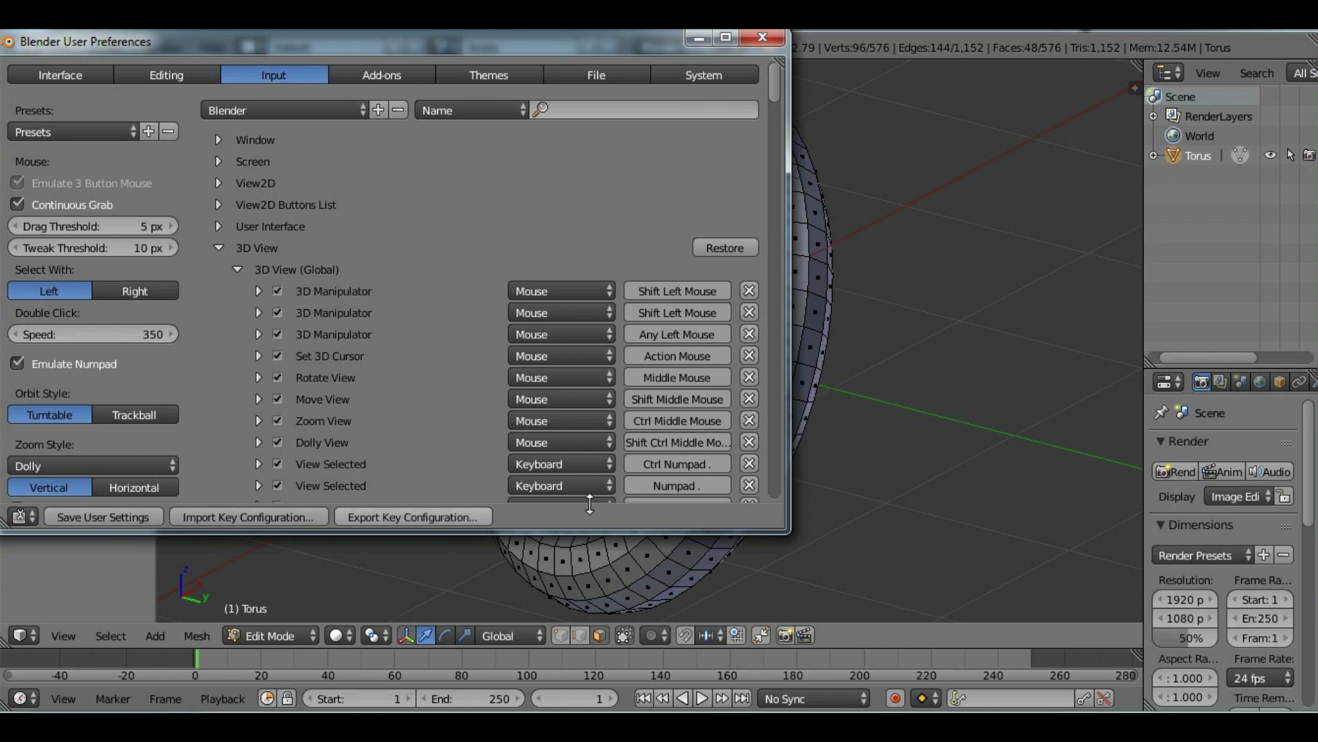
pyautogui.click(754, 43)
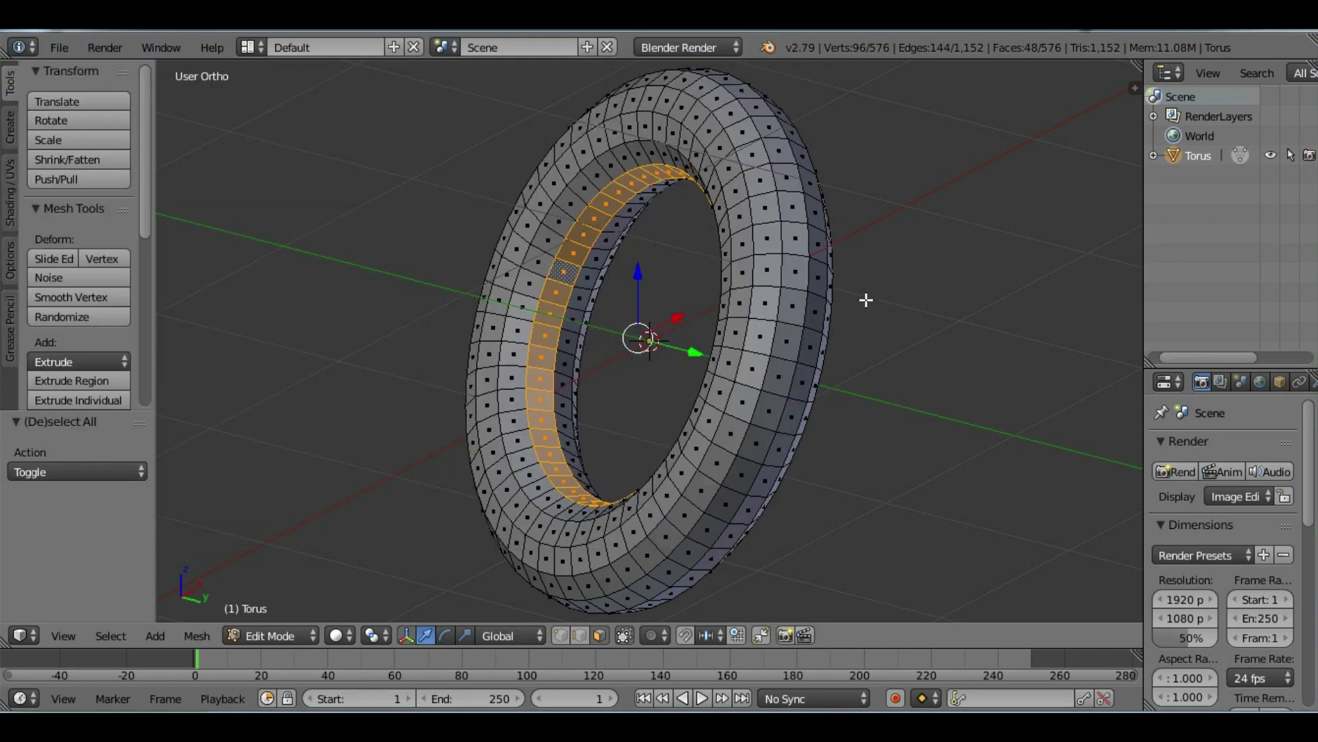
pyautogui.keyDown('alt'); pyautogui.moveTo(877, 283); pyautogui.dragTo(657, 256); pyautogui.keyUp('alt')
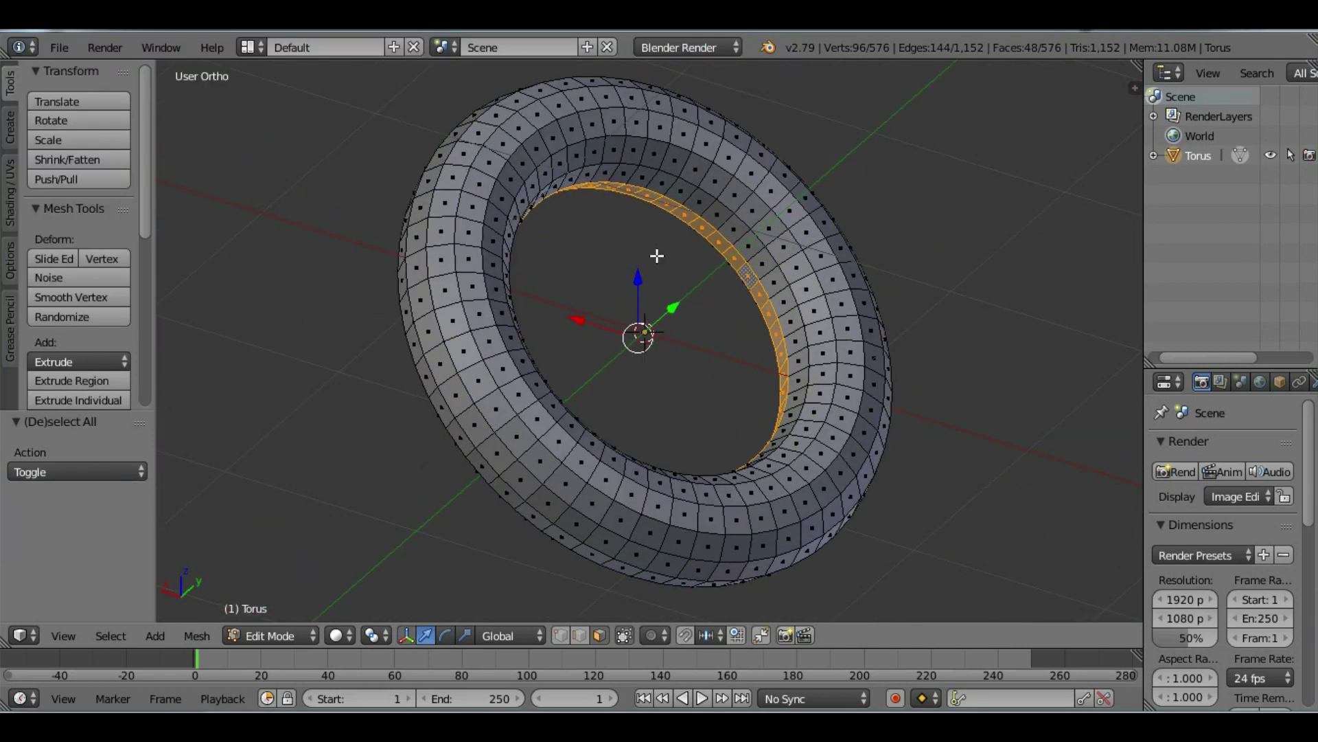
# Disable Emulate 3 Button Mouse in the saved preferences and add the complete adjacent inner face loop to the torus selection.
pyautogui.click(52, 44)
pyautogui.click(114, 268)
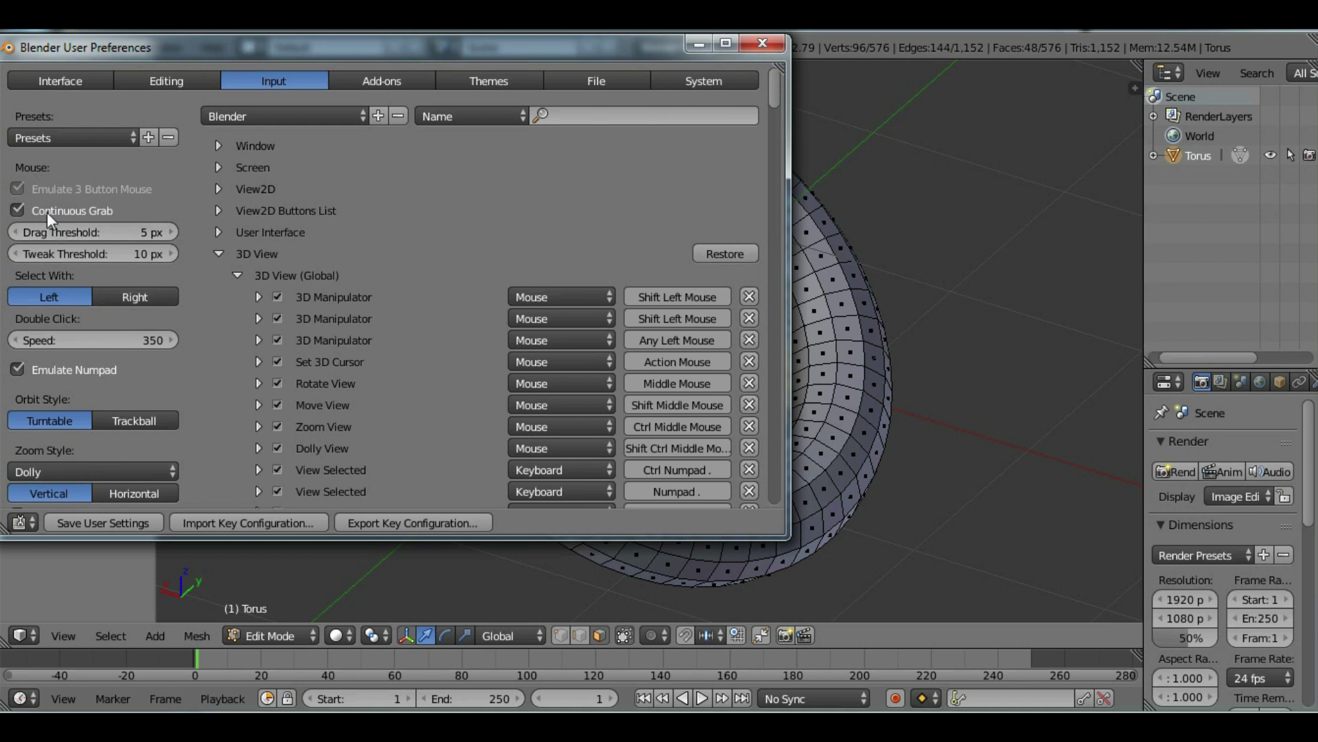
pyautogui.click(15, 188)
pyautogui.click(106, 521)
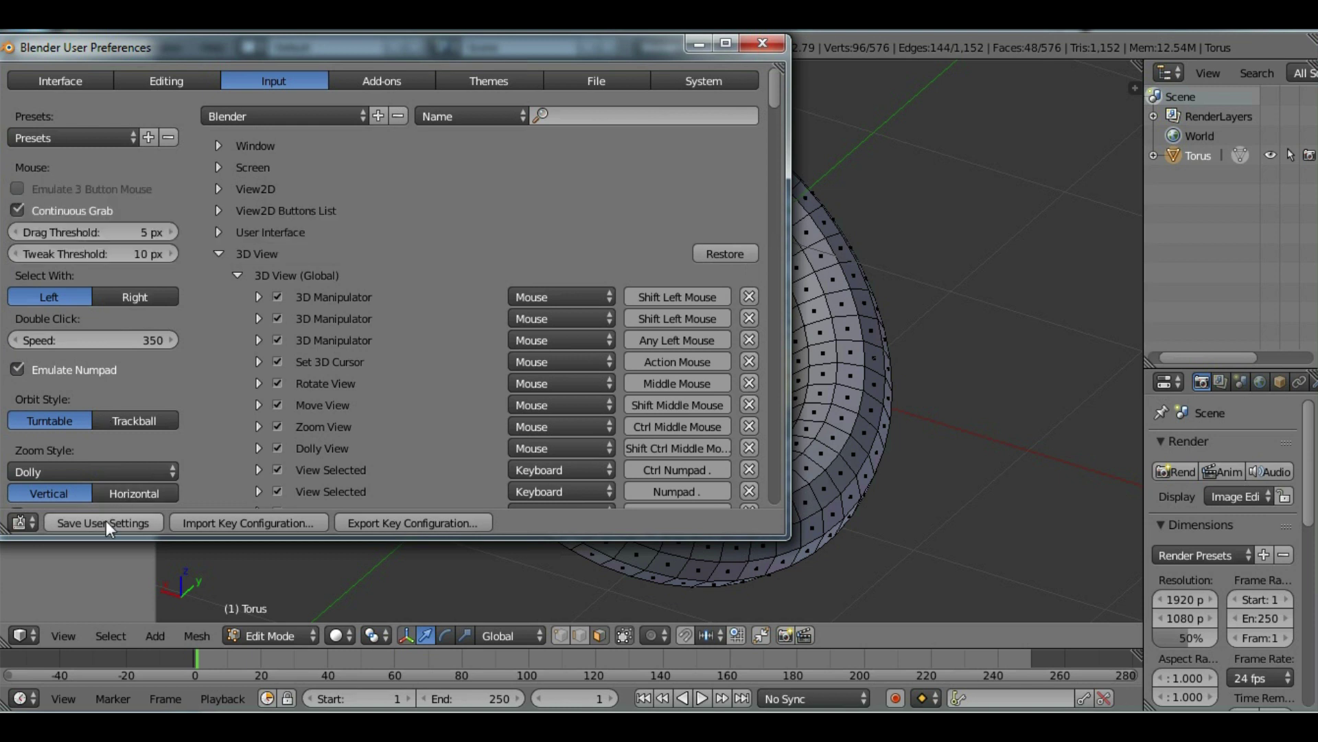
pyautogui.click(756, 44)
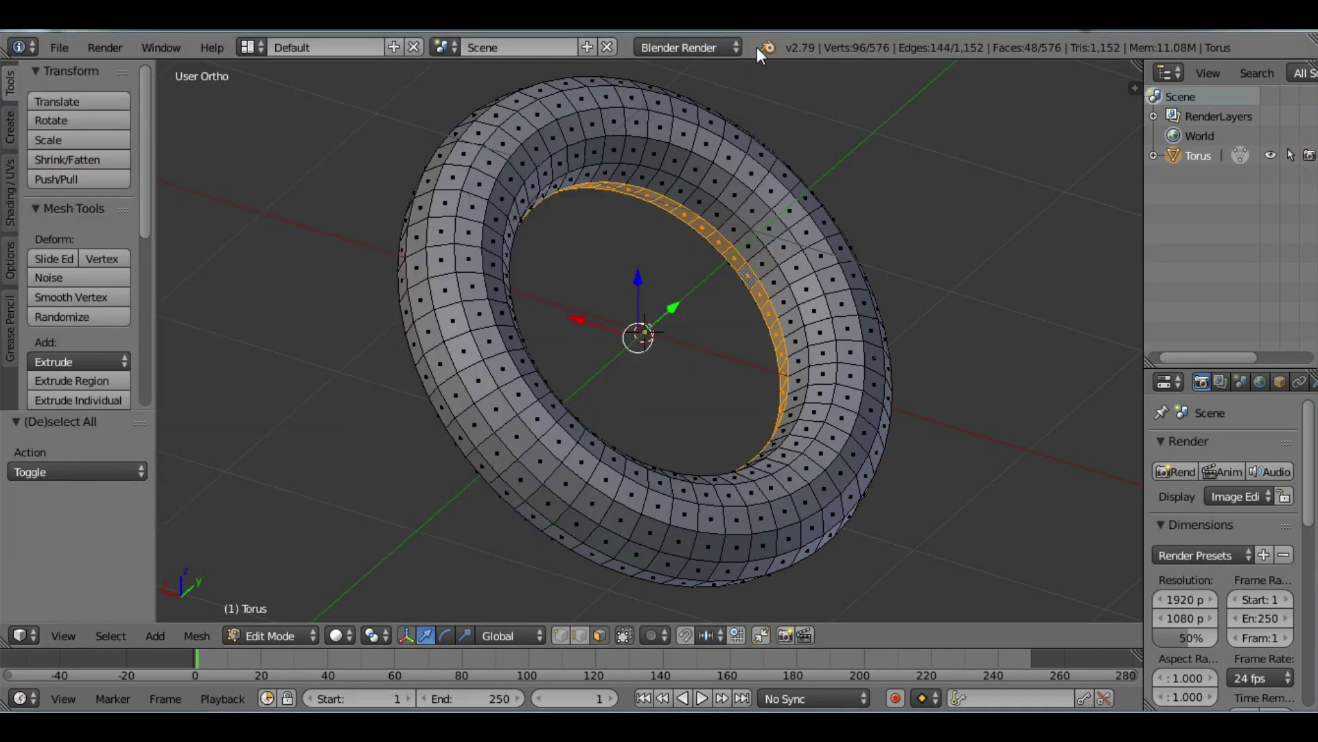
pyautogui.keyDown('alt'); pyautogui.keyDown('shift'); pyautogui.click(684, 205); pyautogui.keyUp('shift'); pyautogui.keyUp('alt')
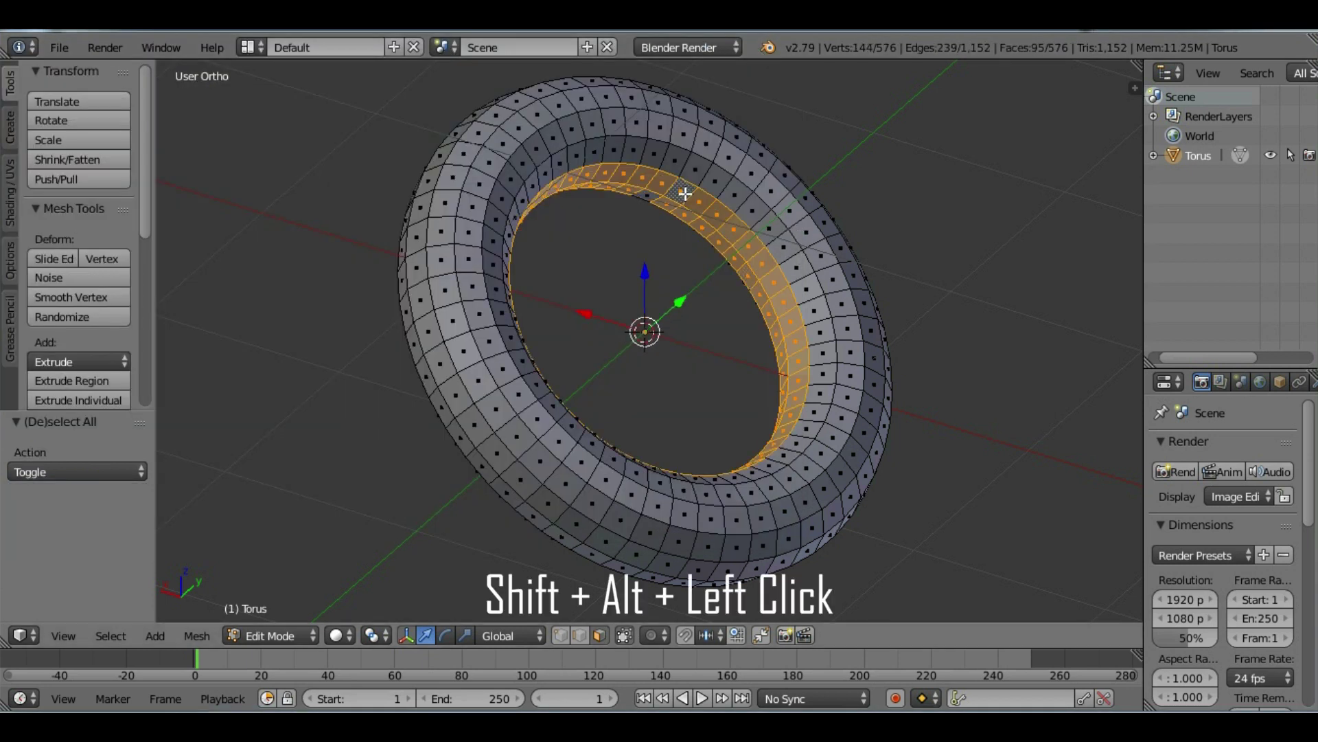
pyautogui.keyDown('shift'); pyautogui.click(650, 198); pyautogui.keyUp('shift')
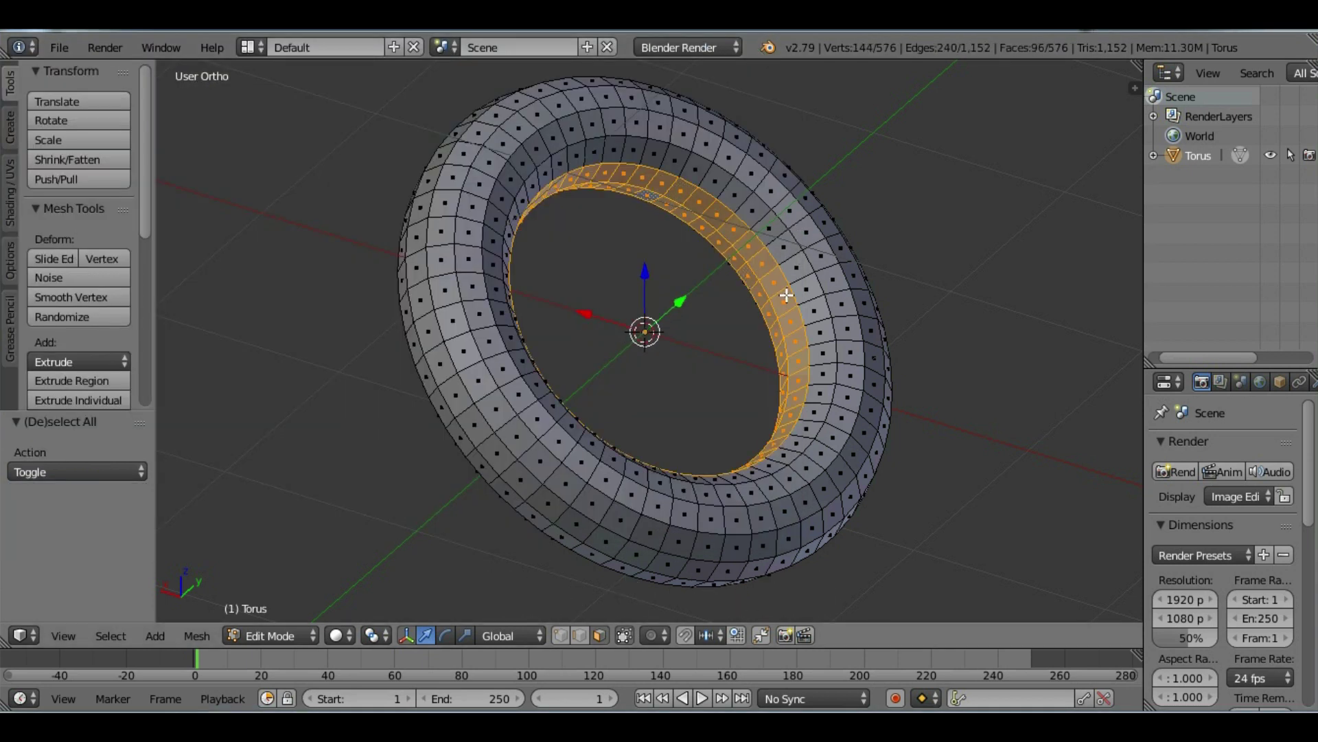
# Turn Emulate 3 Button Mouse back on in the input preferences and close the preferences.
pyautogui.click(59, 47)
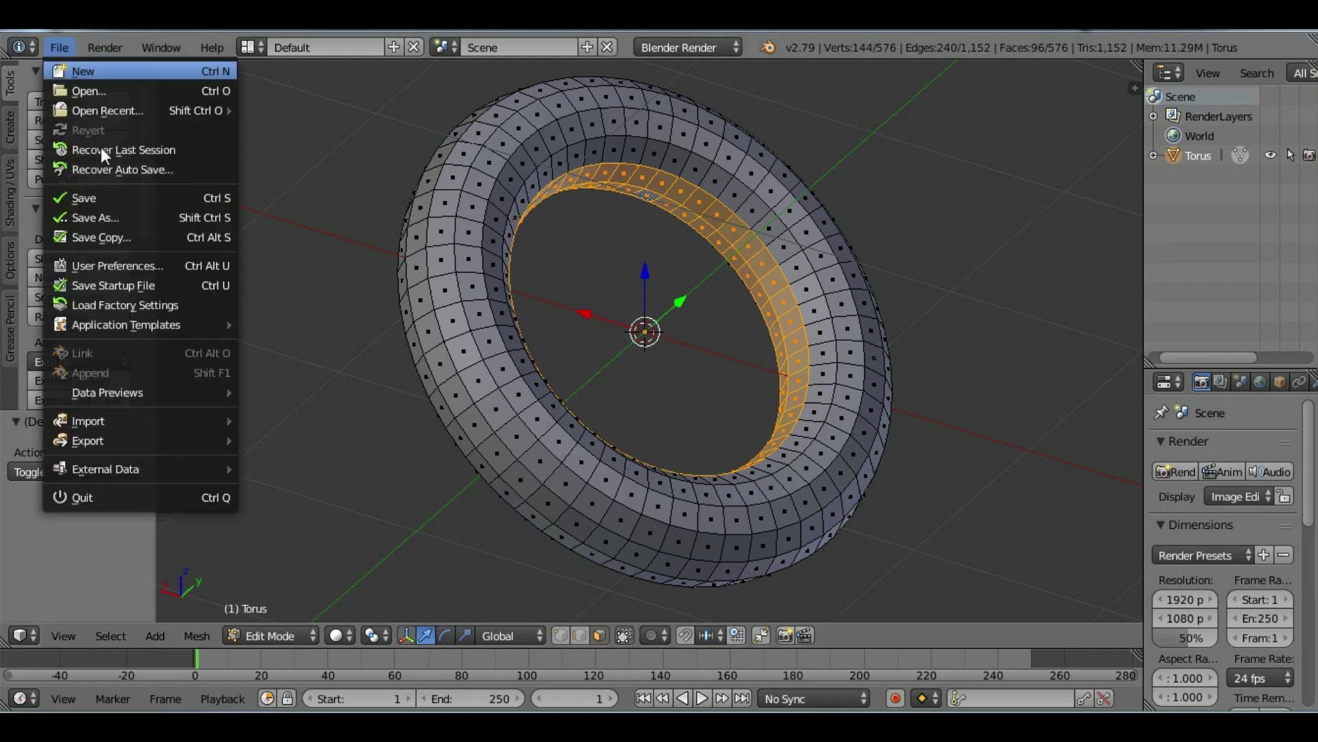
pyautogui.click(132, 261)
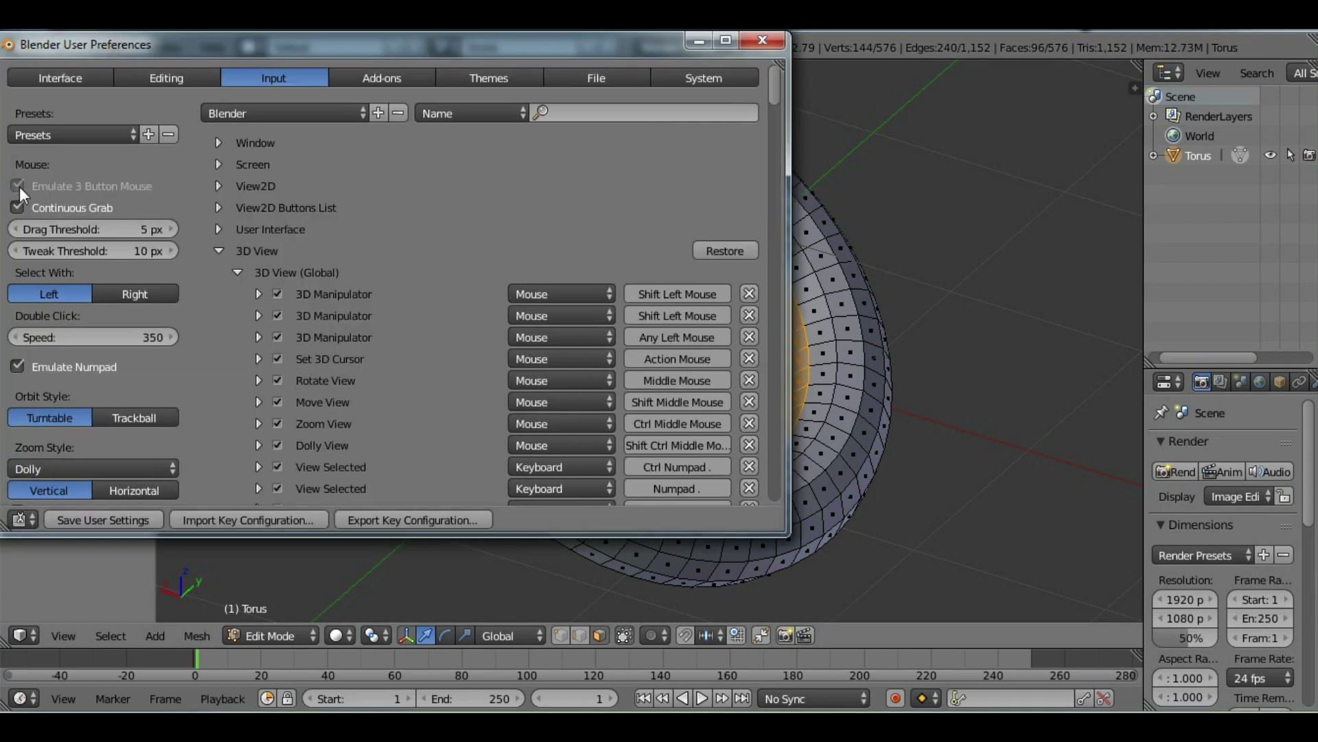
pyautogui.click(754, 47)
# In front view, extrude the selected inner face loops of the torus and scale them toward the centre to about 0.347.
pyautogui.moveTo(675, 264); pyautogui.dragTo(995, 315, button='middle')
pyautogui.click(68, 636)
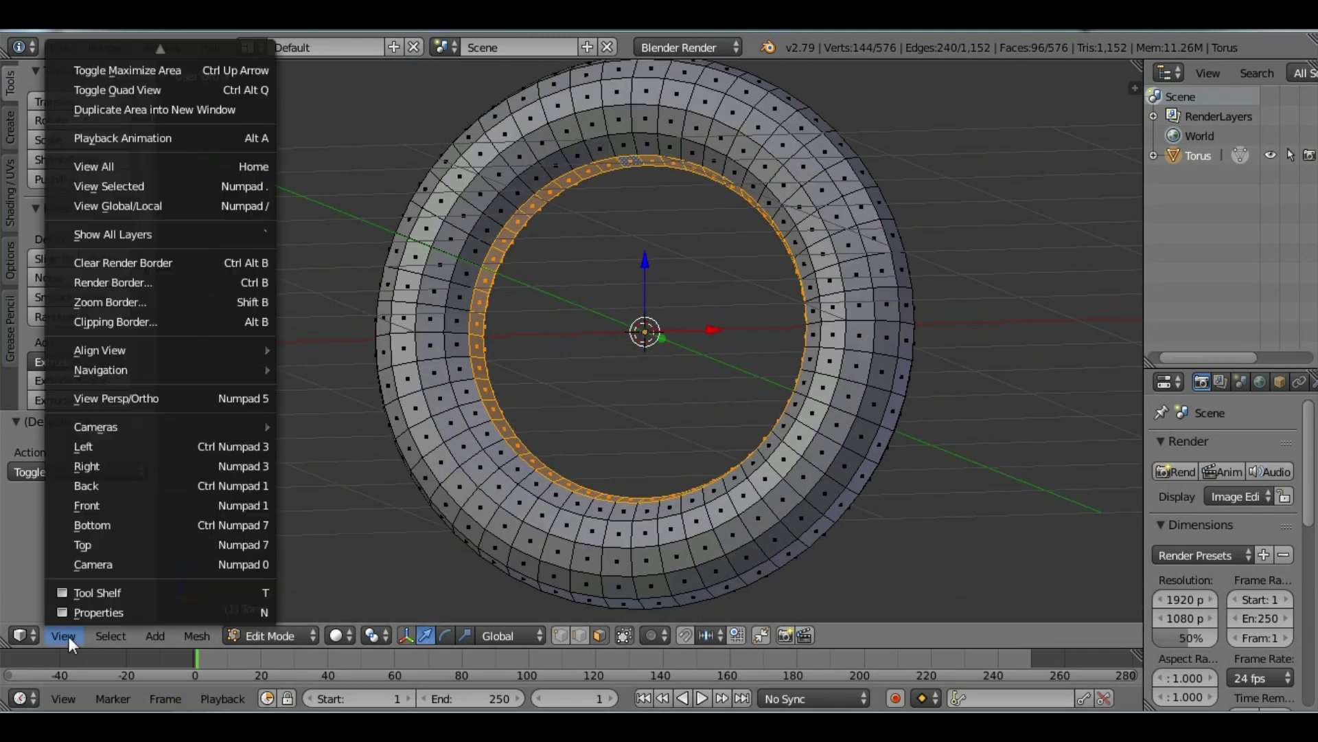
pyautogui.click(113, 497)
pyautogui.press('e')
pyautogui.press('s')
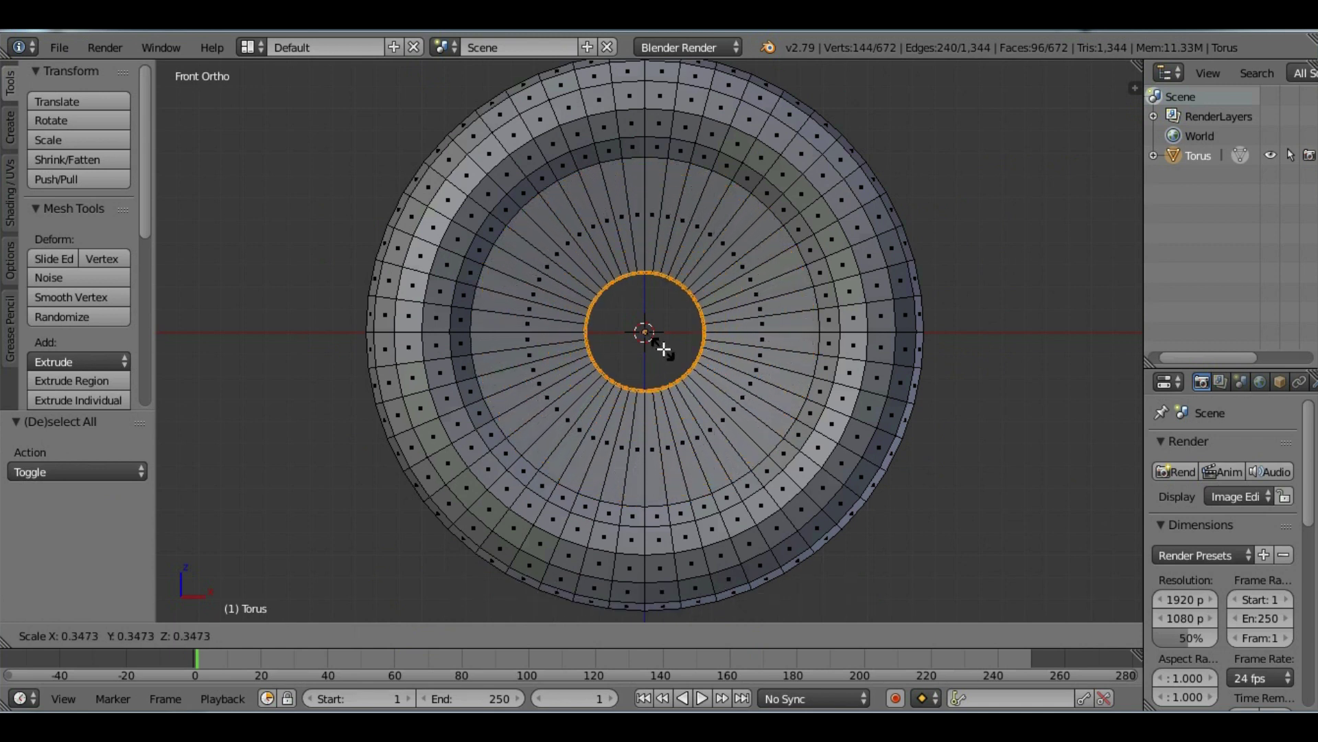
pyautogui.click(663, 349)
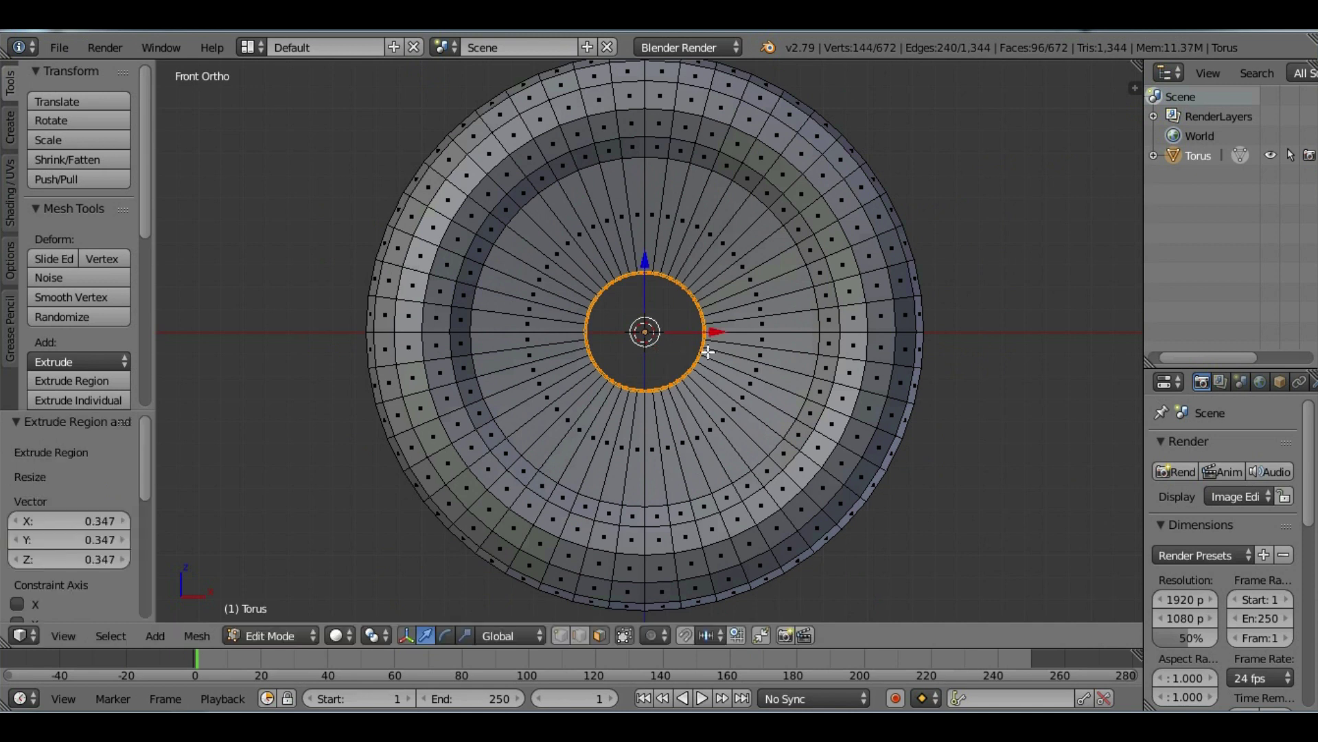
# Extrude the inner opening's edge faces again, scaled to about 0.427, and merge the resulting geometry at its center.
pyautogui.press('e')
pyautogui.press('s')
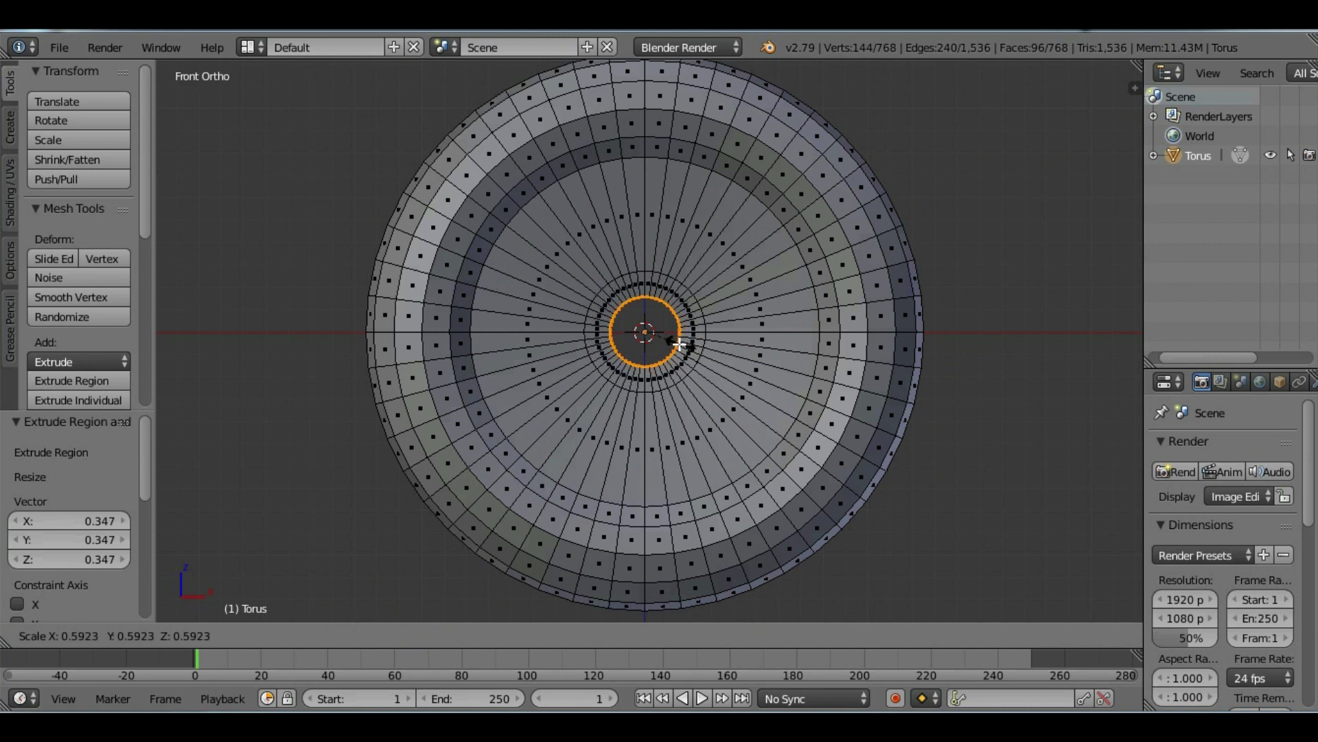
pyautogui.click(663, 344)
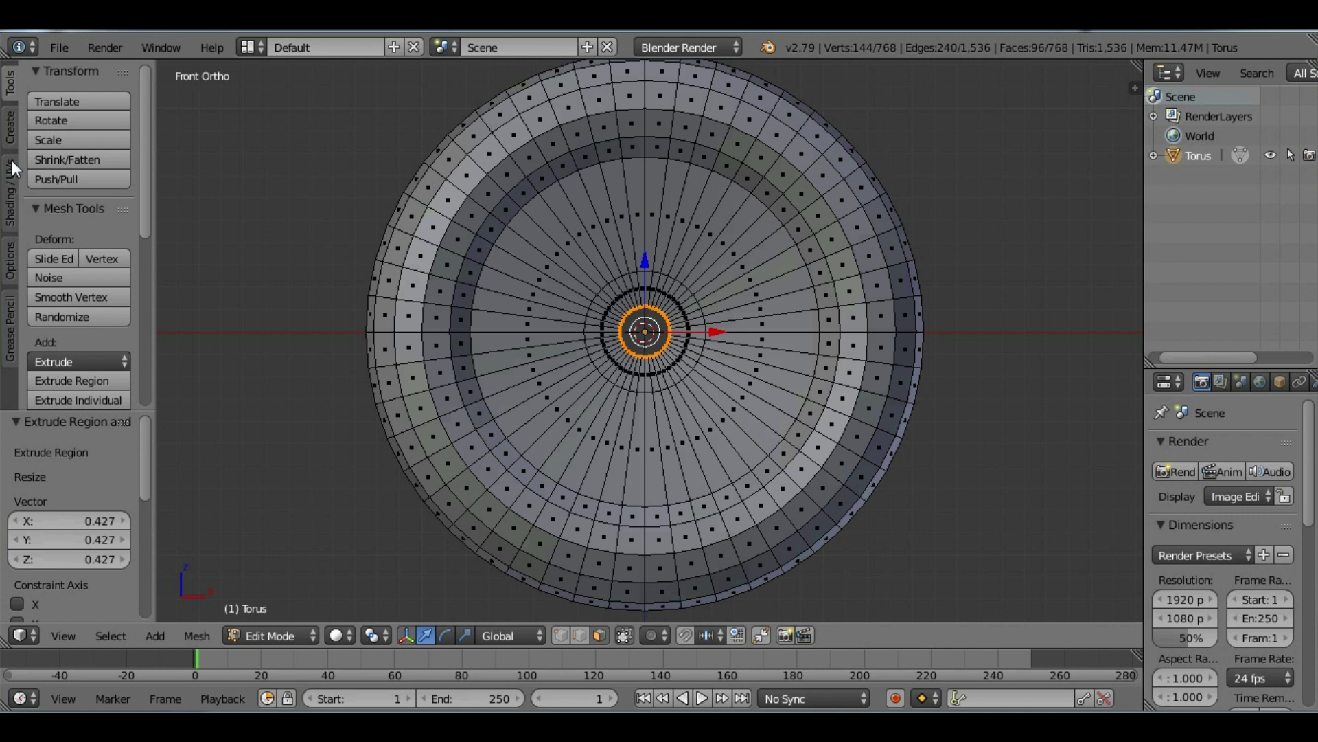
pyautogui.moveTo(144, 179); pyautogui.dragTo(132, 346)
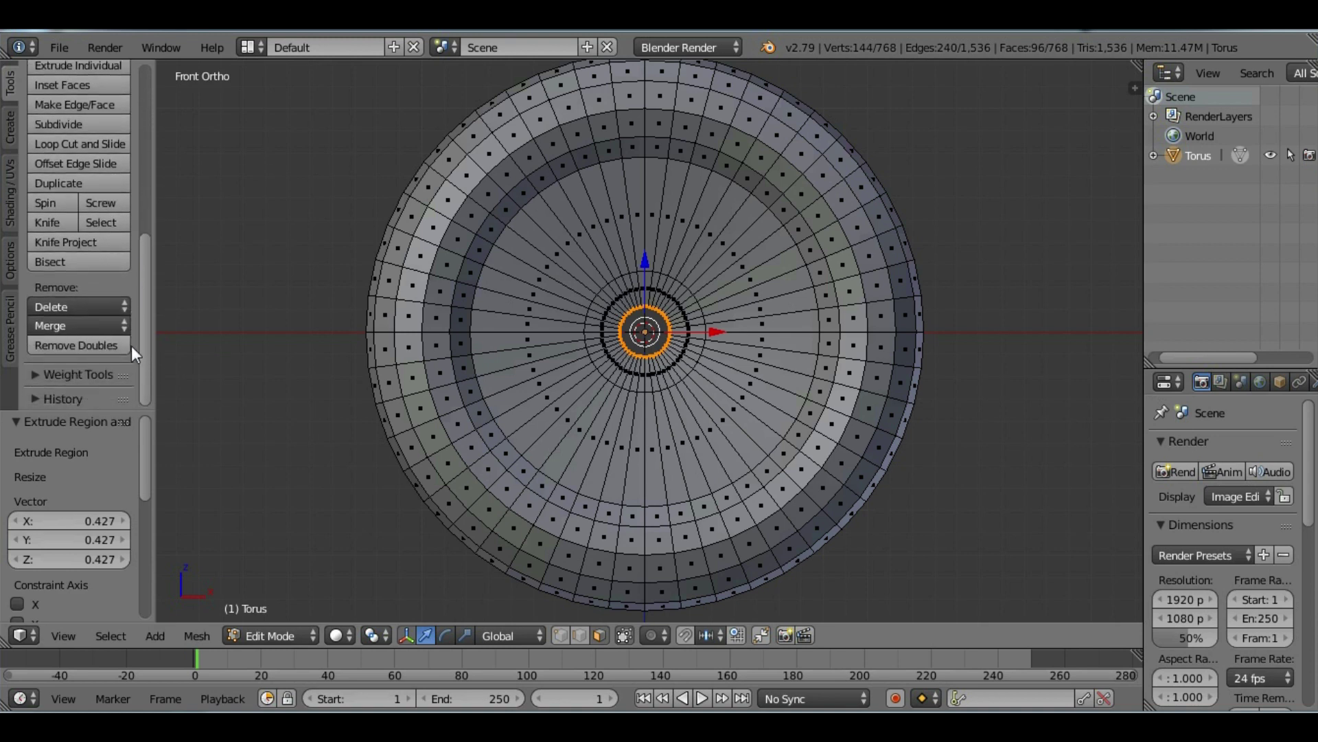
pyautogui.click(114, 327)
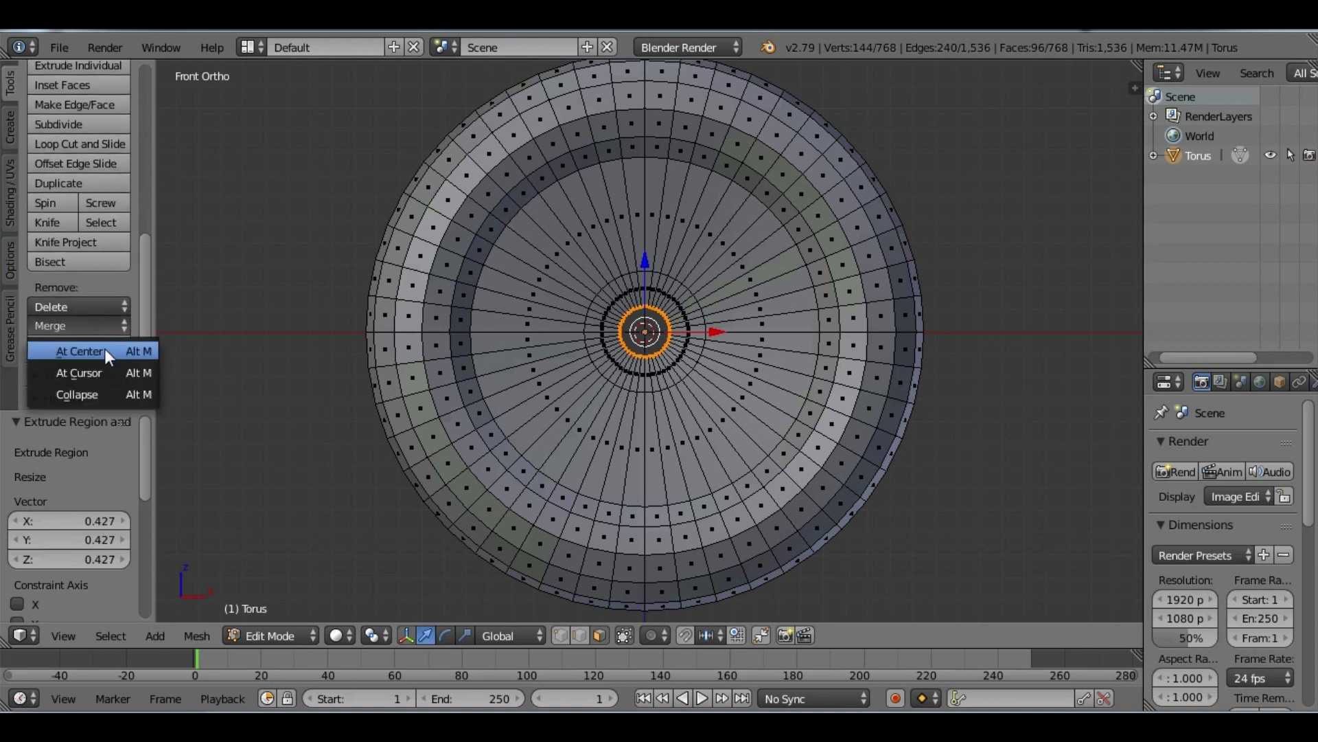
pyautogui.click(105, 348)
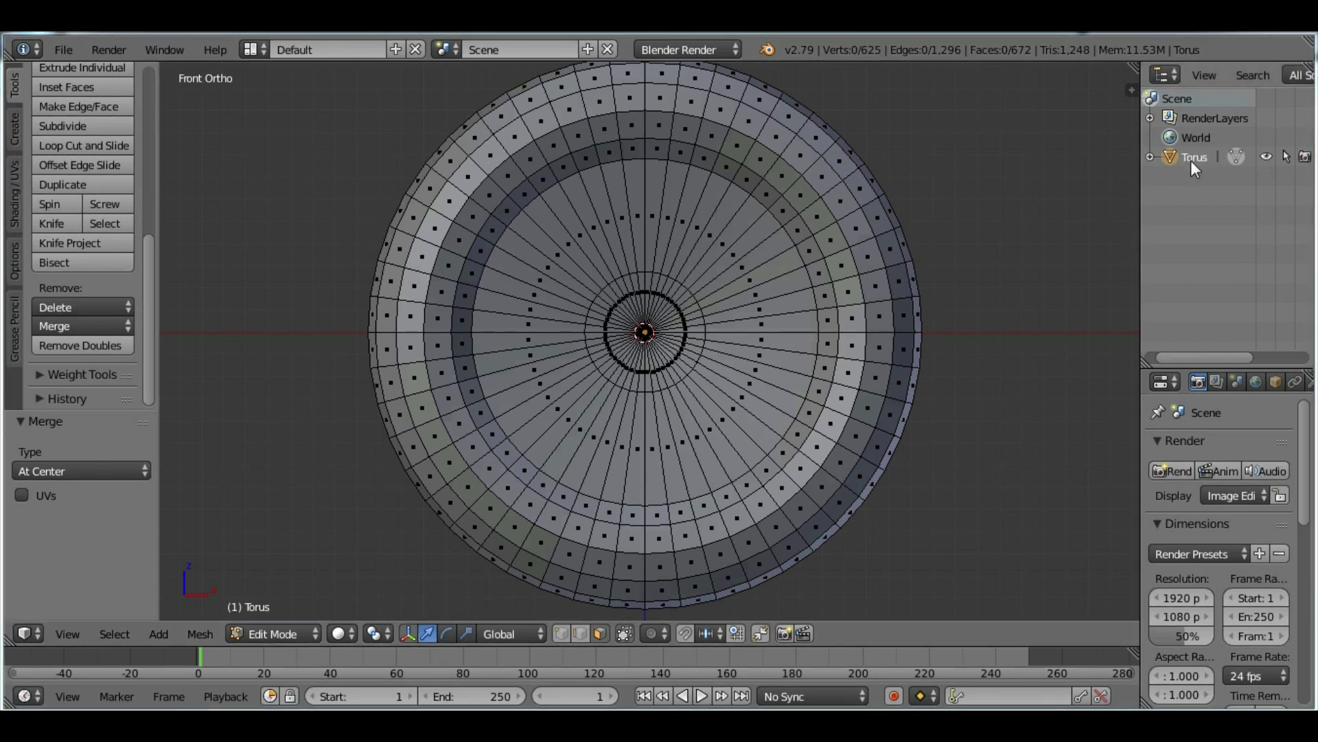
# Rename the Torus object as Tyre.
pyautogui.rightClick(1189, 157)
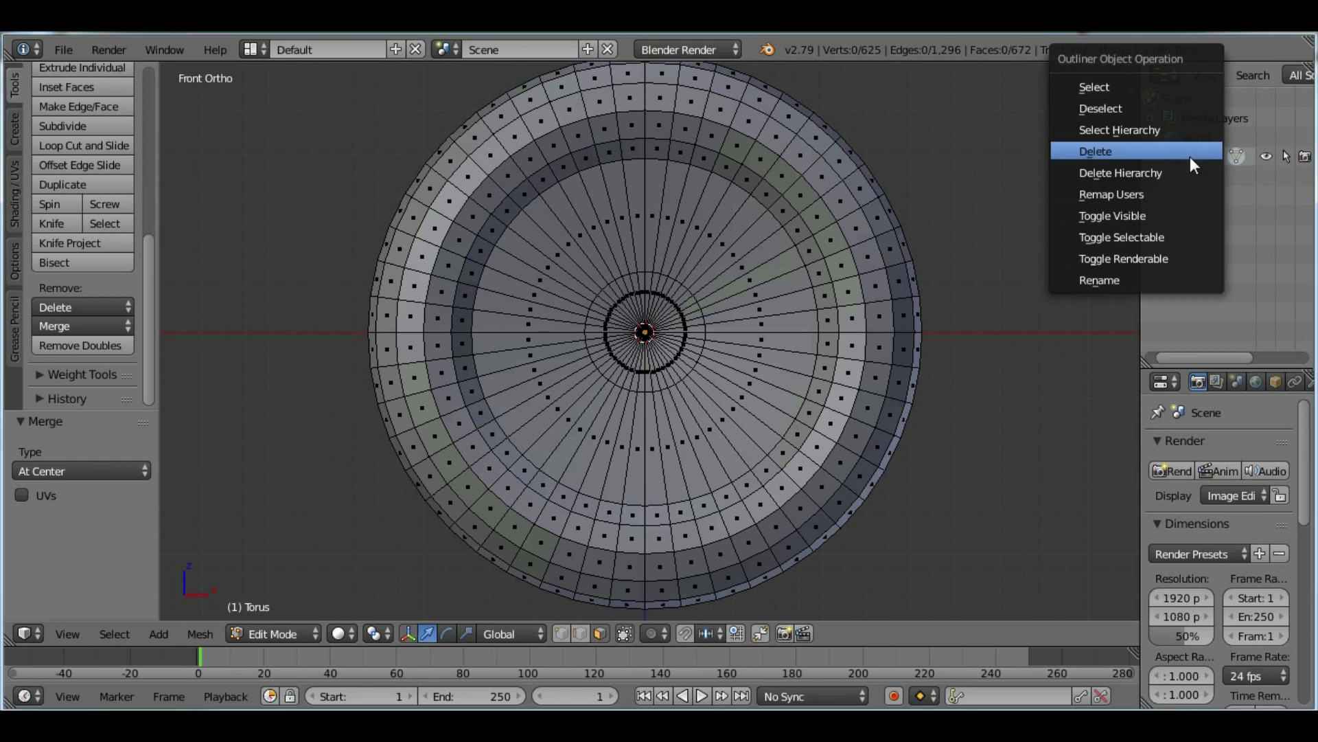
pyautogui.click(1141, 276)
pyautogui.write('Tyre')
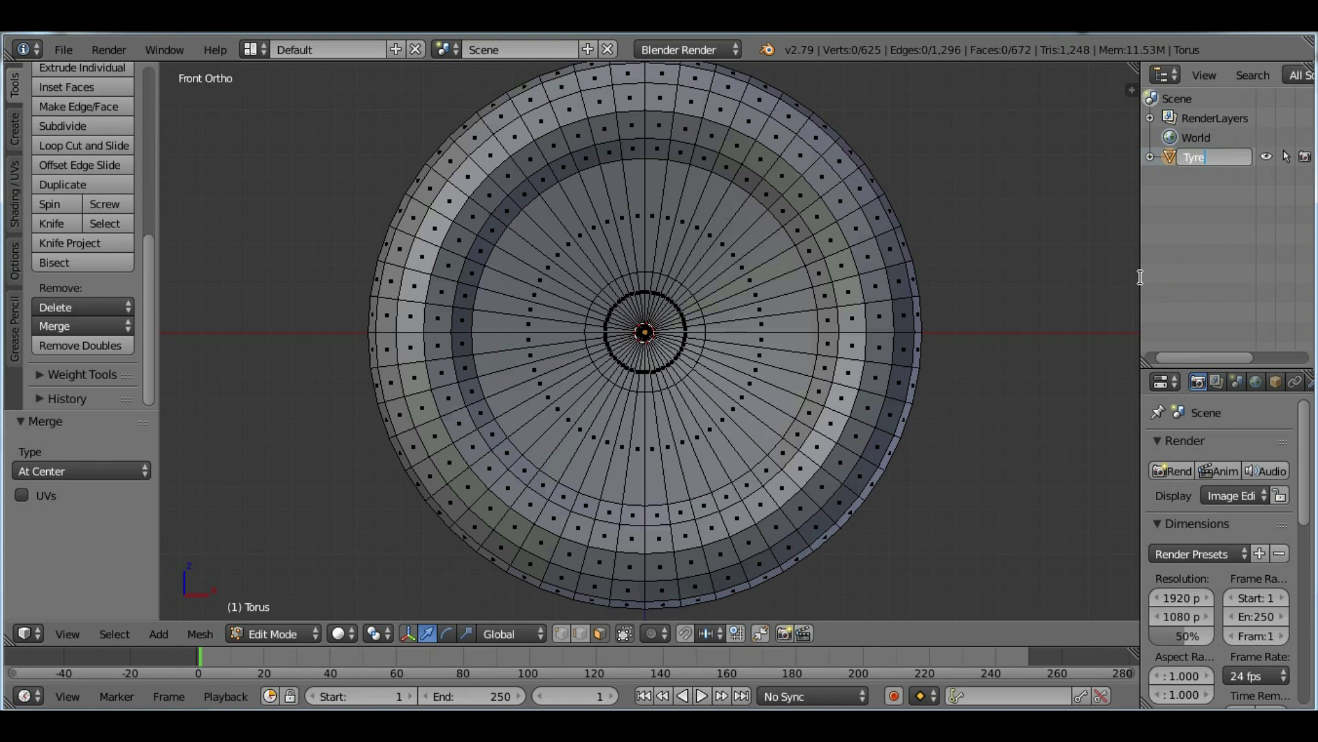
pyautogui.press('Return')
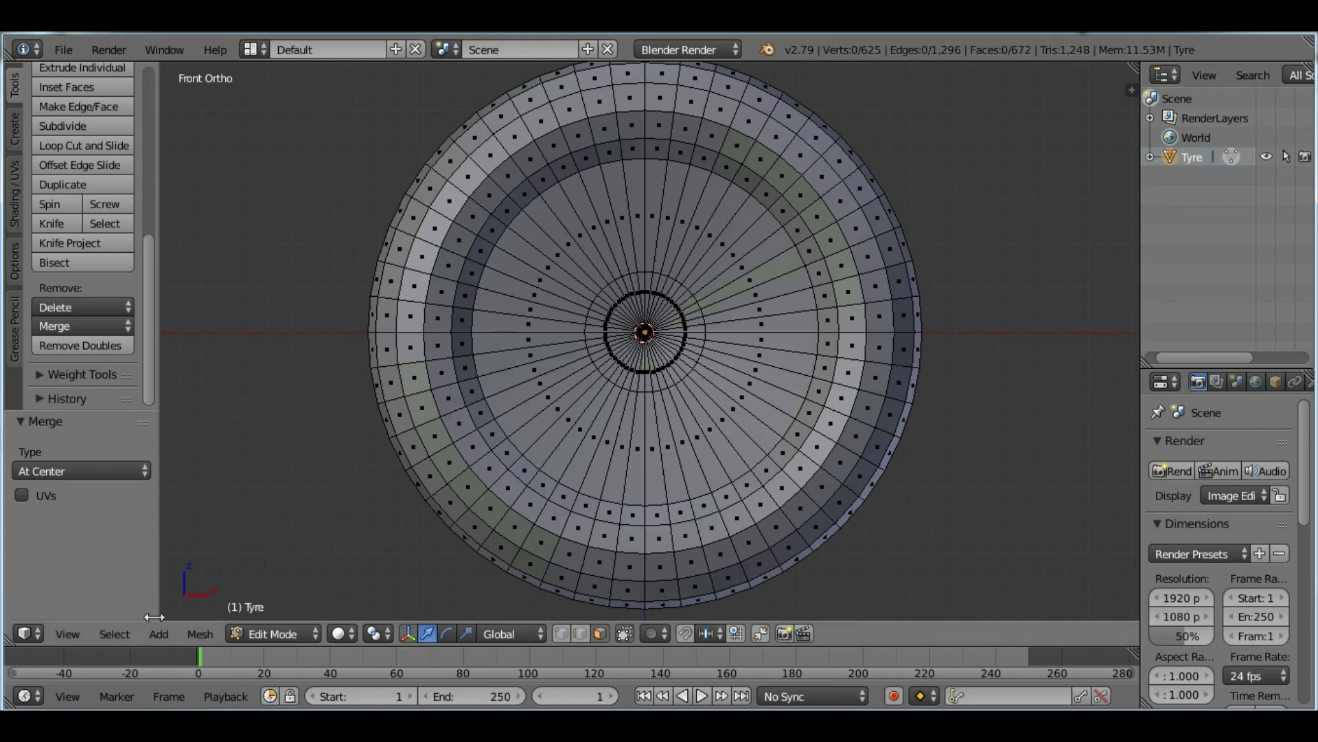
# Circle-select the wide disc faces between tyre and hub on both front and back, and separate the selection into its own object.
pyautogui.click(122, 633)
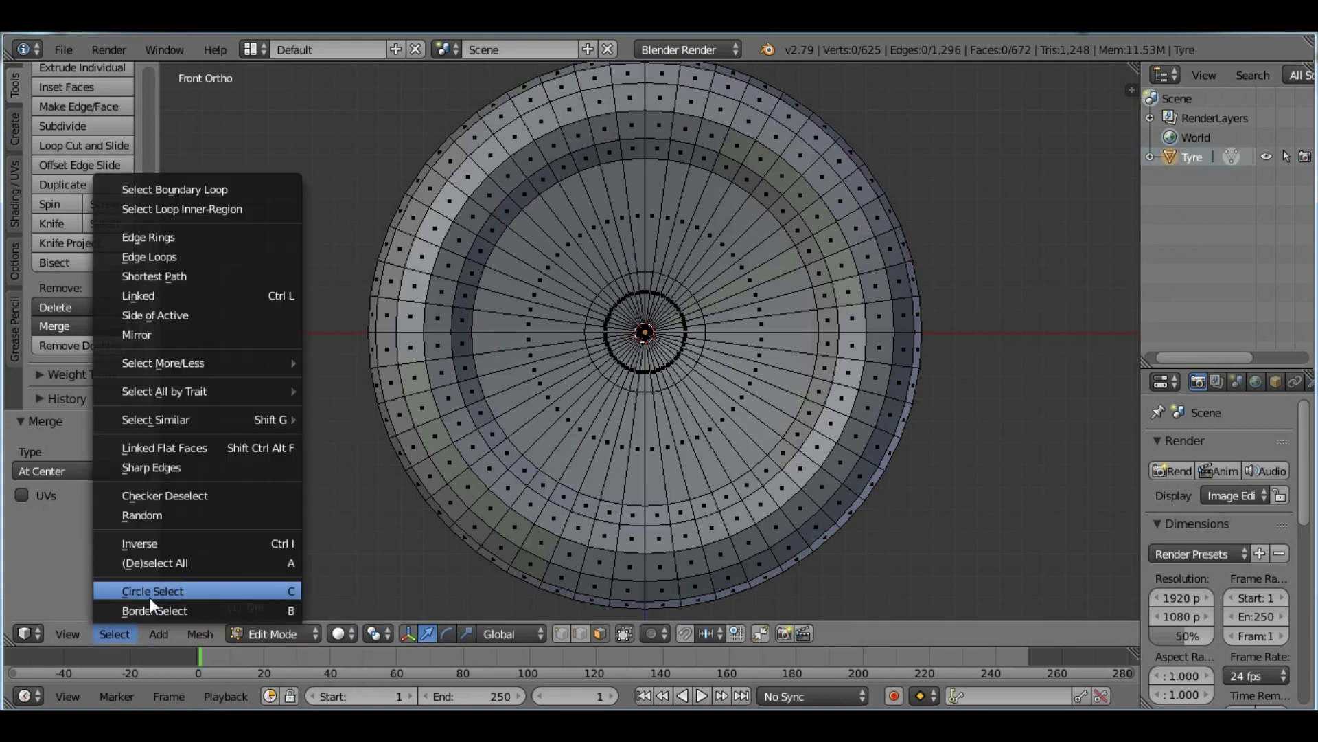
pyautogui.press('c')
pyautogui.moveTo(579, 224)
pyautogui.mouseDown()
pyautogui.moveTo(688, 215)
pyautogui.moveTo(744, 243)
pyautogui.moveTo(765, 306)
pyautogui.moveTo(749, 394)
pyautogui.moveTo(710, 452)
pyautogui.moveTo(648, 476)
pyautogui.moveTo(550, 423)
pyautogui.moveTo(526, 370)
pyautogui.moveTo(524, 292)
pyautogui.moveTo(541, 273)
pyautogui.mouseUp()
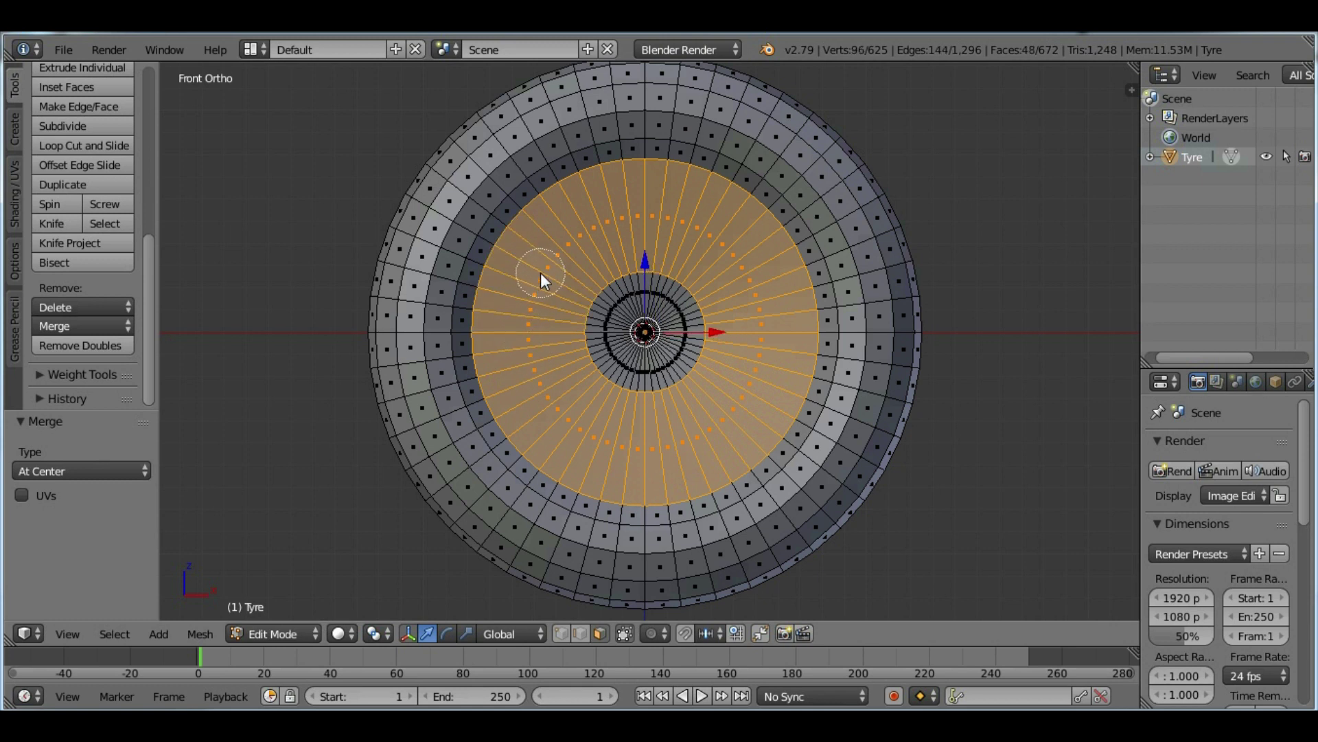
pyautogui.rightClick(971, 293)
pyautogui.moveTo(970, 294)
pyautogui.mouseDown(button='middle')
pyautogui.moveTo(795, 303)
pyautogui.moveTo(546, 290)
pyautogui.moveTo(559, 274)
pyautogui.mouseUp(button='middle')
pyautogui.press('c')
pyautogui.moveTo(561, 244)
pyautogui.mouseDown()
pyautogui.moveTo(577, 220)
pyautogui.moveTo(717, 219)
pyautogui.moveTo(763, 264)
pyautogui.moveTo(773, 368)
pyautogui.moveTo(730, 430)
pyautogui.moveTo(654, 465)
pyautogui.moveTo(580, 455)
pyautogui.moveTo(542, 415)
pyautogui.moveTo(530, 357)
pyautogui.moveTo(538, 283)
pyautogui.mouseUp()
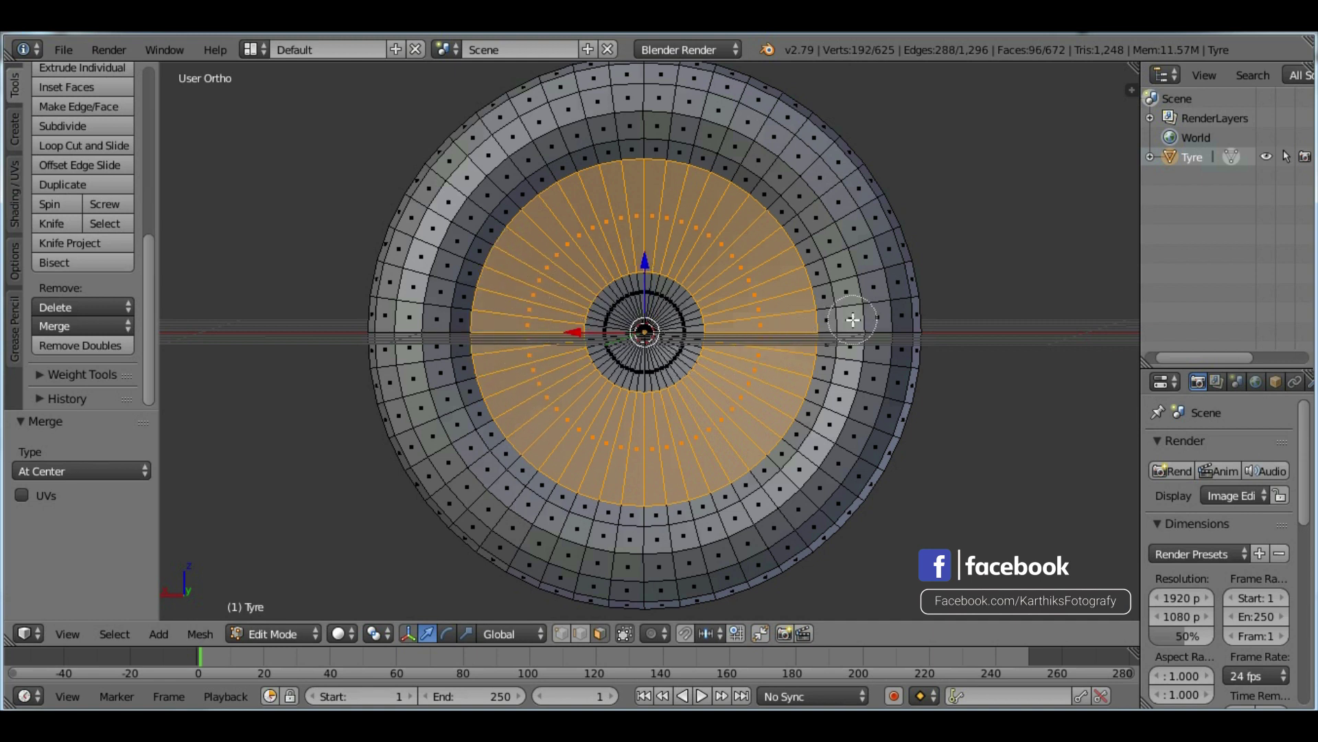
pyautogui.press('Escape')
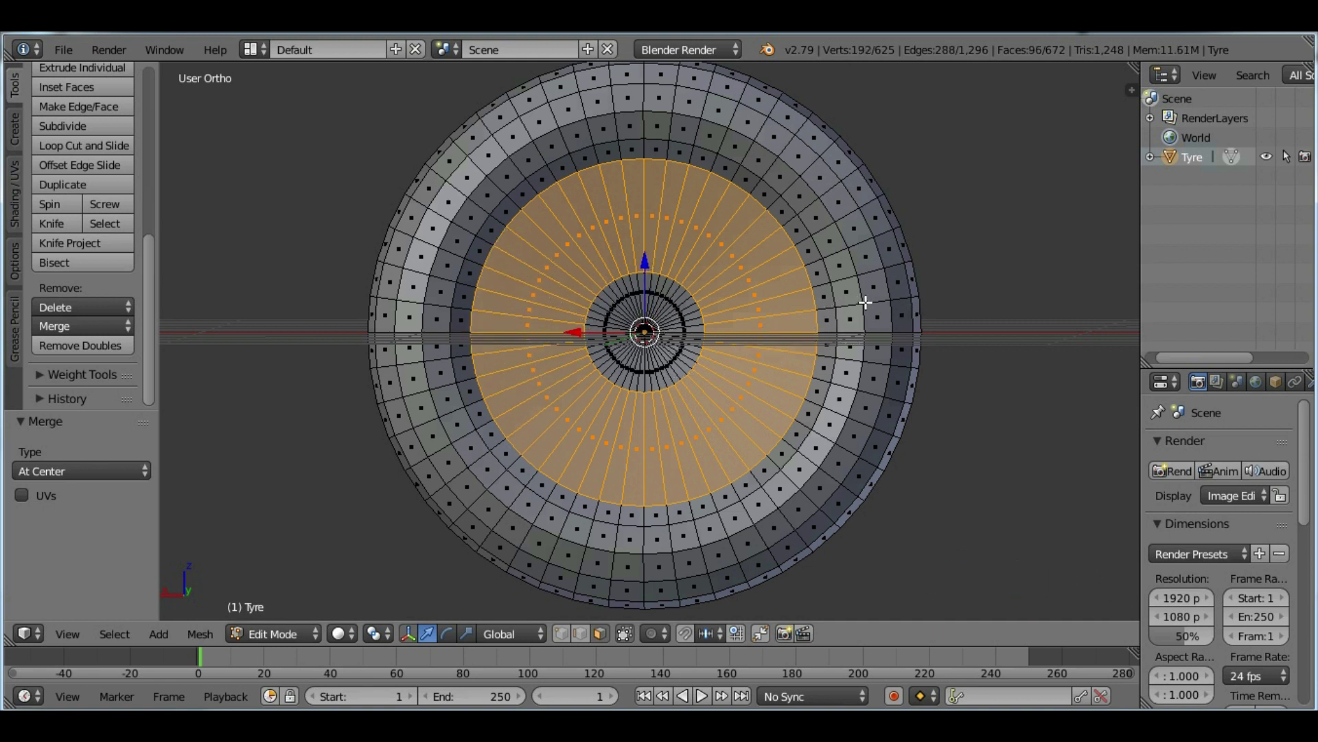
pyautogui.moveTo(779, 321); pyautogui.dragTo(860, 360, button='middle')
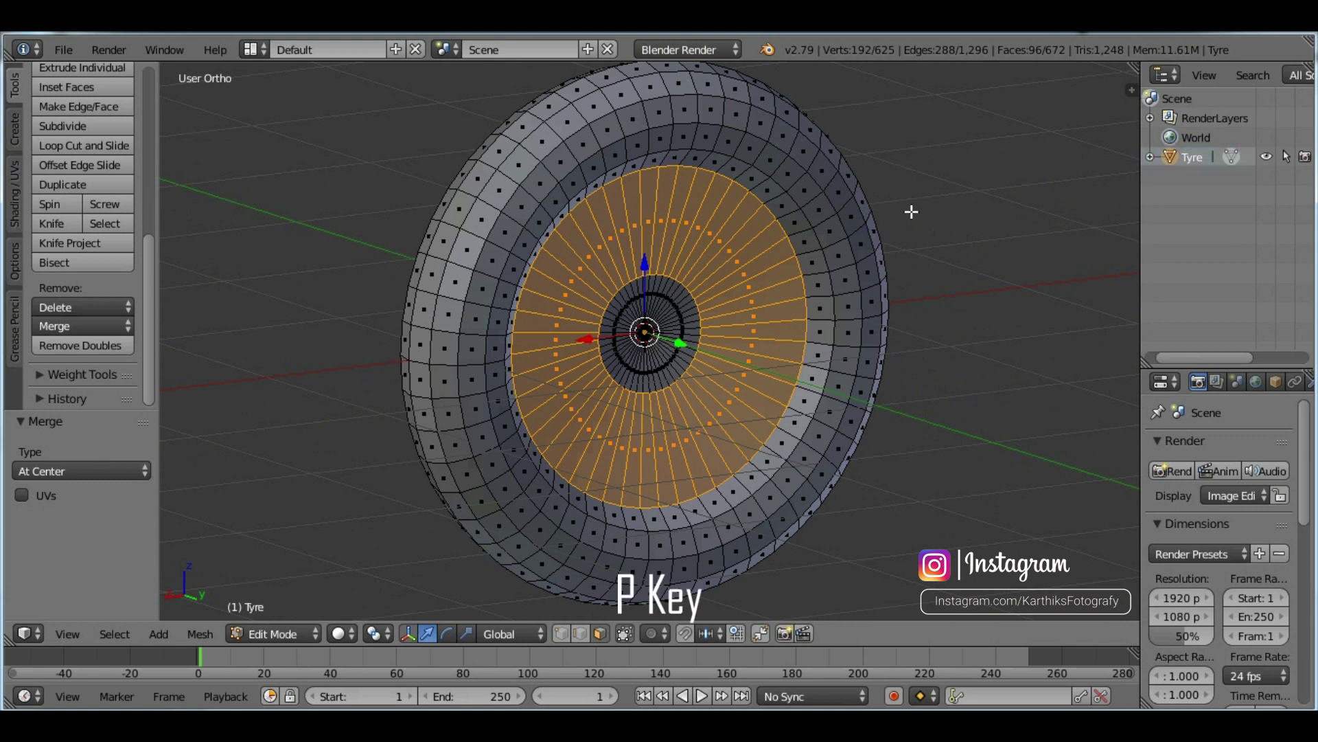
pyautogui.press('p')
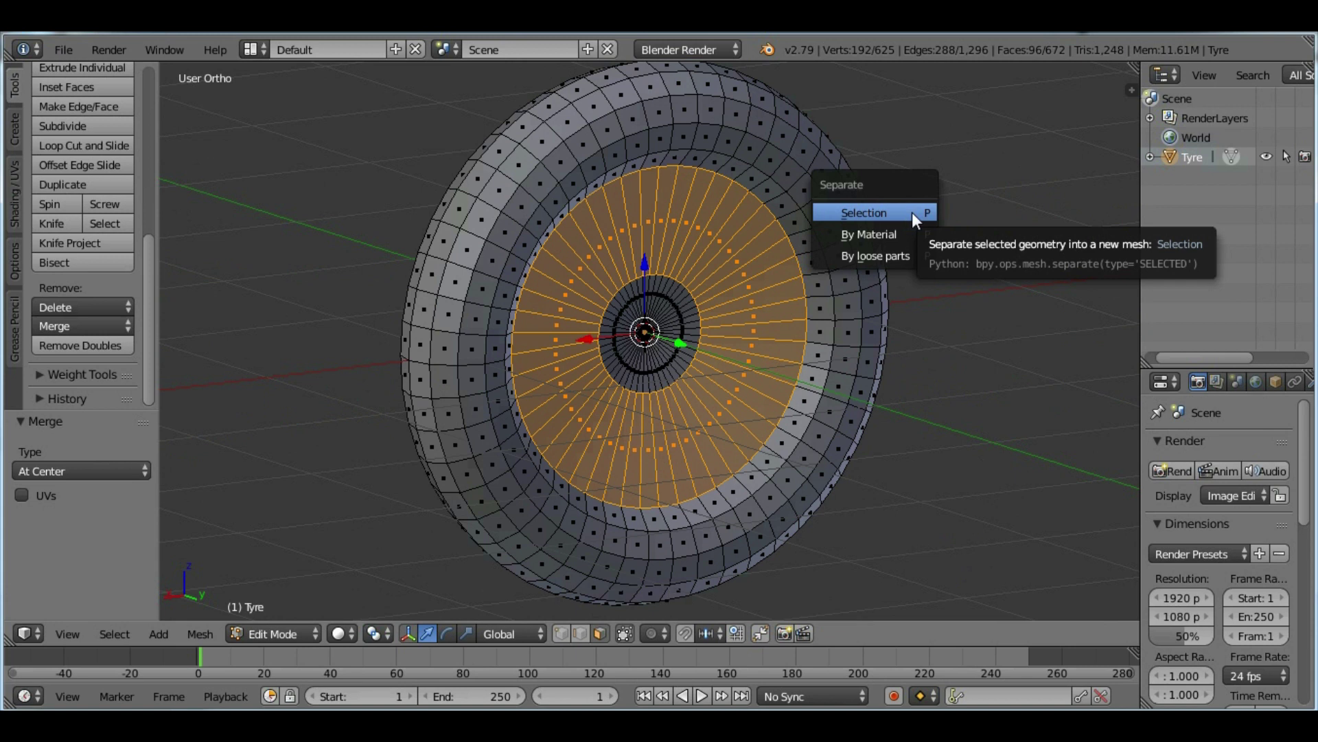
pyautogui.click(911, 212)
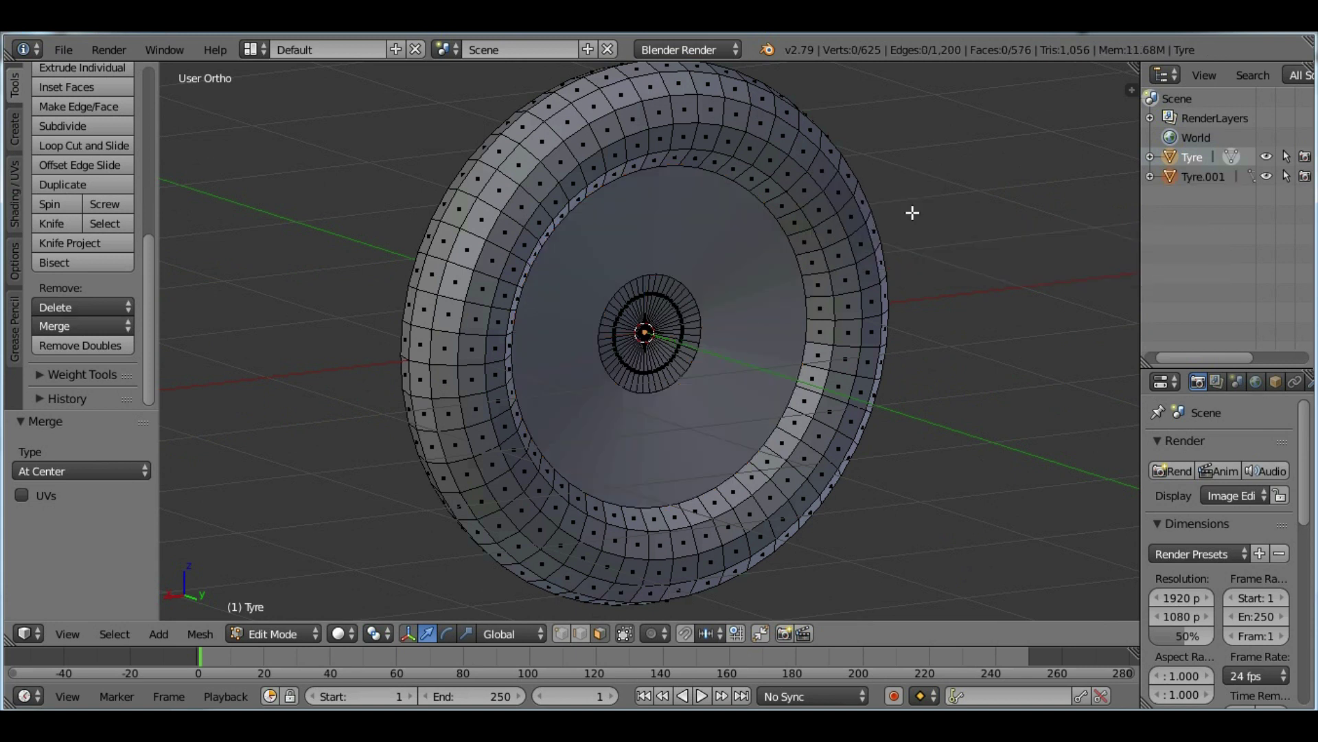
# Rename the separated disc object Tyre.001 as Wheel Disc.
pyautogui.click(1202, 177)
pyautogui.rightClick(1200, 180)
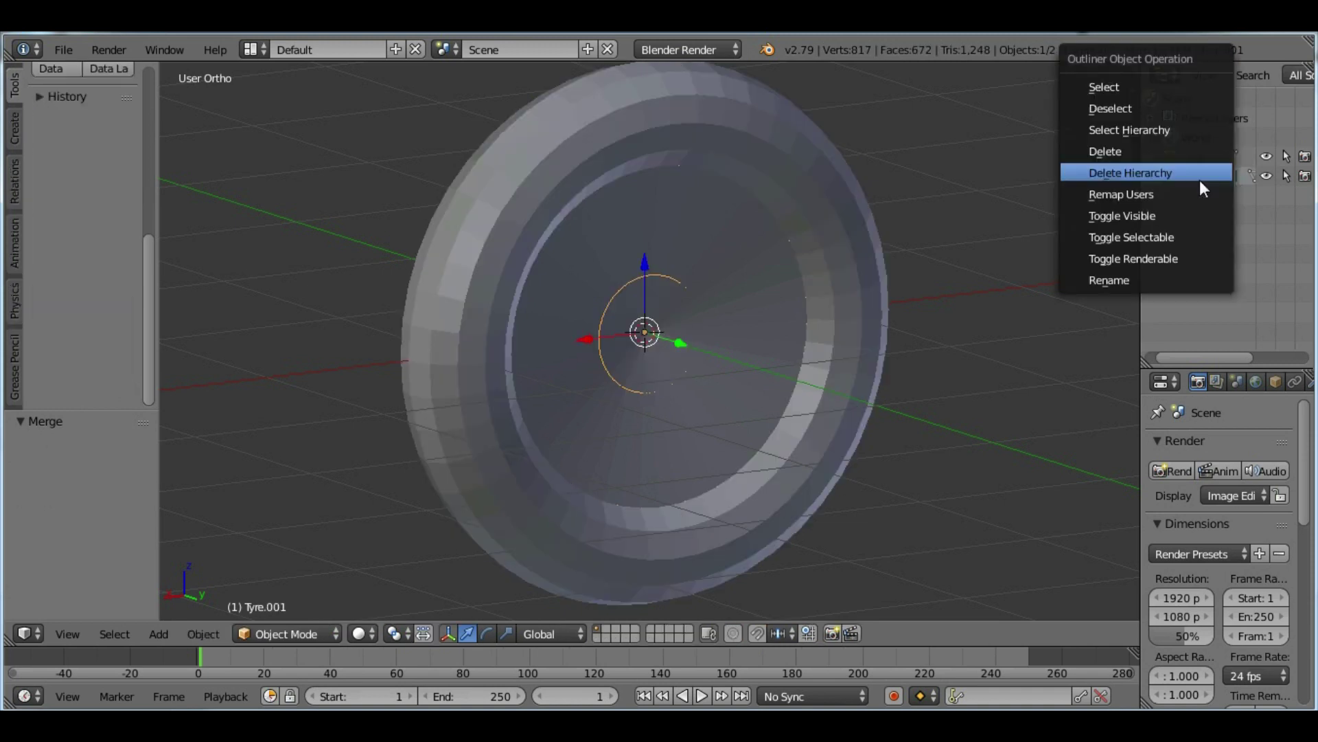
pyautogui.click(1159, 276)
pyautogui.write('Wheel Disc')
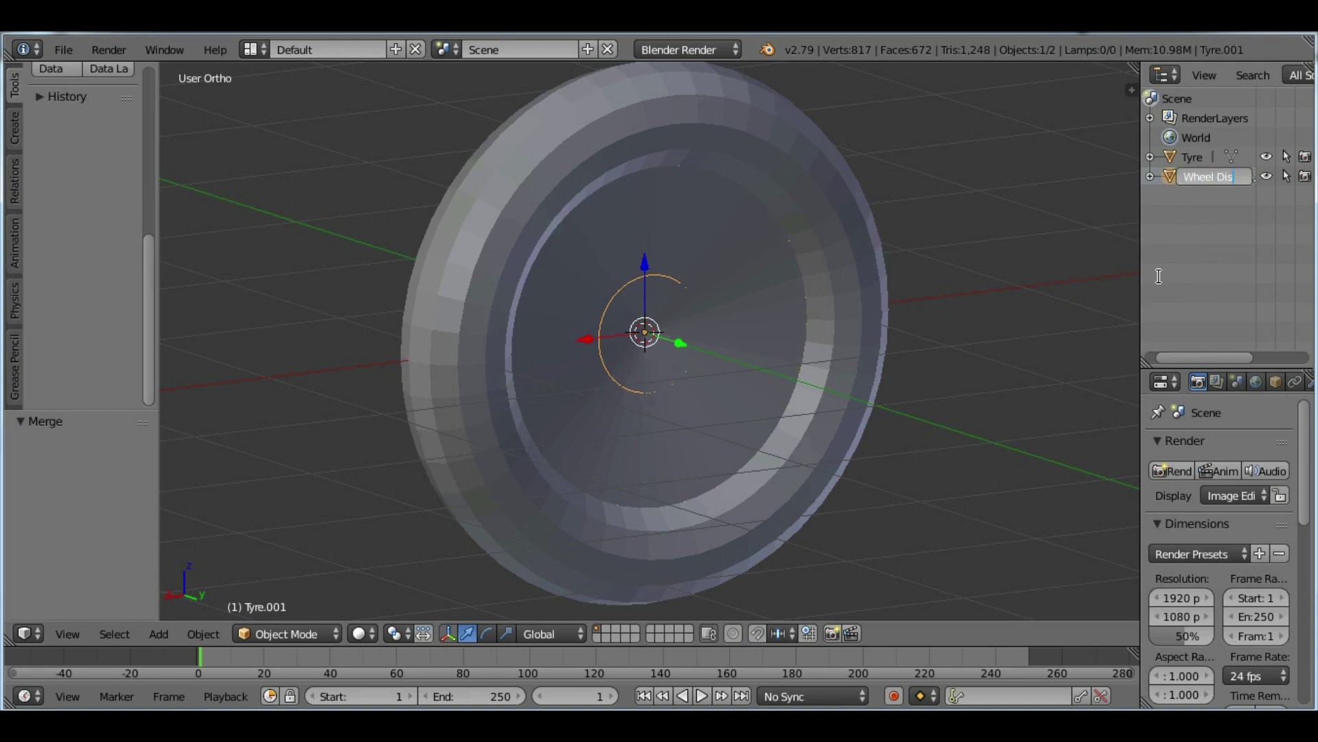
pyautogui.press('Return')
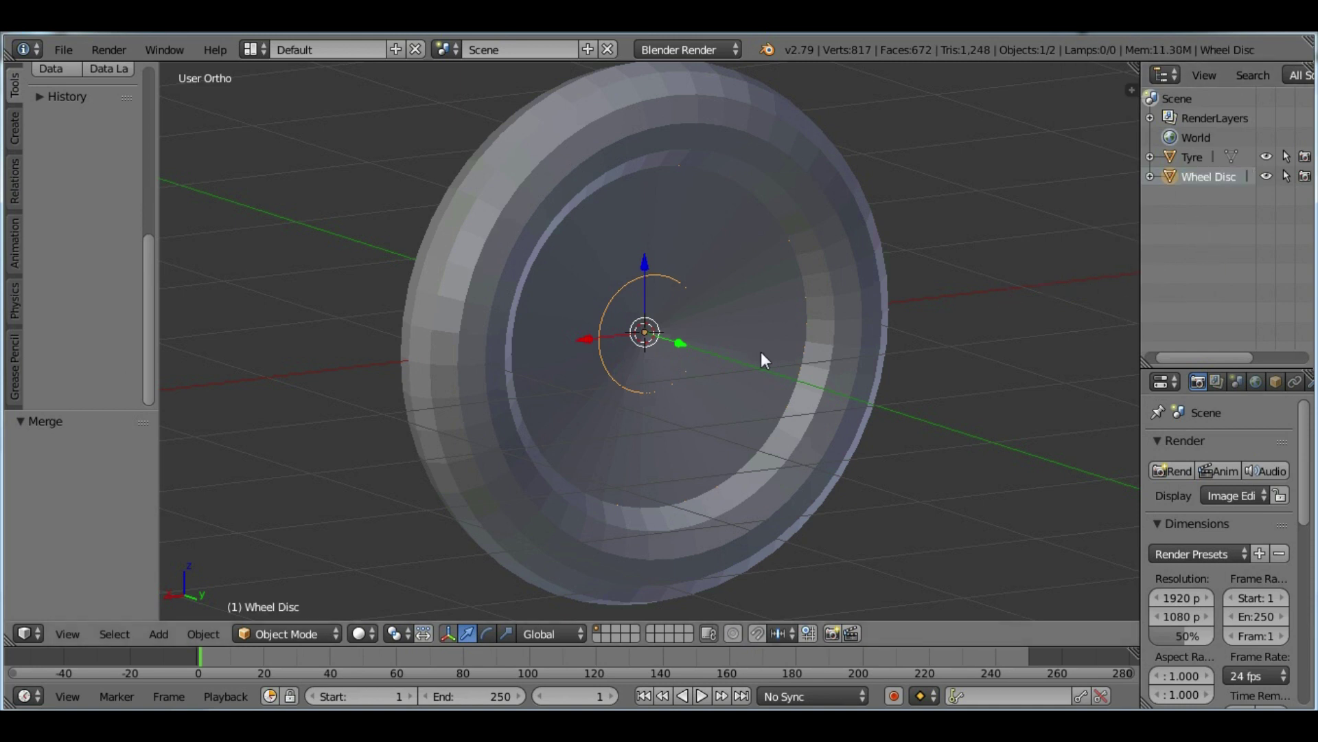
# Move the Wheel Disc out of the tyre by about 1.308 along the Y axis.
pyautogui.moveTo(761, 352); pyautogui.dragTo(712, 338, button='middle')
pyautogui.press('g')
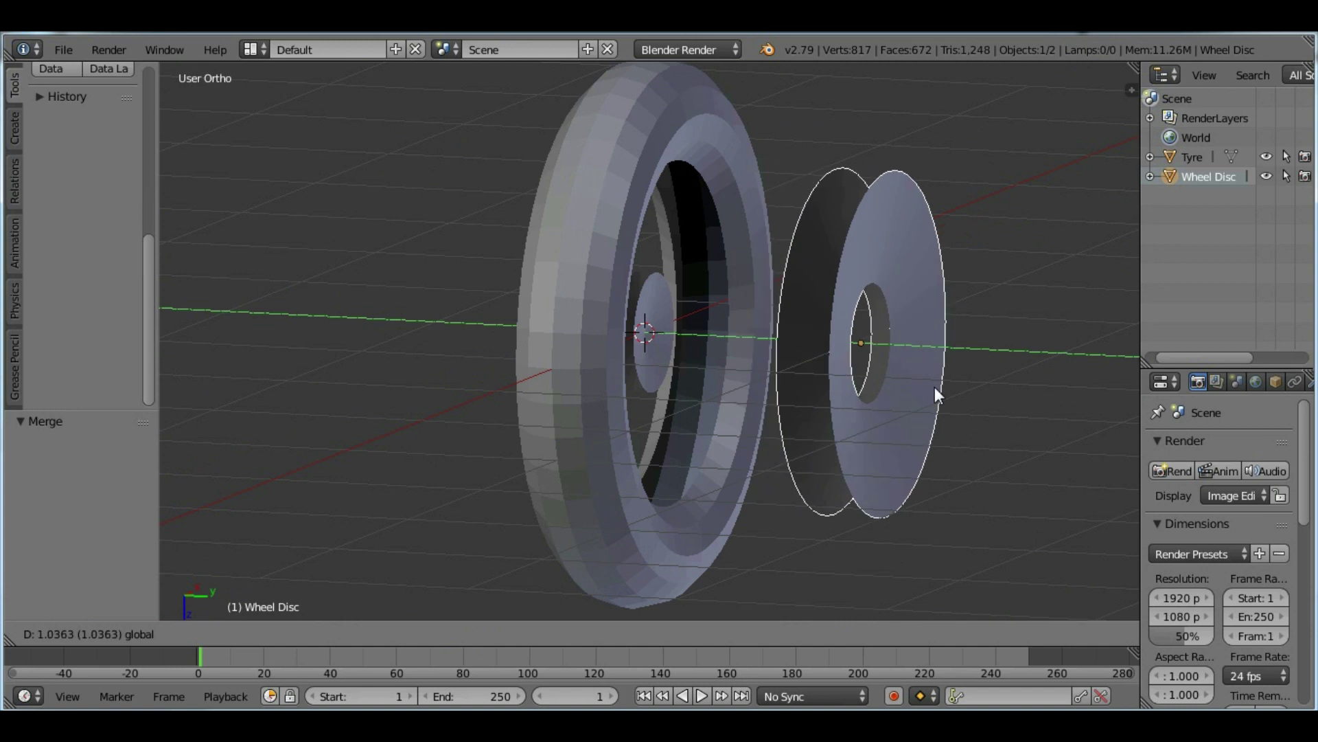
pyautogui.click(984, 405)
pyautogui.moveTo(985, 403); pyautogui.dragTo(953, 404, button='middle')
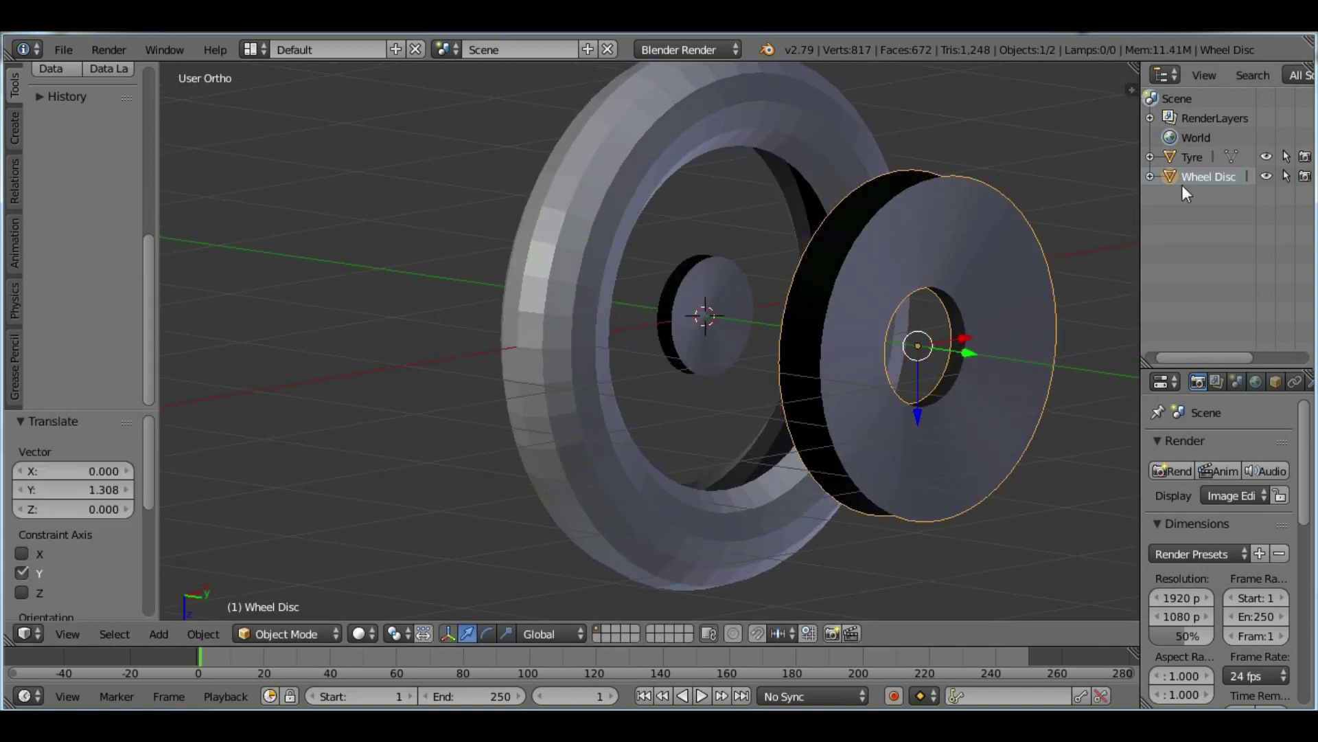
# In Edit Mode on the Tyre, border-select the entire small central hub and separate the selection into its own object.
pyautogui.click(1192, 158)
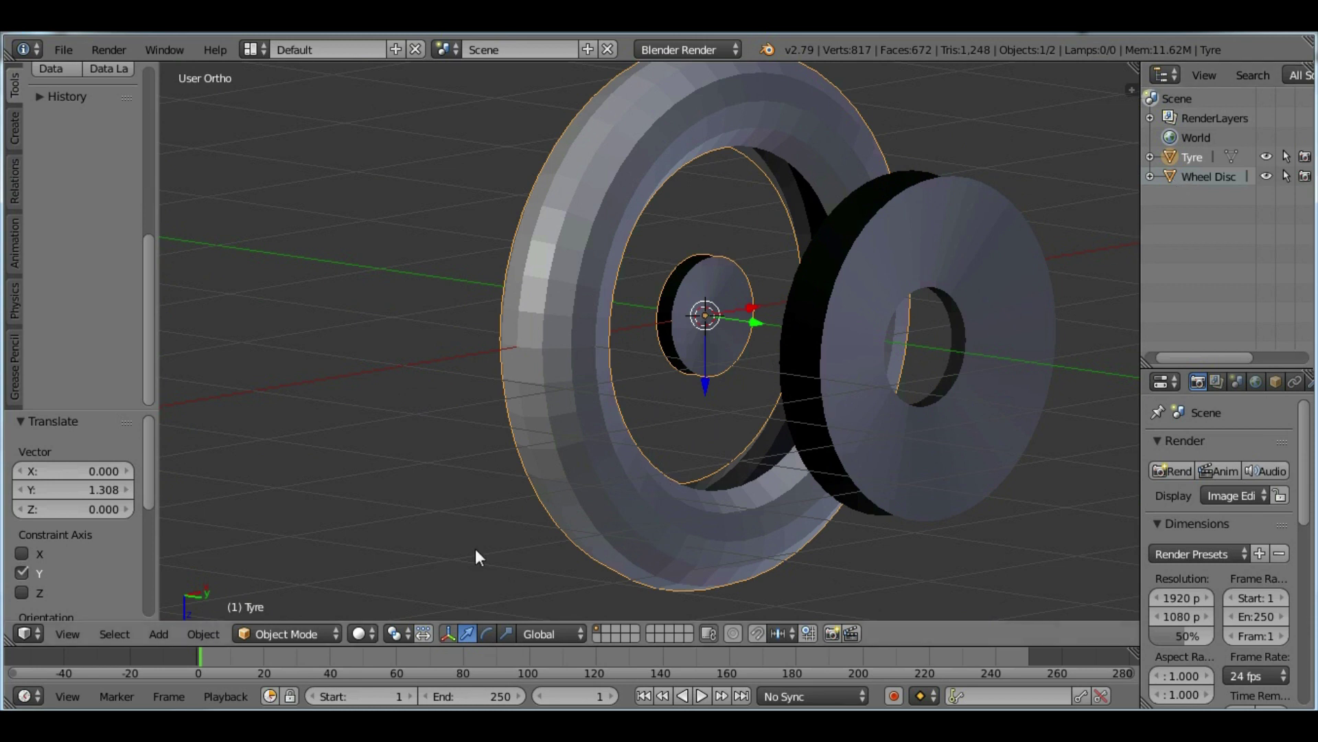
pyautogui.click(323, 633)
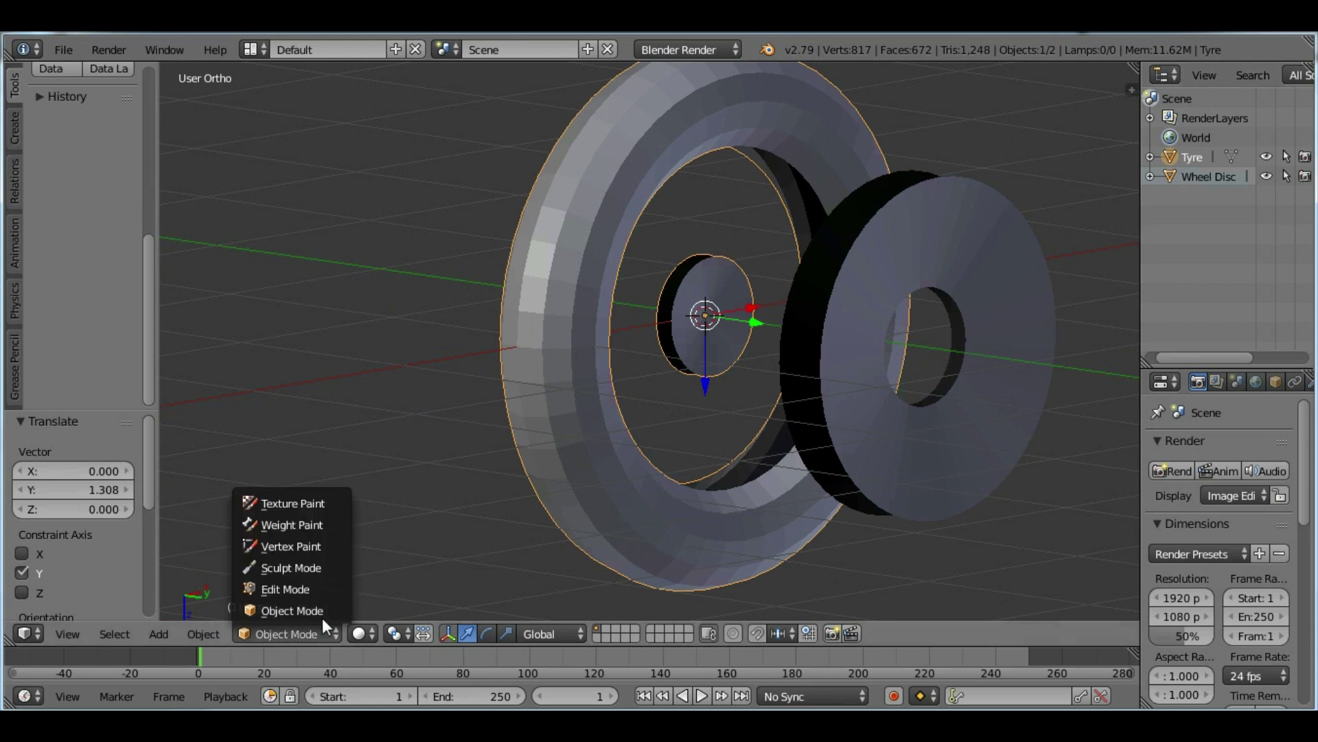
pyautogui.click(285, 588)
pyautogui.click(114, 633)
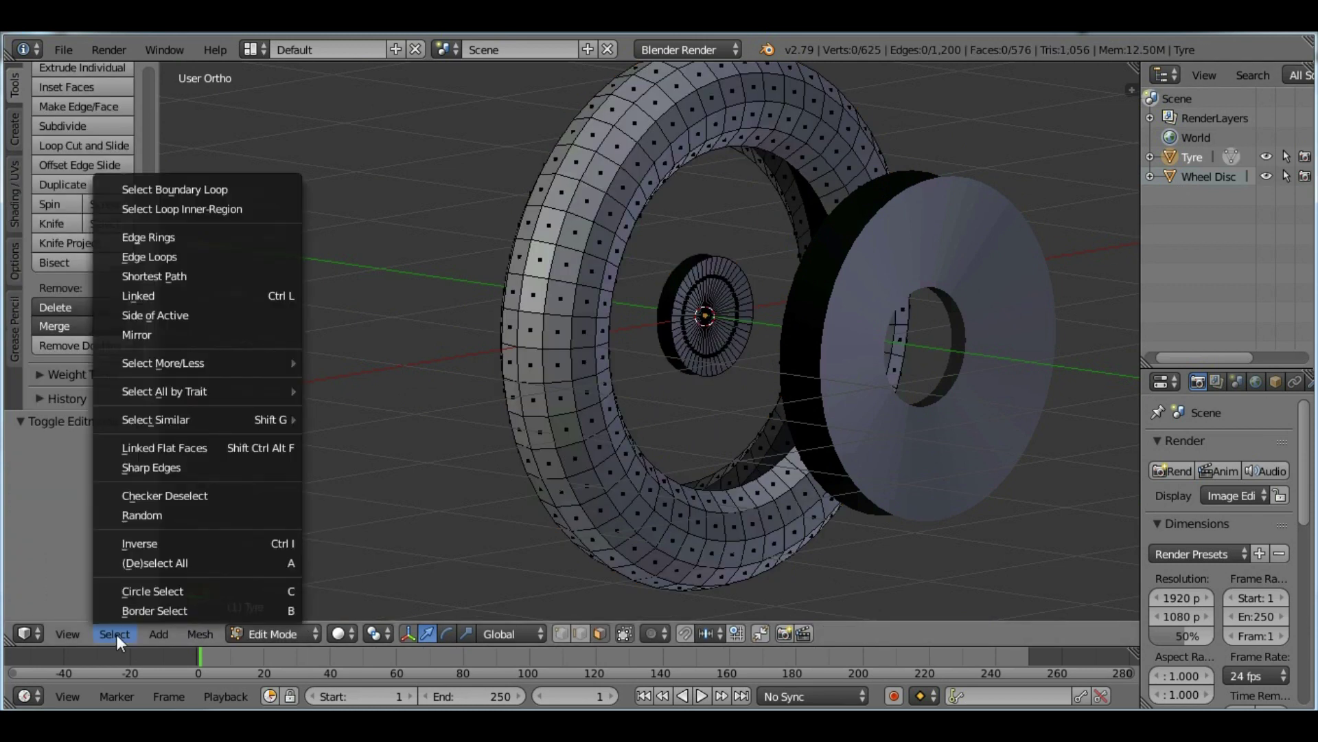
pyautogui.click(139, 610)
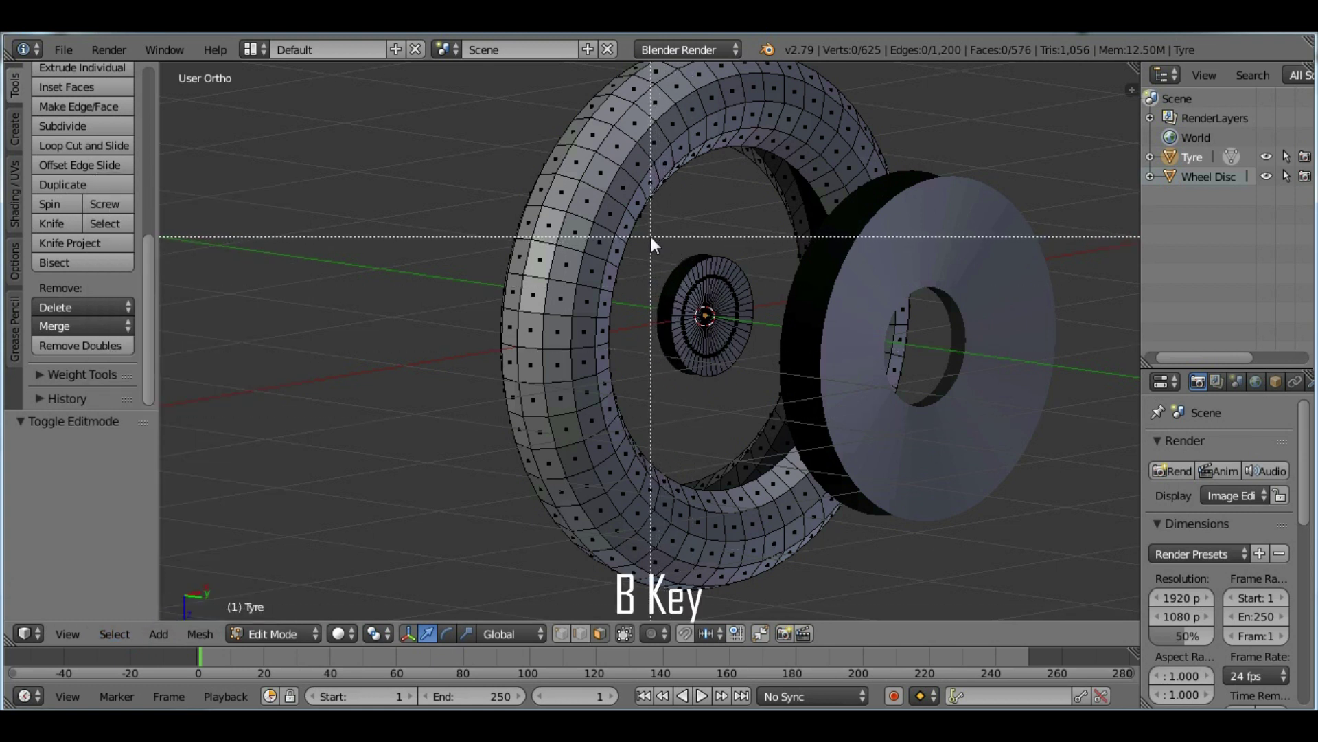
pyautogui.moveTo(650, 234); pyautogui.dragTo(764, 396)
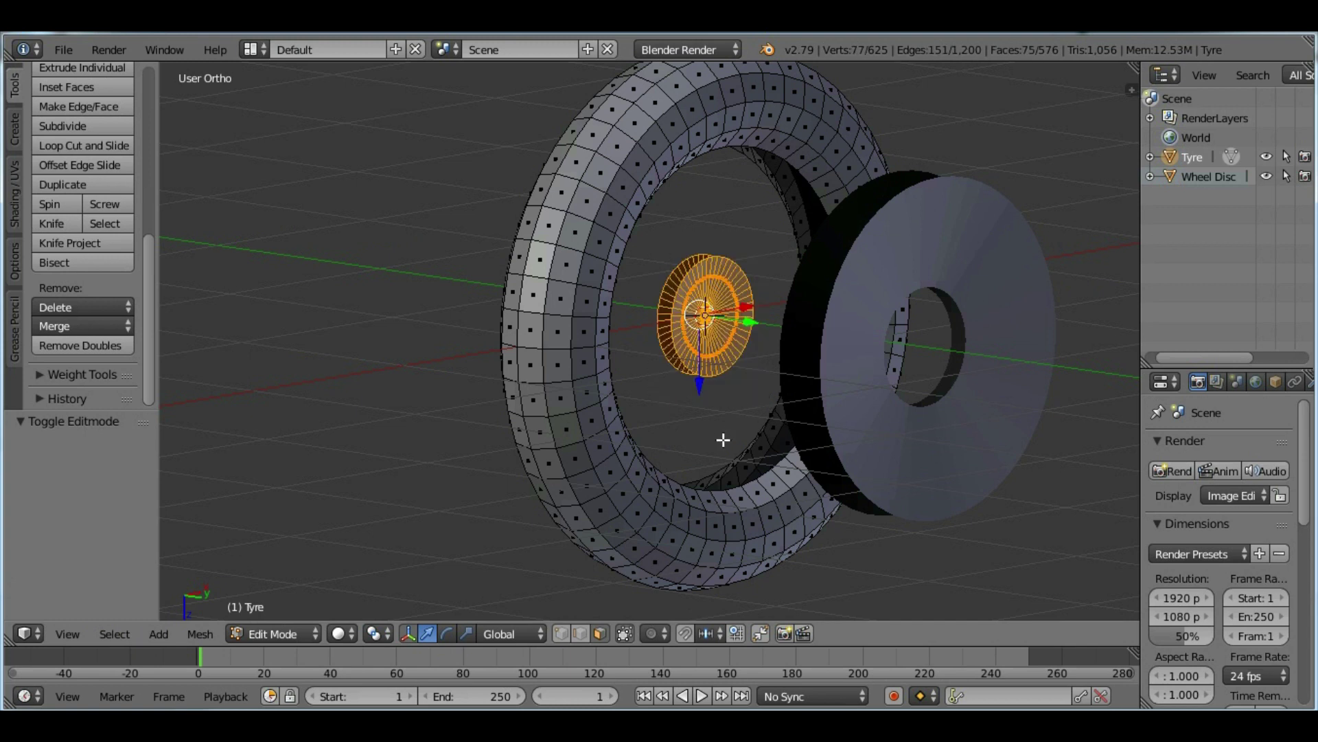
pyautogui.moveTo(709, 425); pyautogui.dragTo(930, 406, button='middle')
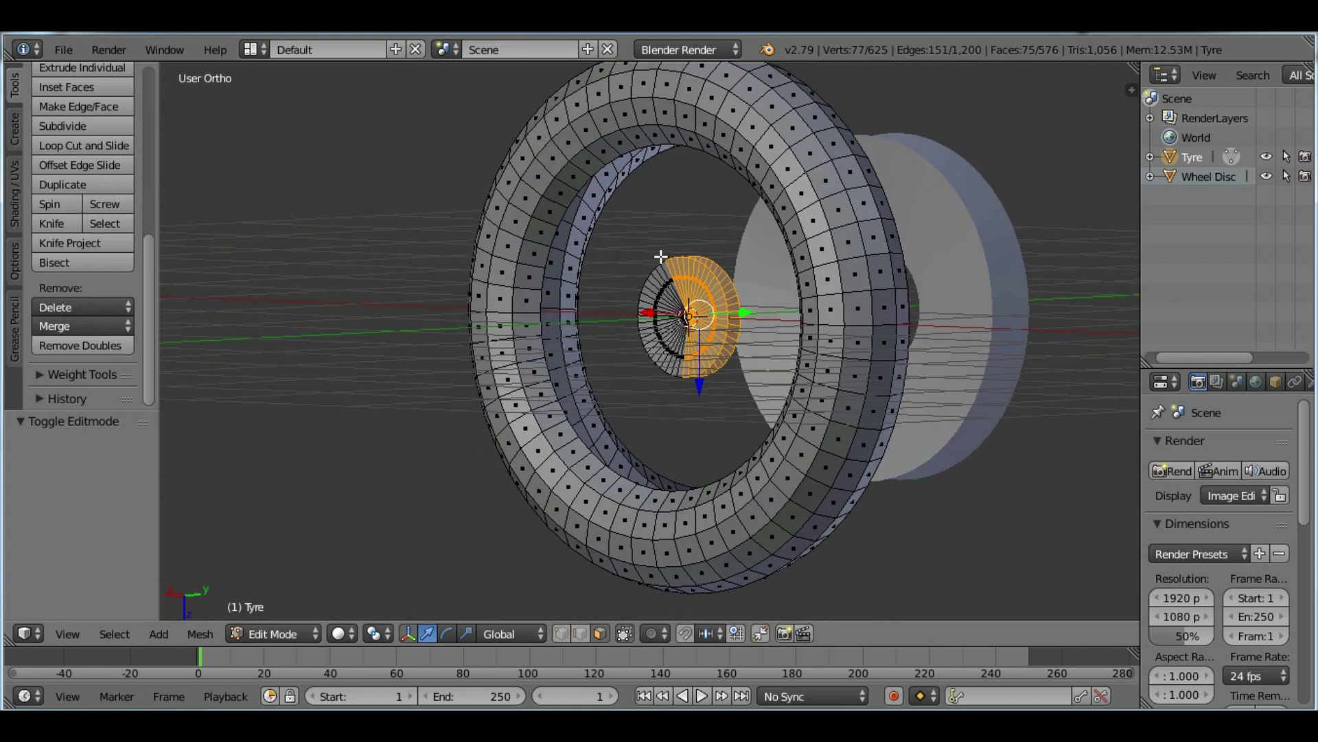
pyautogui.press('b')
pyautogui.moveTo(618, 239); pyautogui.dragTo(717, 394)
pyautogui.moveTo(989, 335); pyautogui.dragTo(859, 344, button='middle')
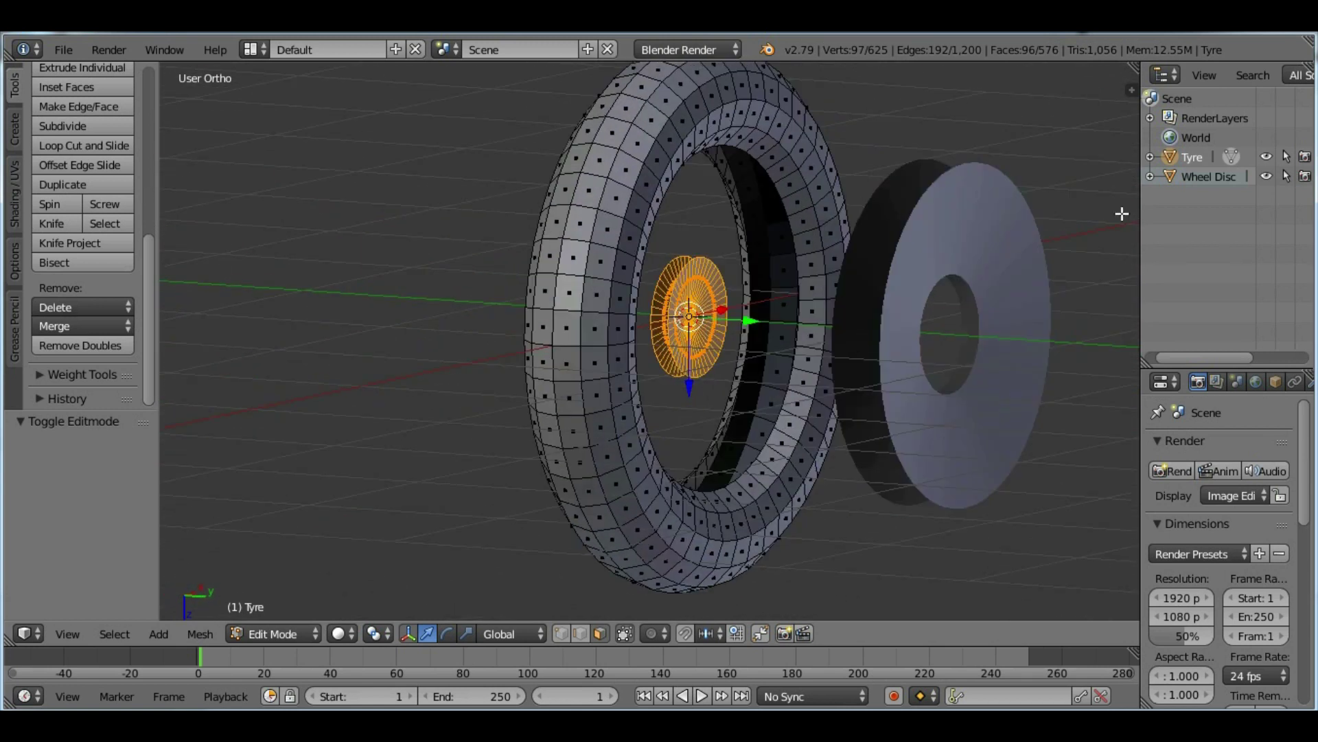
pyautogui.press('p')
pyautogui.click(839, 199)
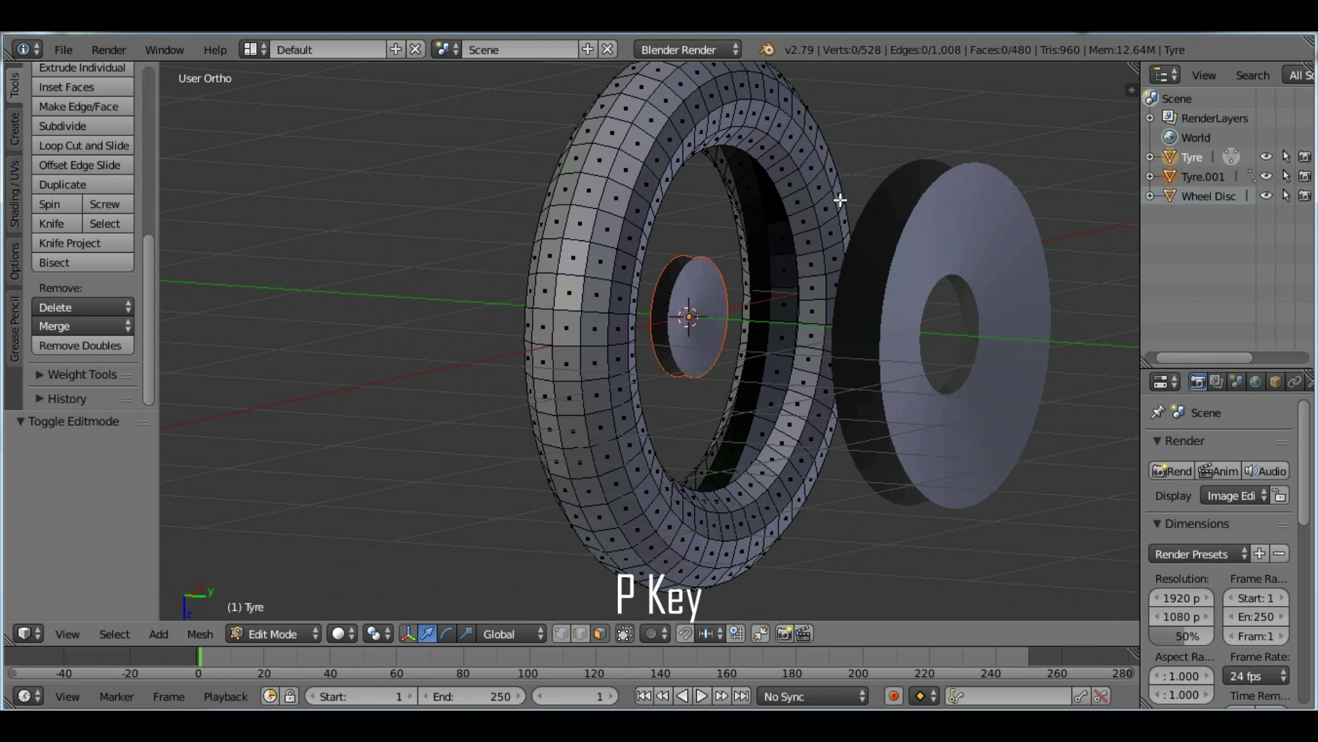
# Rename the separated hub object Tyre.001 as Centre and move it out of the tyre by about -1.170 along the Y axis.
pyautogui.click(1200, 176)
pyautogui.rightClick(1201, 176)
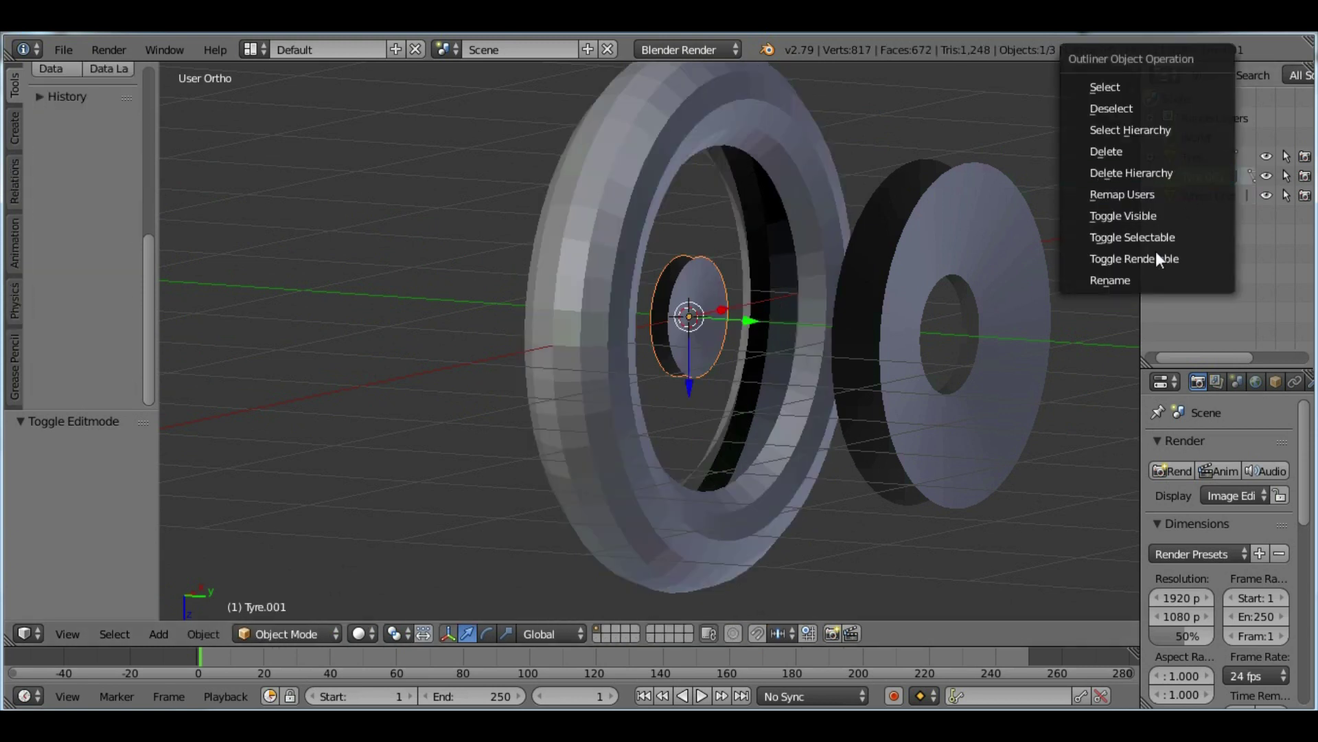
pyautogui.click(1150, 280)
pyautogui.write('Centre')
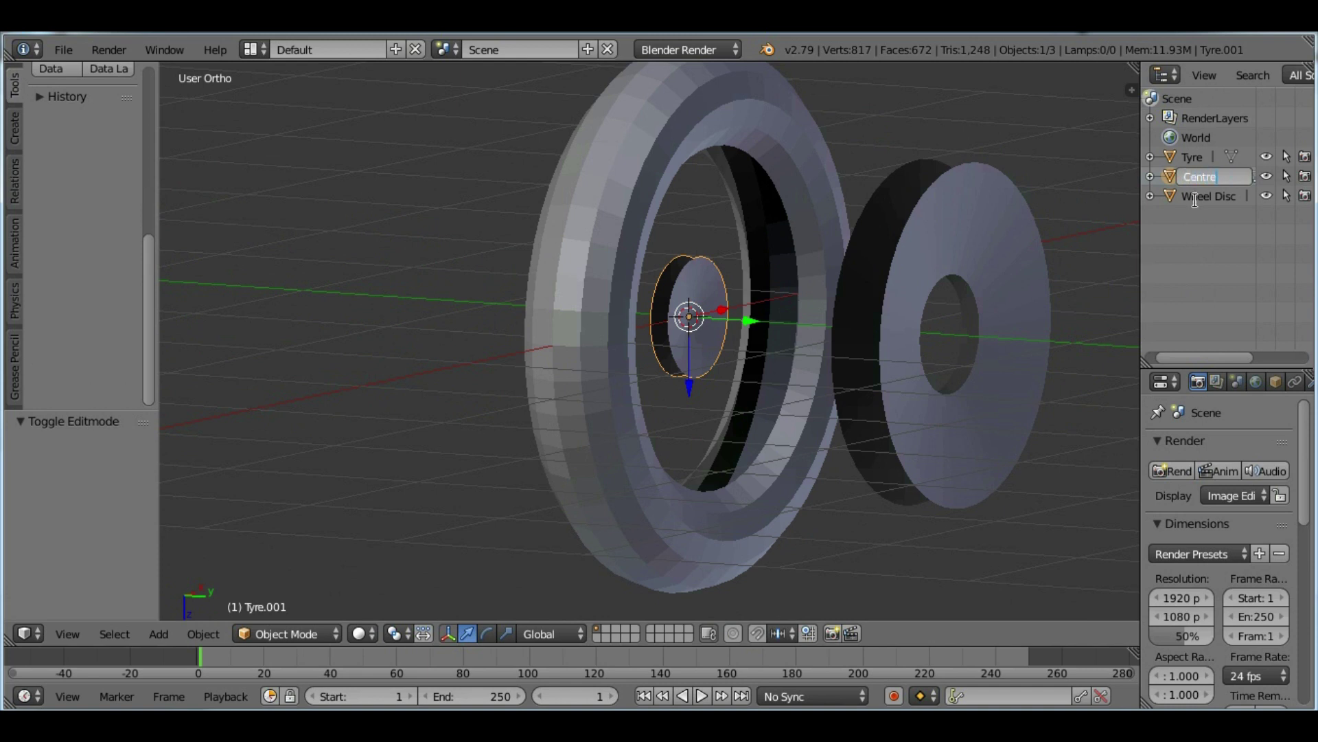
pyautogui.press('Return')
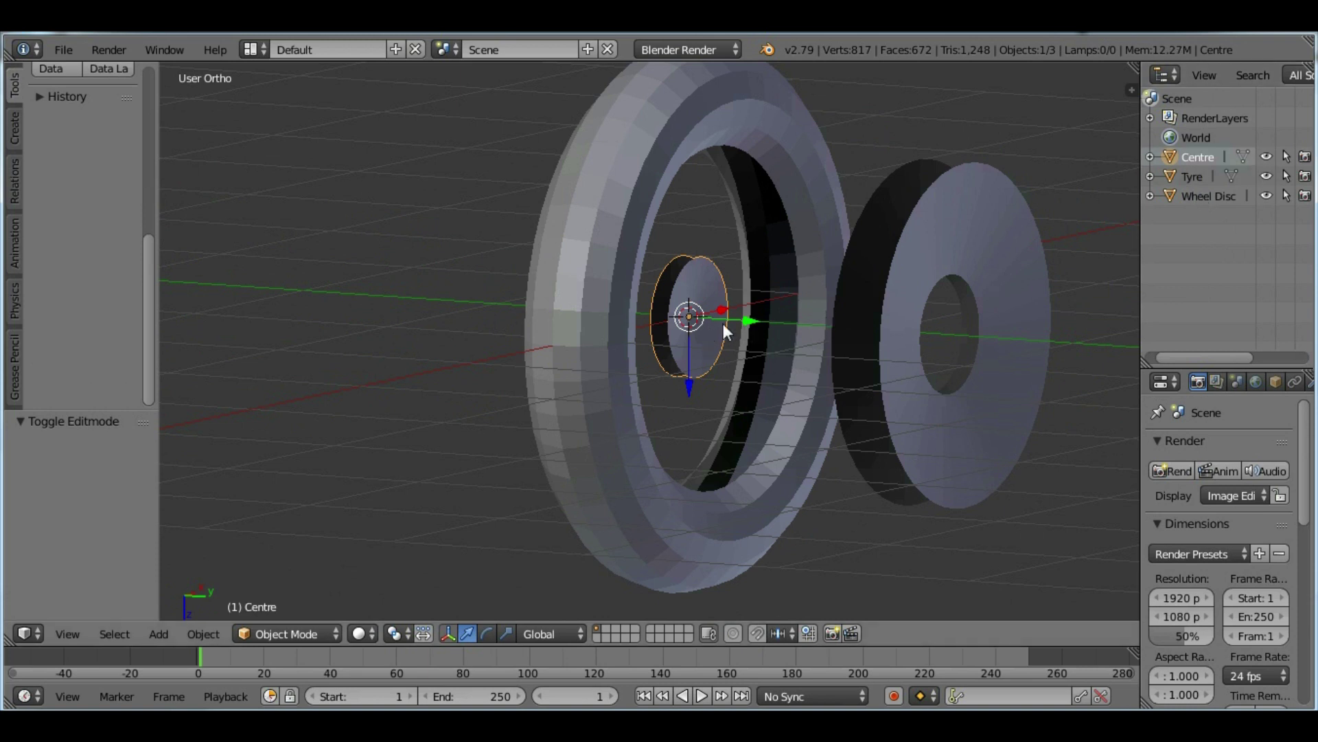
pyautogui.moveTo(750, 320); pyautogui.dragTo(569, 313)
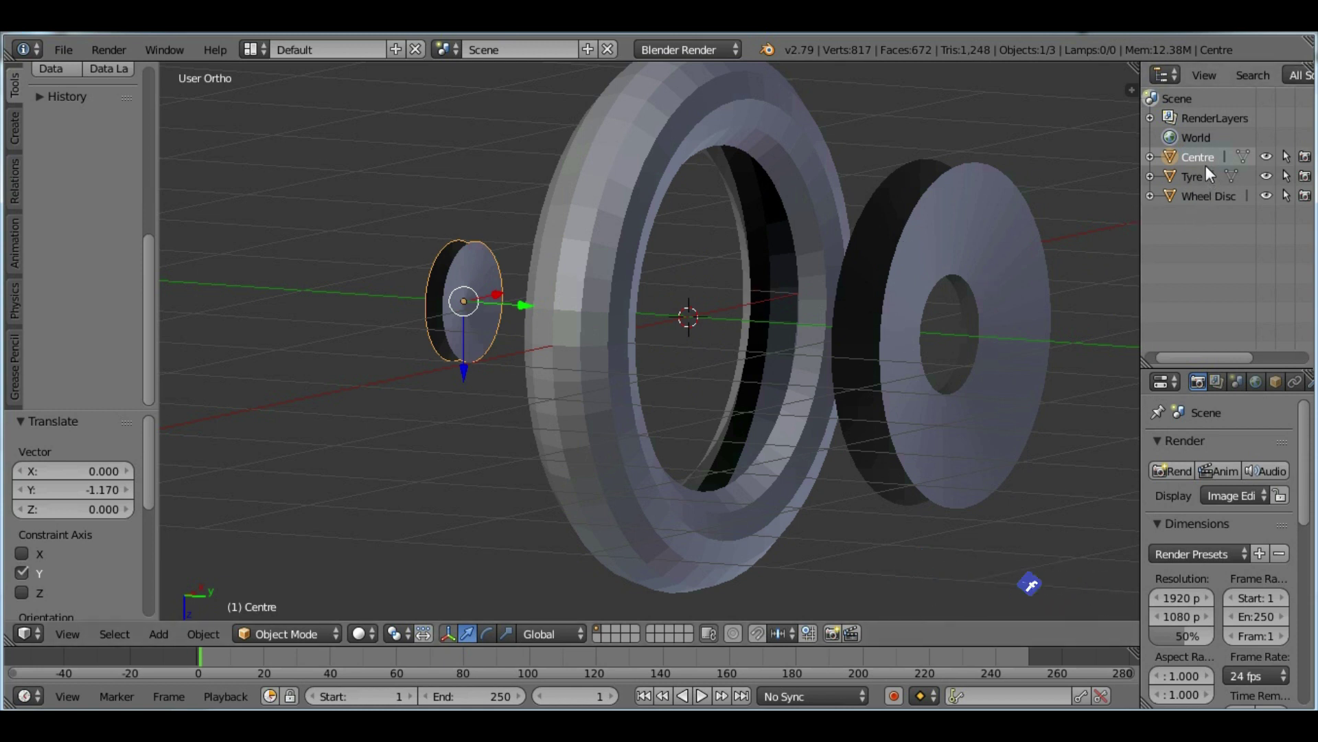
# Parent the Centre to the Wheel Disc using the Object type and expand the Wheel Disc's hierarchy.
pyautogui.keyDown('ctrl'); pyautogui.click(1204, 196); pyautogui.keyUp('ctrl')
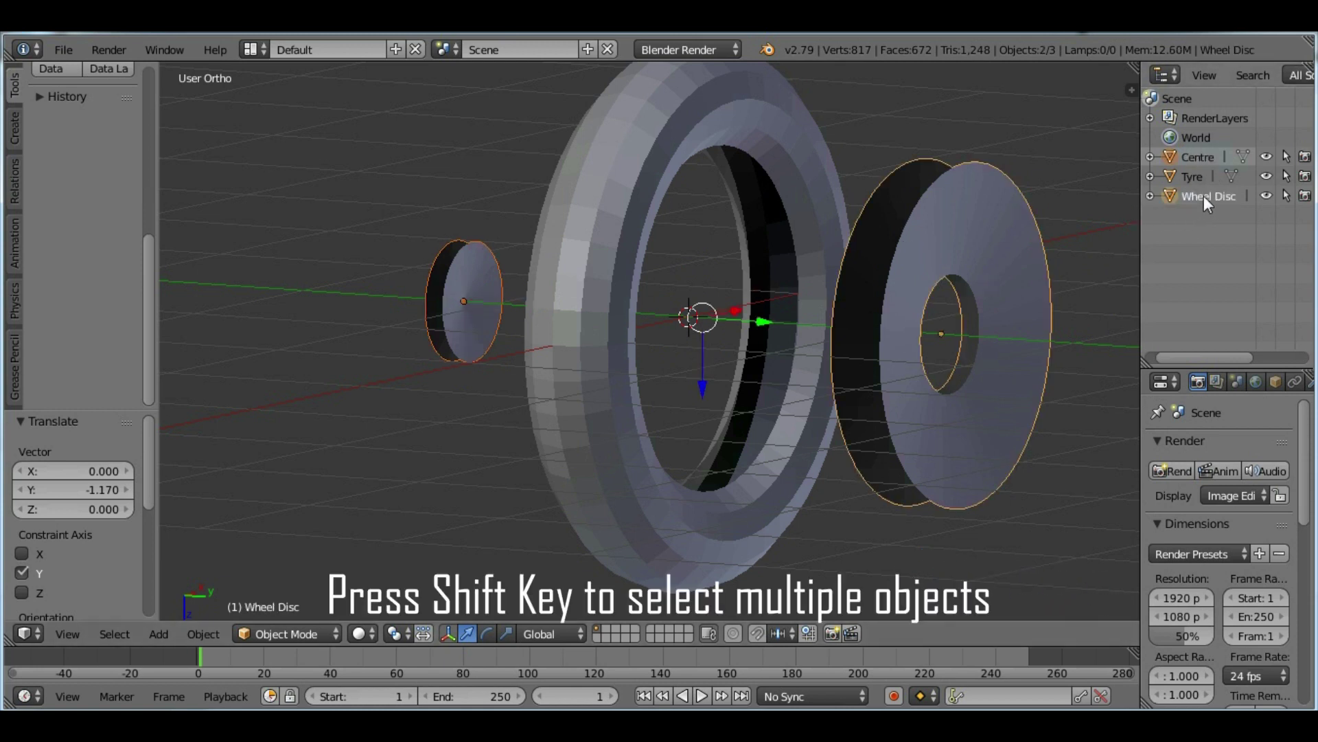
pyautogui.hotkey('ctrl', 'p')
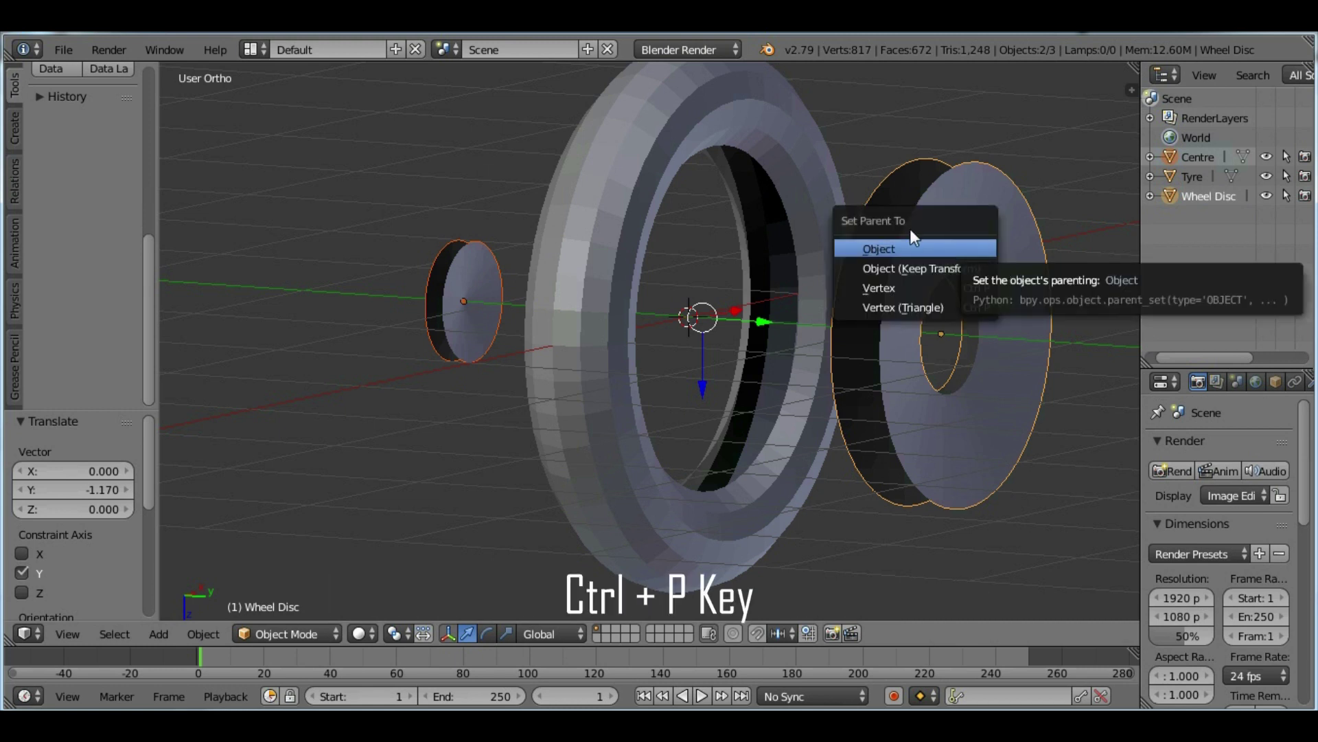
pyautogui.click(909, 249)
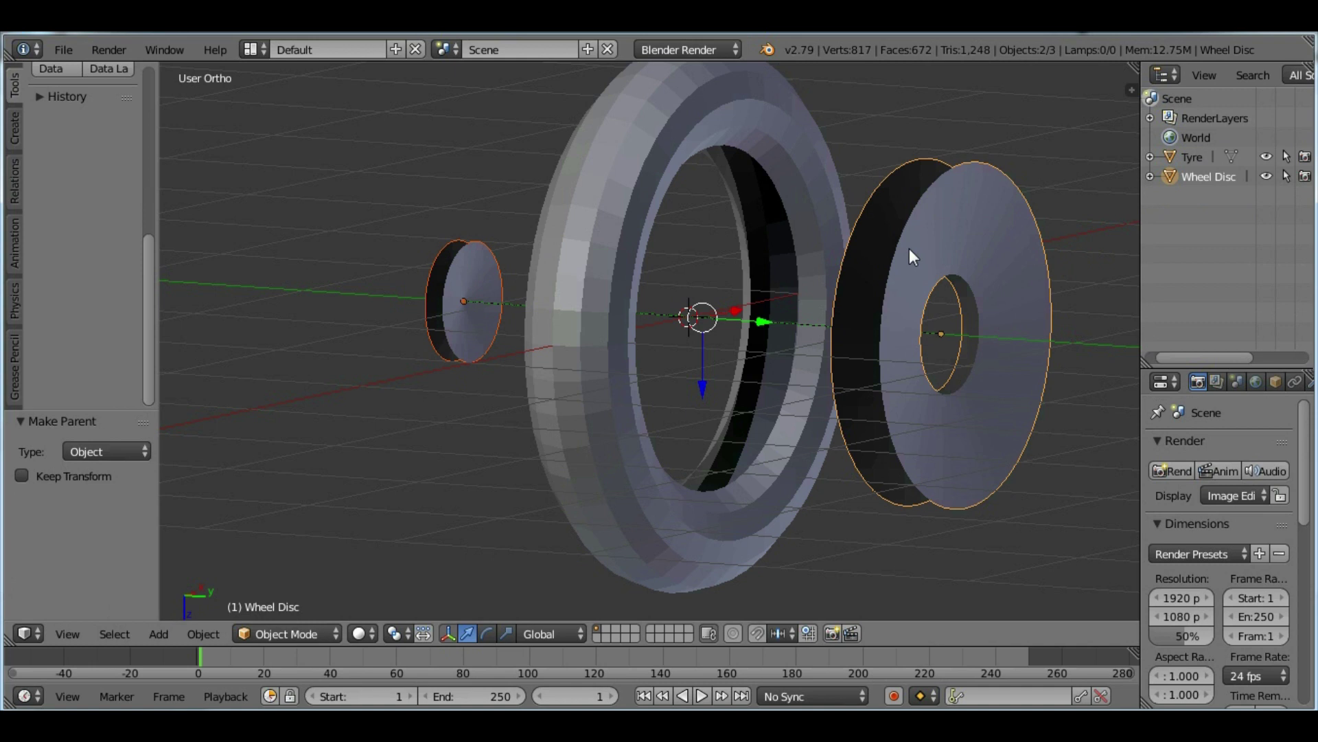
pyautogui.click(1150, 177)
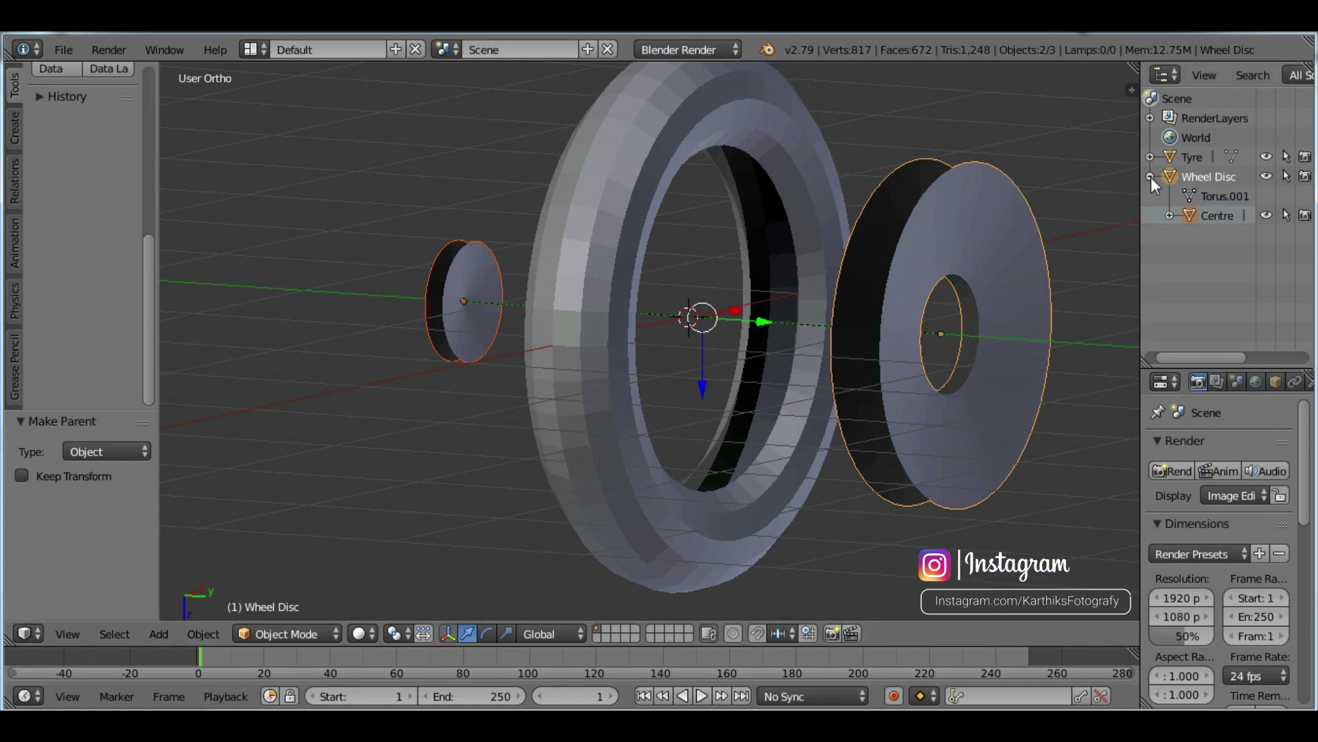
# Move the Wheel Disc together with its child by about -0.161 along the Y axis and deselect everything.
pyautogui.click(1201, 175)
pyautogui.press('g')
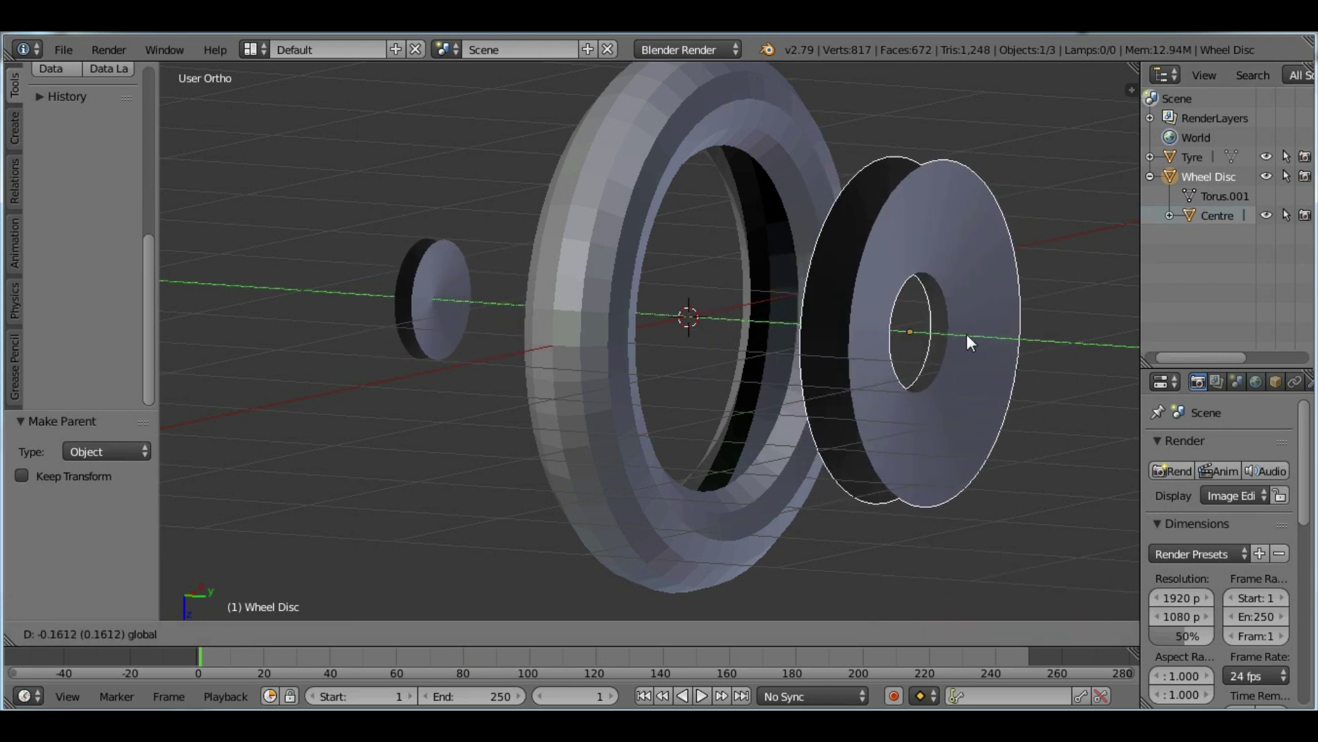
pyautogui.click(967, 334)
pyautogui.press('a')
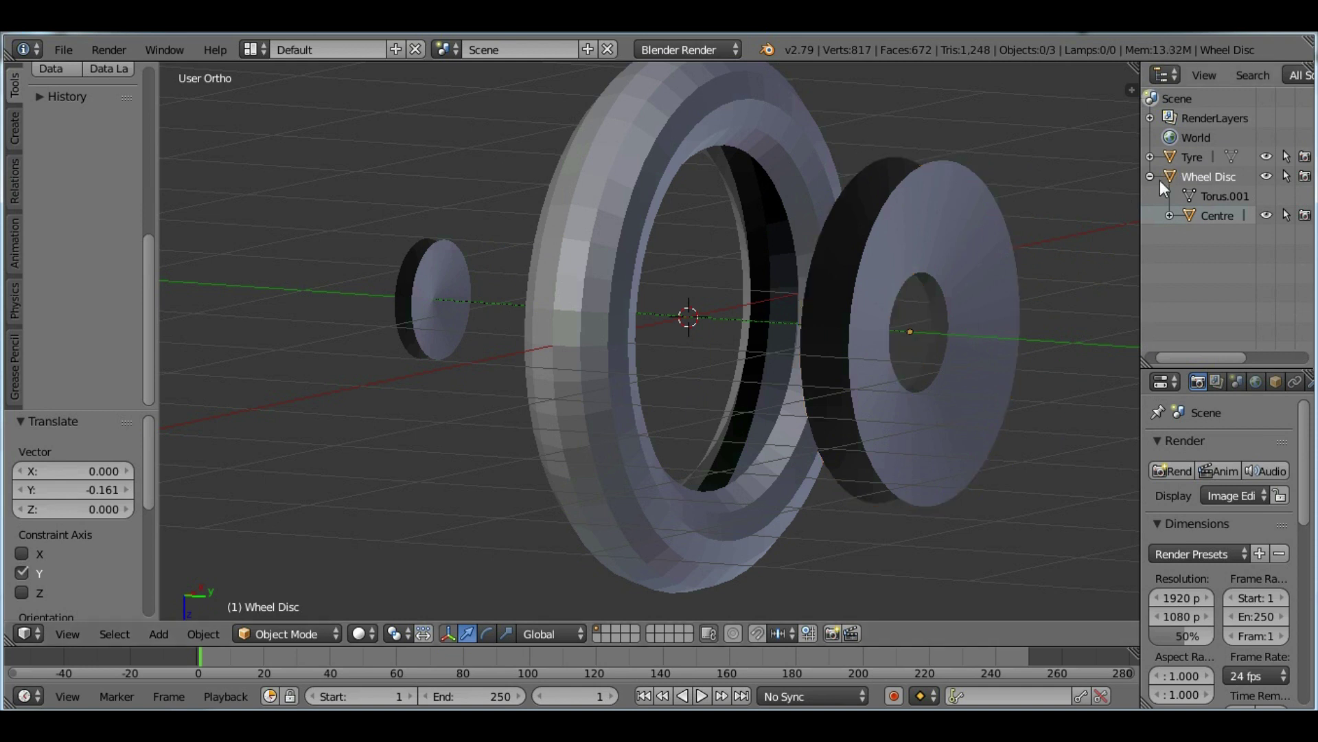
# Parent the Wheel Disc to the Tyre using the Object type, and move the Tyre by about -0.277 along the Y axis.
pyautogui.click(1210, 177)
pyautogui.keyDown('shift'); pyautogui.click(1190, 158); pyautogui.keyUp('shift')
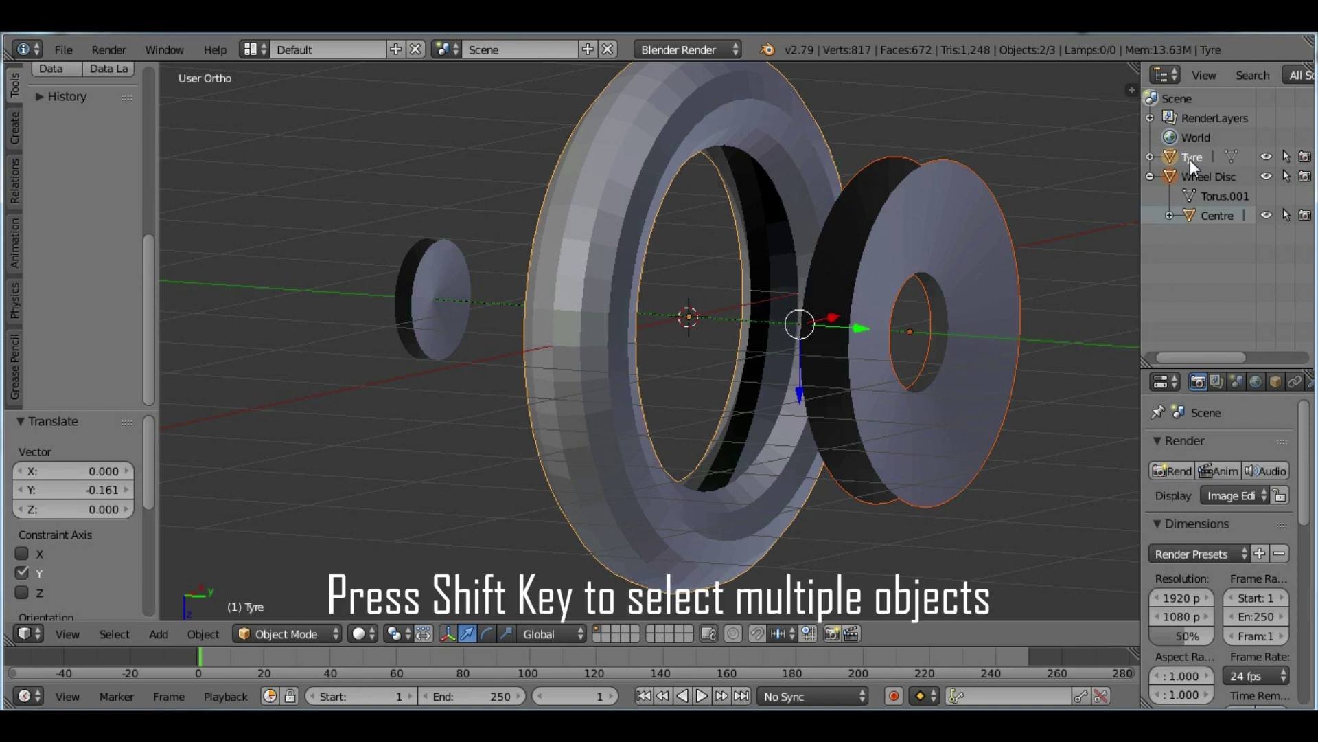
pyautogui.hotkey('ctrl', 'p')
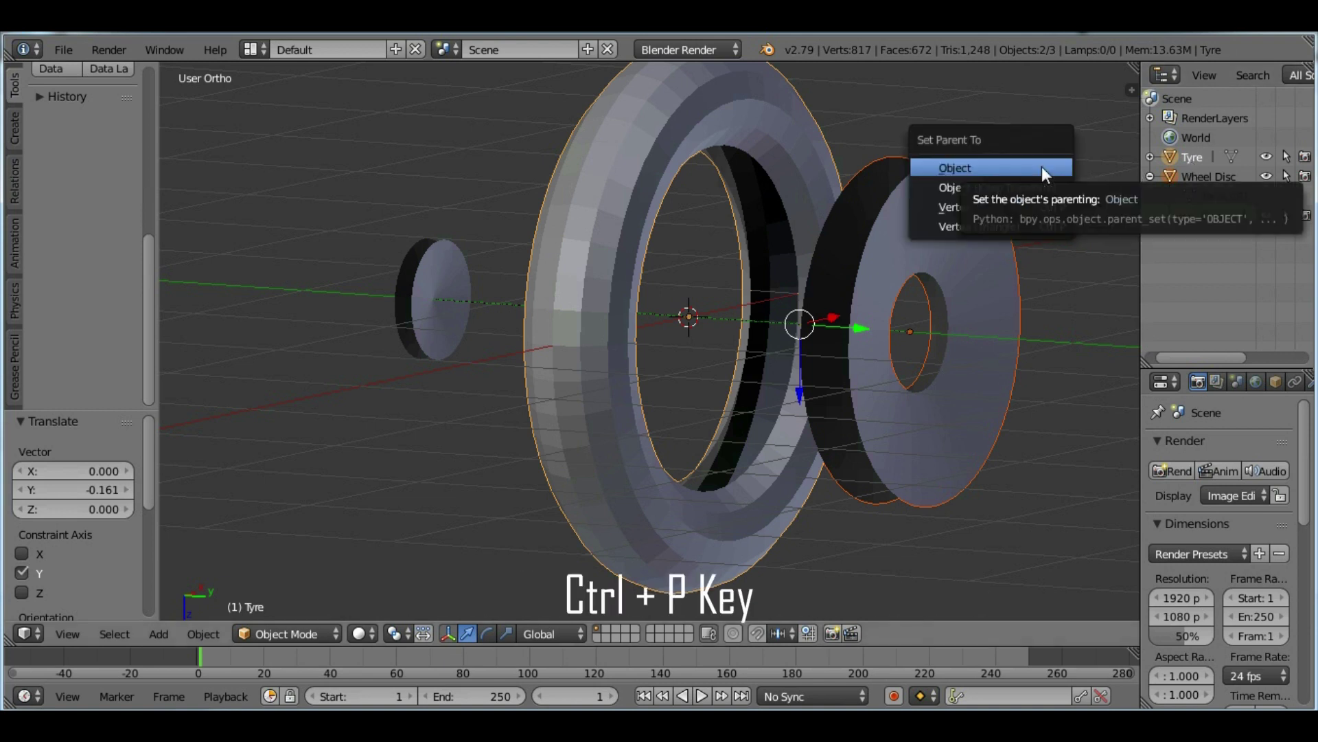
pyautogui.click(1039, 168)
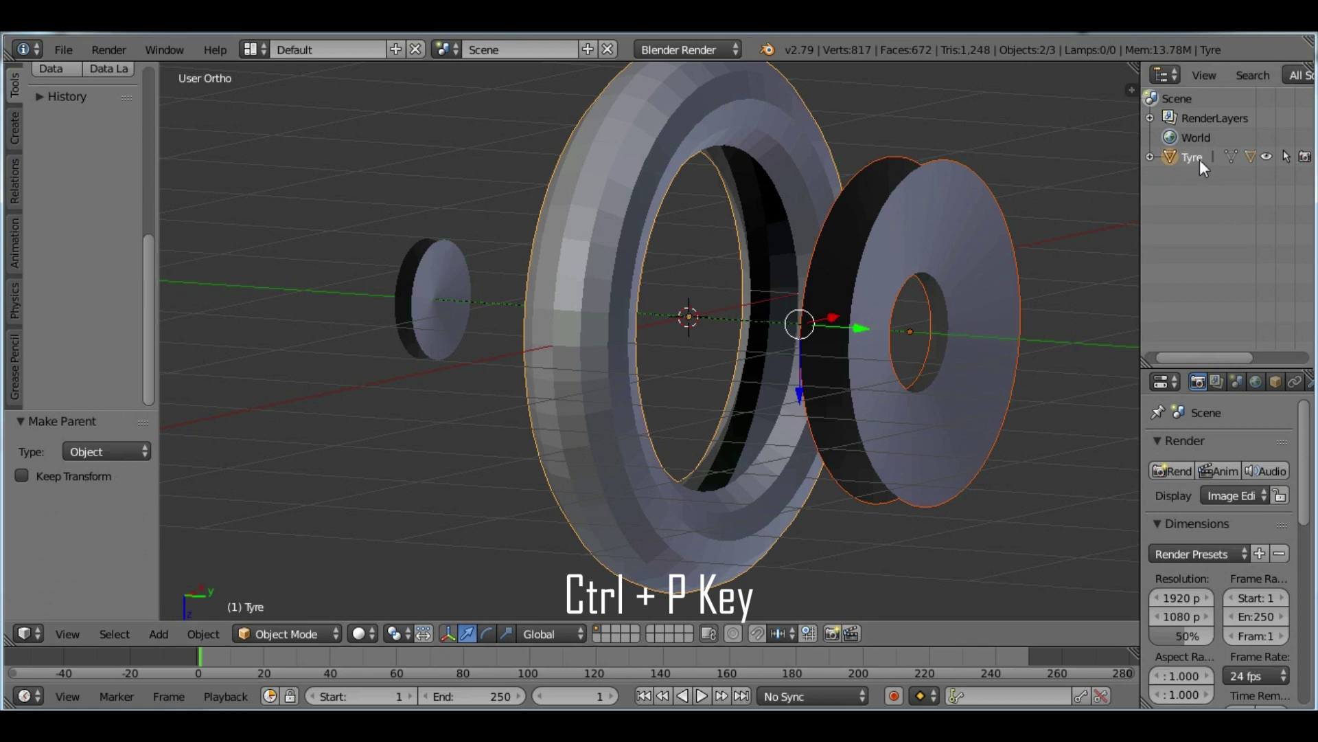
pyautogui.click(1151, 158)
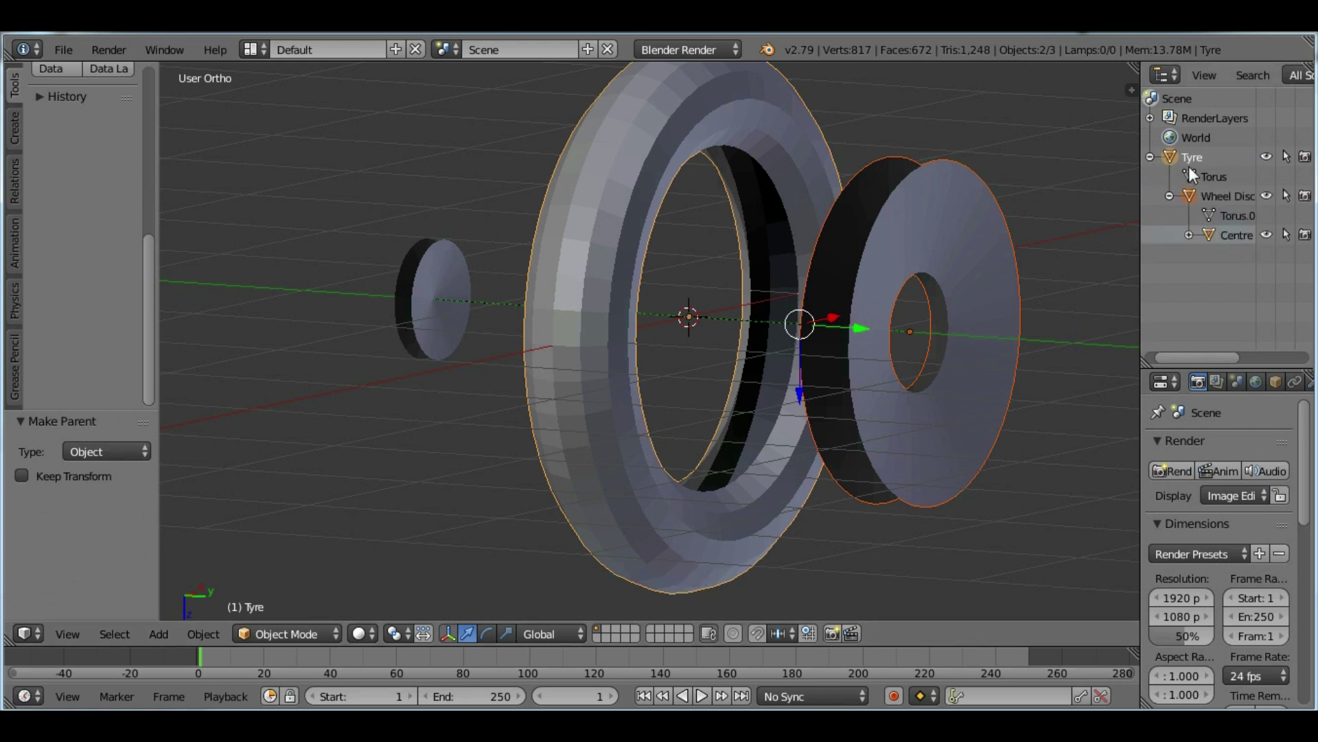
pyautogui.click(1188, 172)
pyautogui.moveTo(757, 320); pyautogui.dragTo(694, 318)
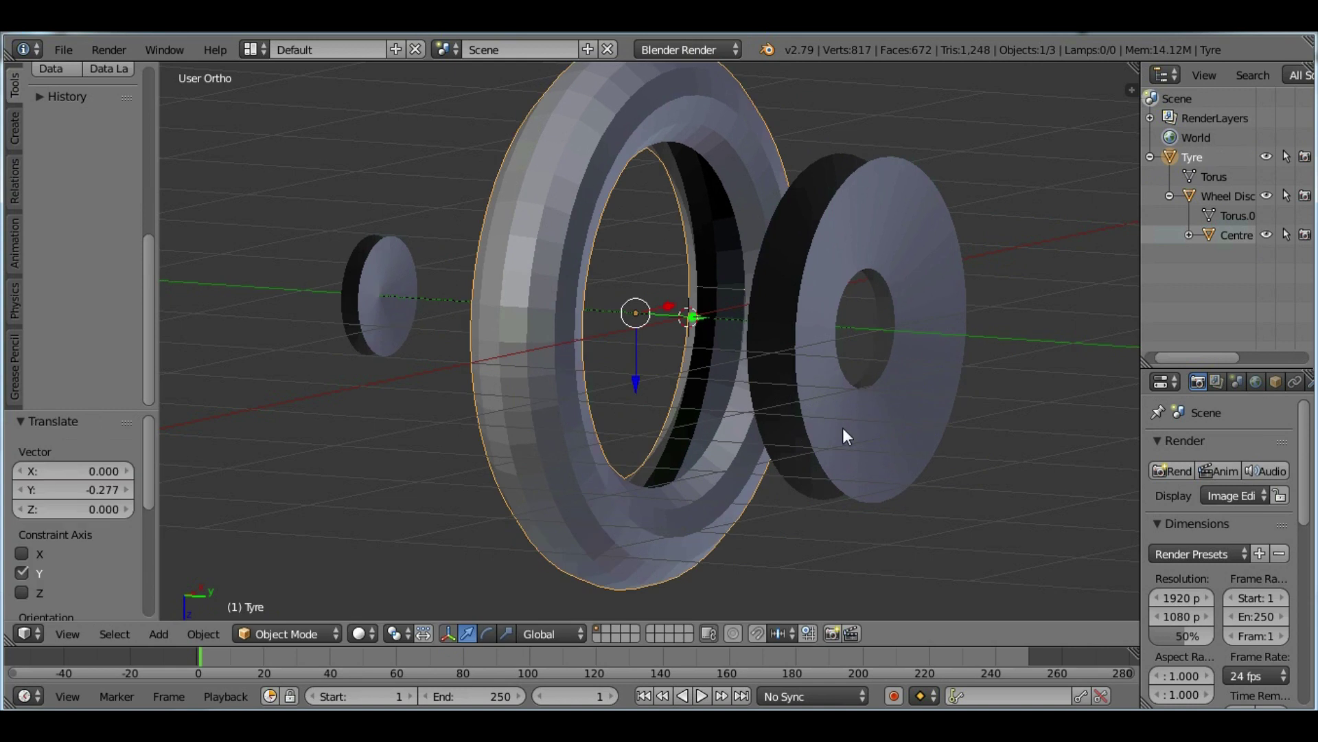
# In the left view, move the Centre back into the tyre by about 1.331 along the Y axis.
pyautogui.click(80, 636)
pyautogui.click(121, 510)
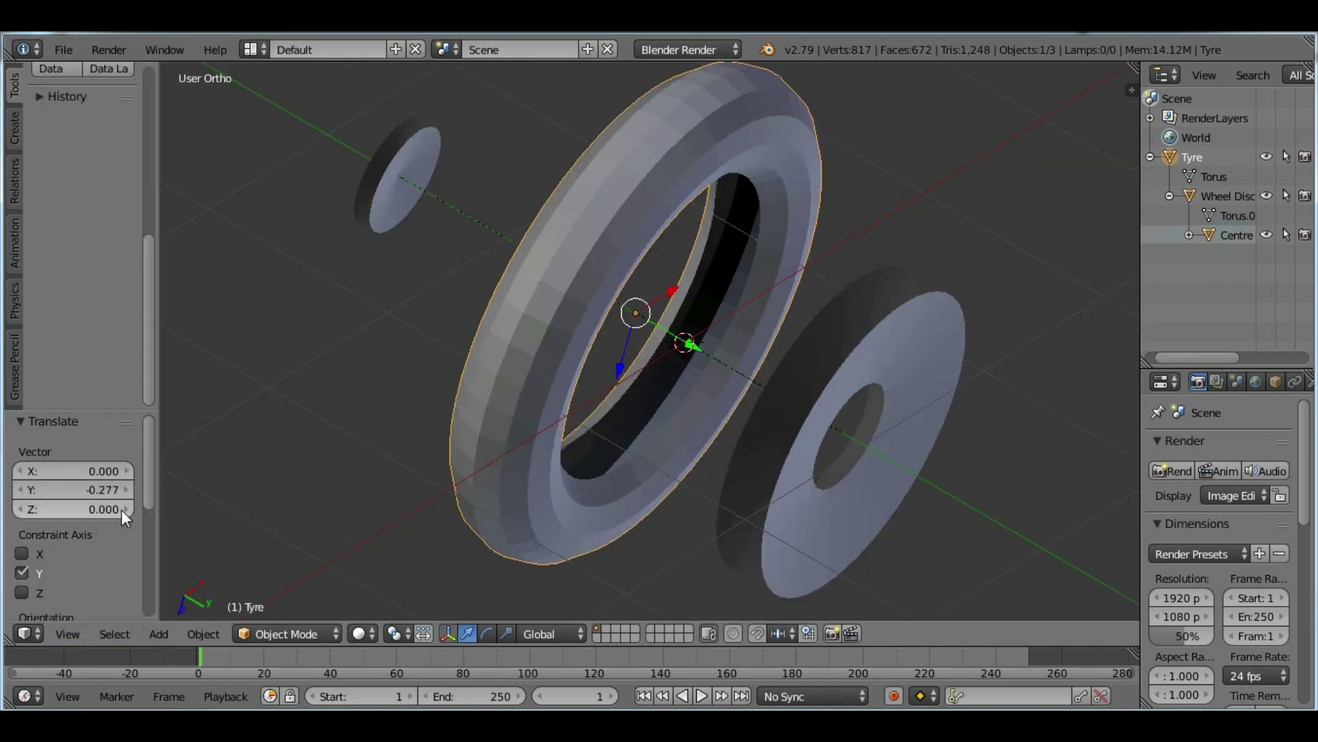
pyautogui.scroll(-1, 534, 327)
pyautogui.click(67, 633)
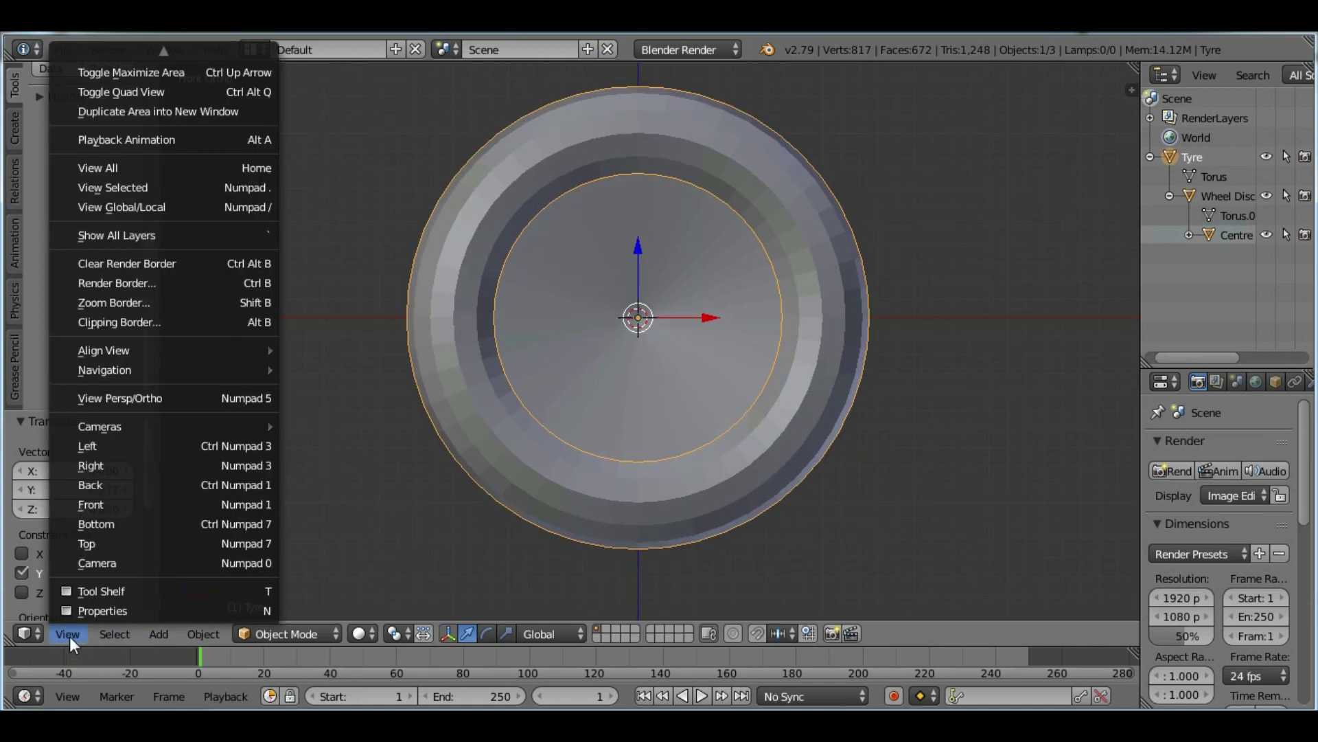
pyautogui.click(107, 450)
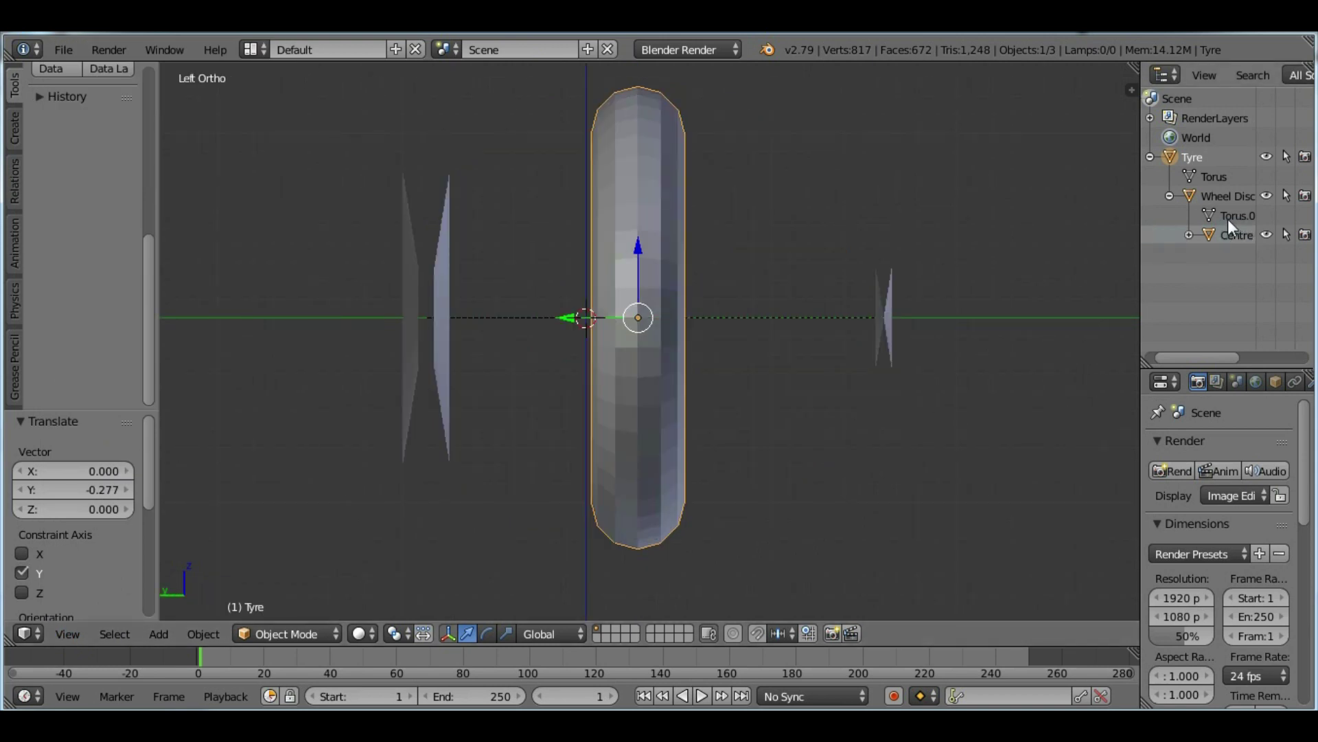
pyautogui.click(1224, 199)
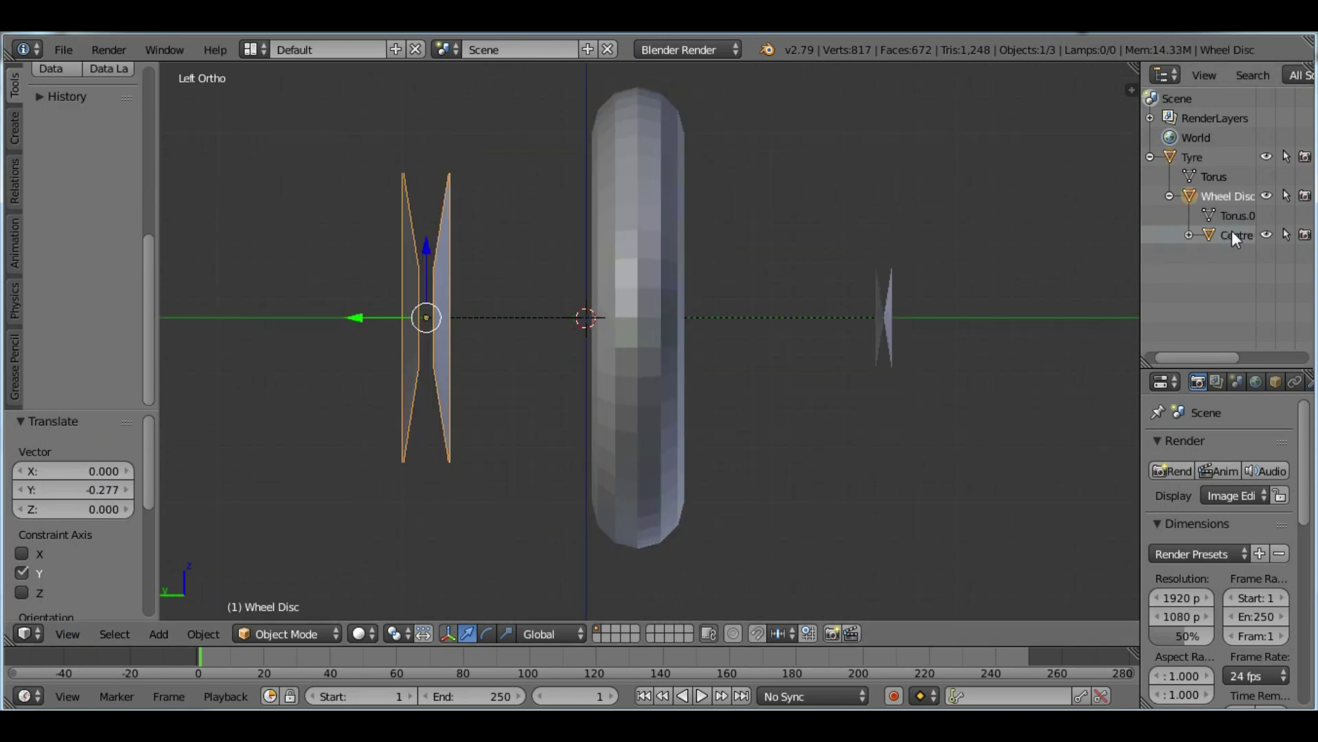
pyautogui.click(1231, 233)
pyautogui.moveTo(846, 314); pyautogui.dragTo(600, 312)
# Move the Wheel Disc about -1.141 and the Centre about 1.135 along the Y axis so both sit inside the tyre.
pyautogui.click(1233, 197)
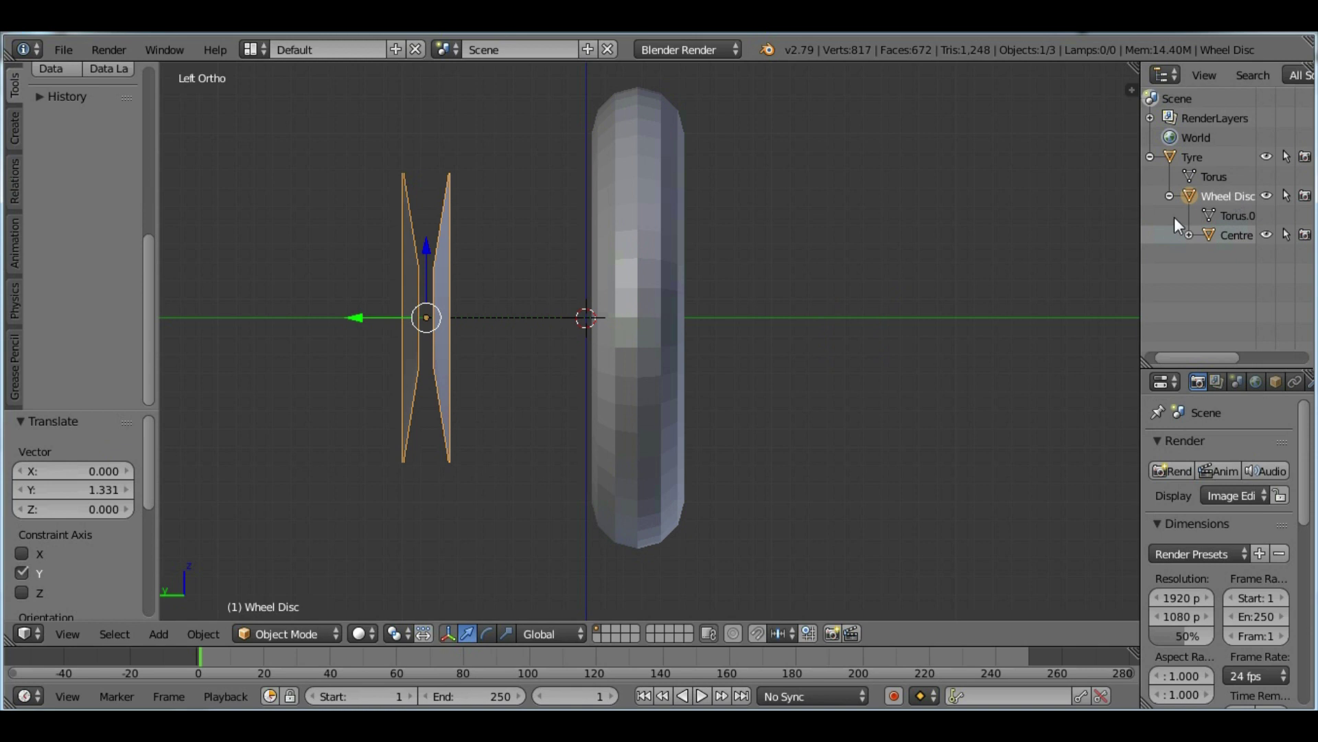
pyautogui.moveTo(390, 315); pyautogui.dragTo(601, 356)
pyautogui.click(1236, 235)
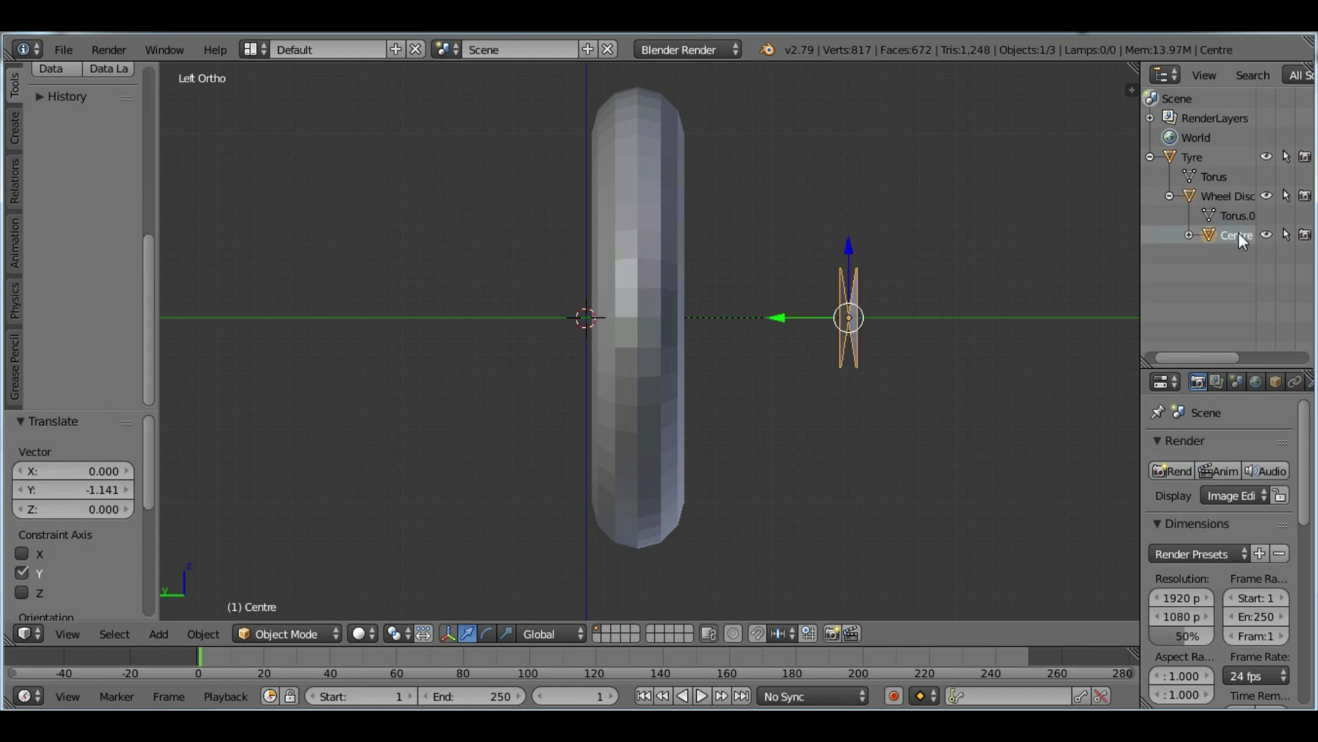
pyautogui.moveTo(809, 319); pyautogui.dragTo(598, 319)
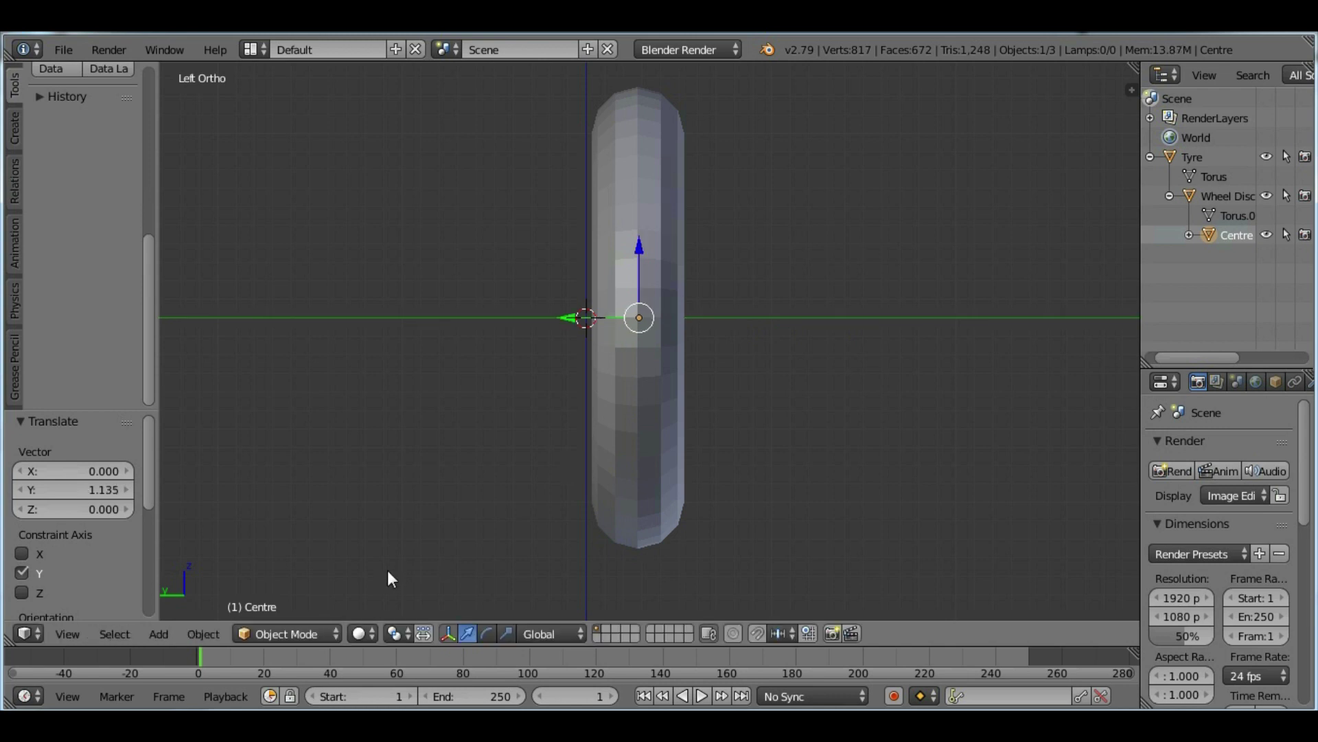
pyautogui.moveTo(938, 267); pyautogui.dragTo(739, 270, button='middle')
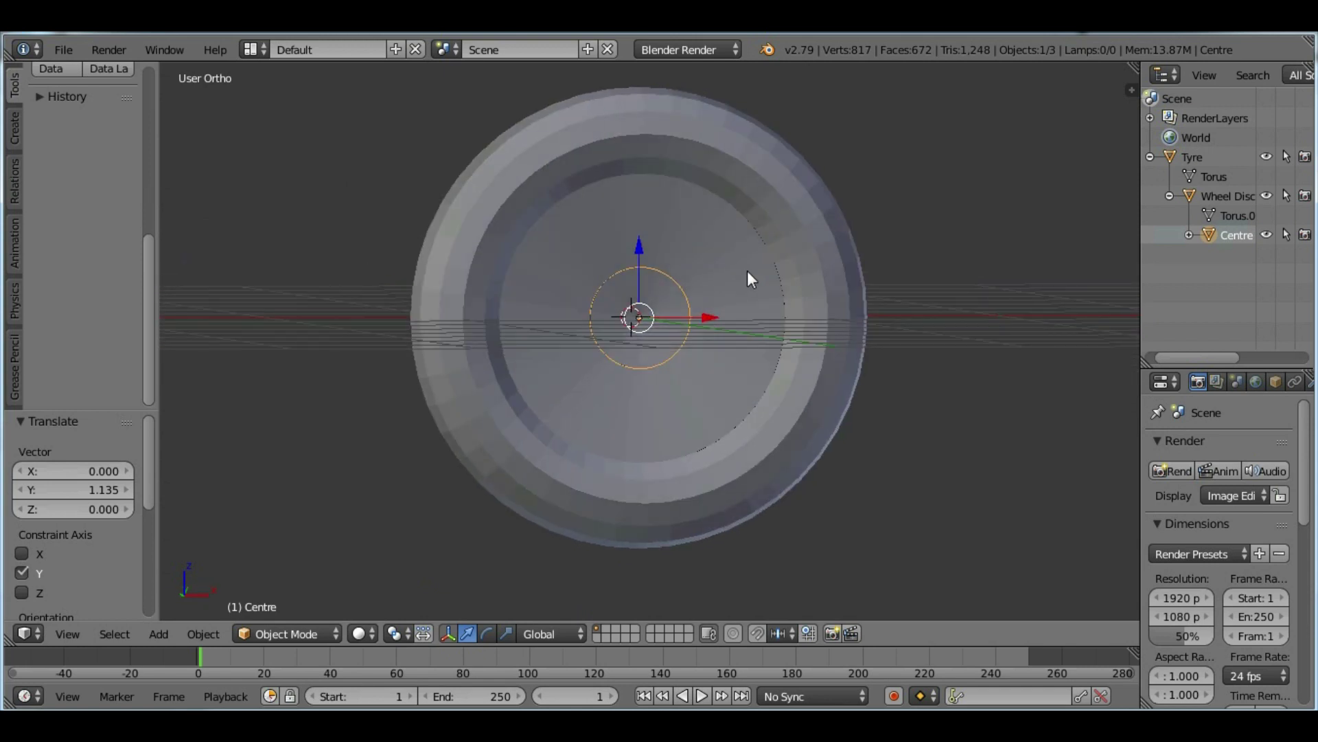
pyautogui.click(1150, 156)
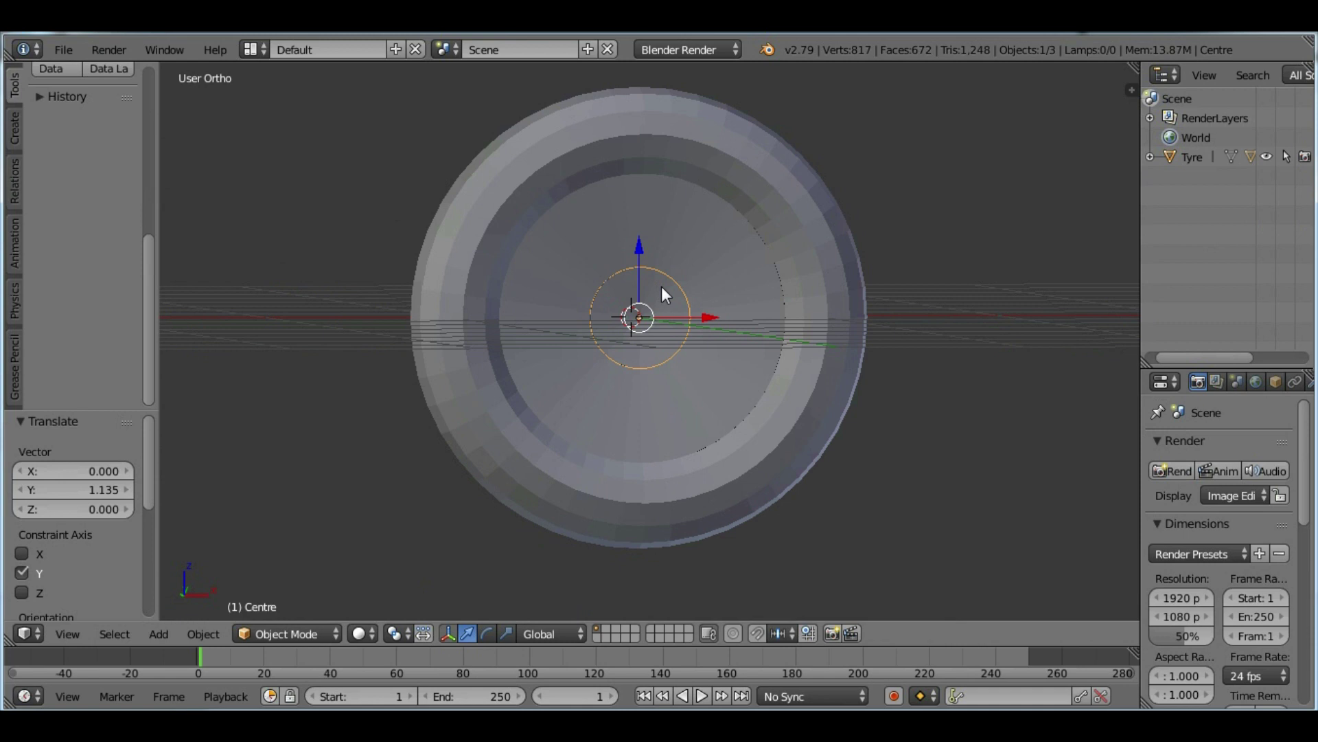
# Add a mesh cylinder and scale it uniformly by about 0.321.
pyautogui.hotkey('shift', 'a')
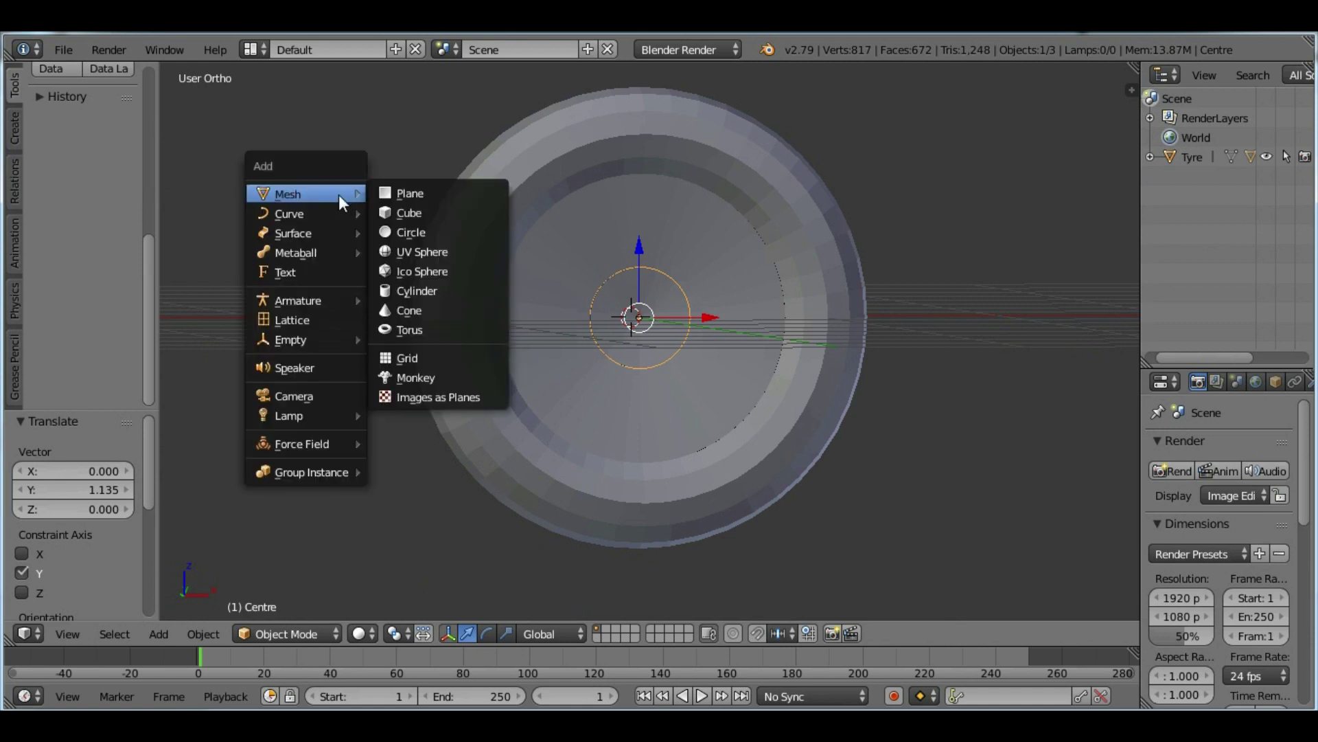
pyautogui.click(427, 296)
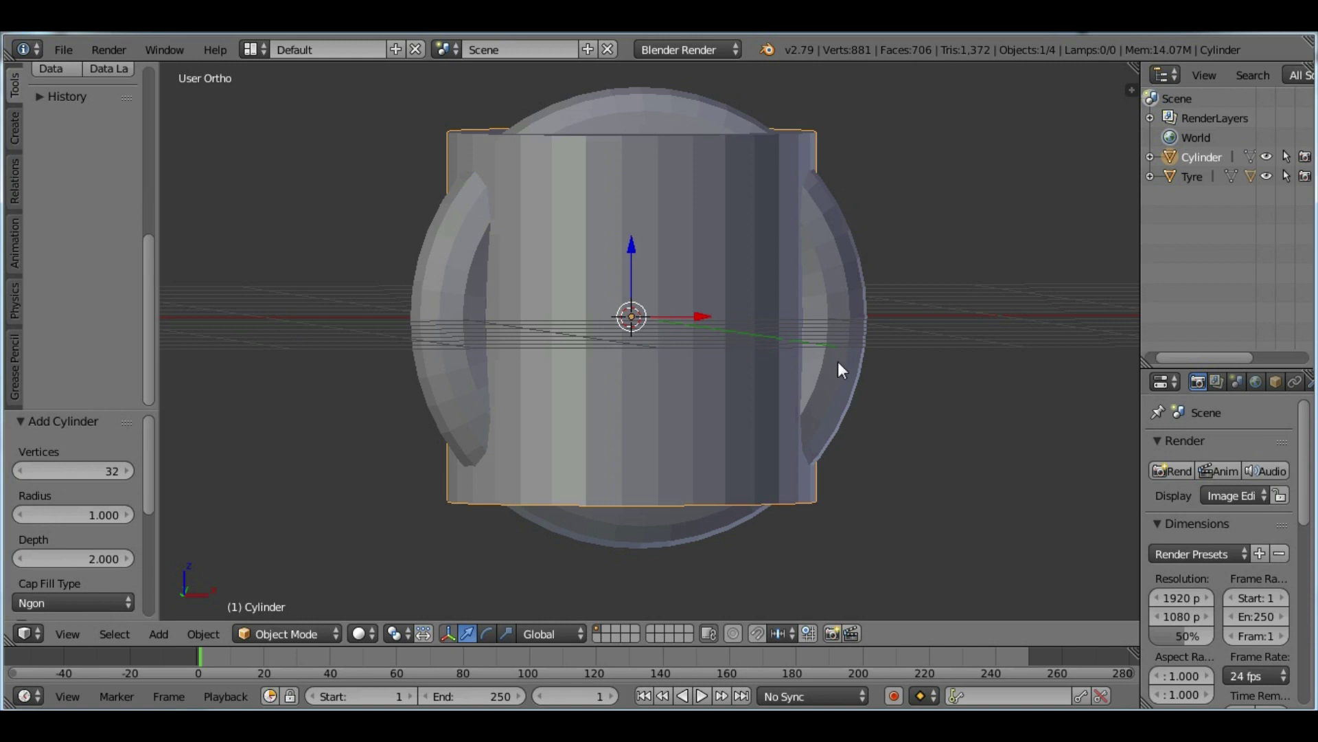
pyautogui.press('s')
pyautogui.click(698, 341)
# In the left view, move the cylinder along the Y axis until it stands clear in front of the tyre.
pyautogui.click(81, 636)
pyautogui.click(130, 447)
pyautogui.press('g')
pyautogui.press('y')
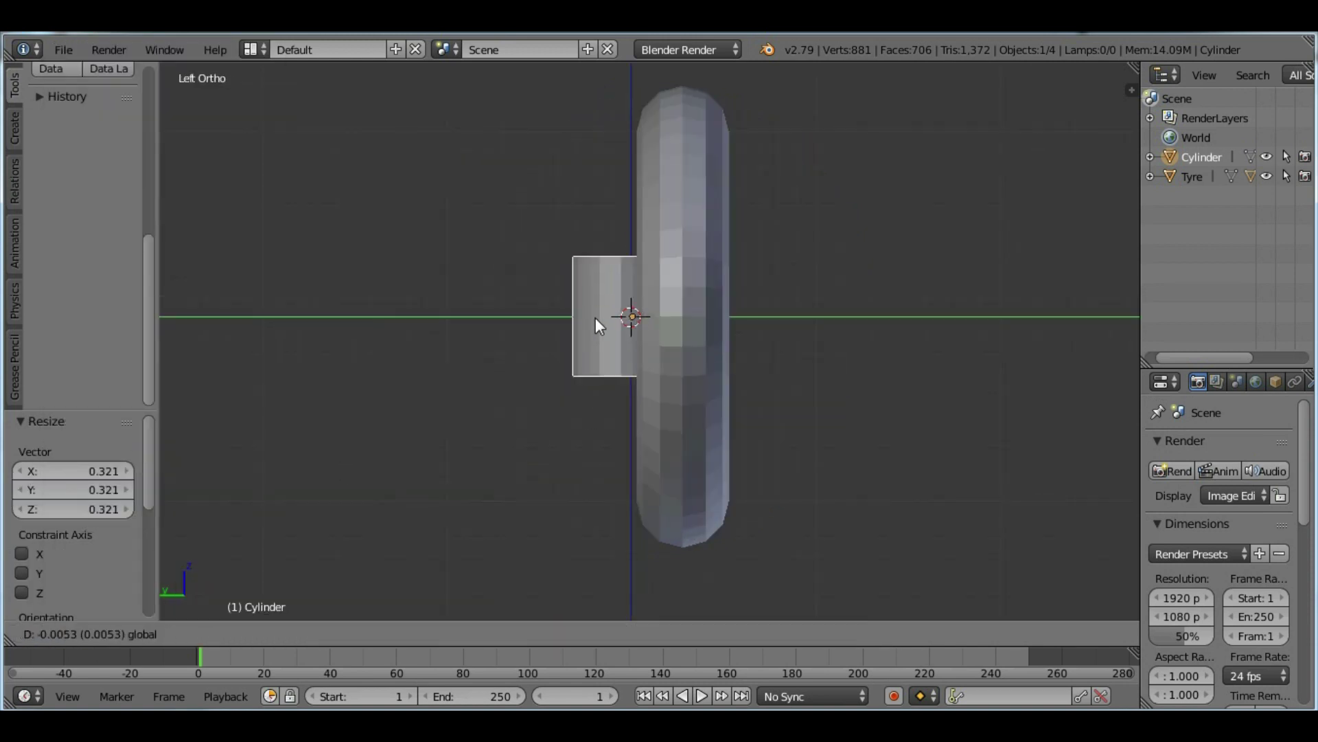
pyautogui.click(795, 333)
# Scale the cylinder by about 0.442 along the Y axis and, in the front view, by about 0.519 along the X axis.
pyautogui.press('s')
pyautogui.press('y')
pyautogui.click(889, 335)
pyautogui.click(67, 634)
pyautogui.click(125, 503)
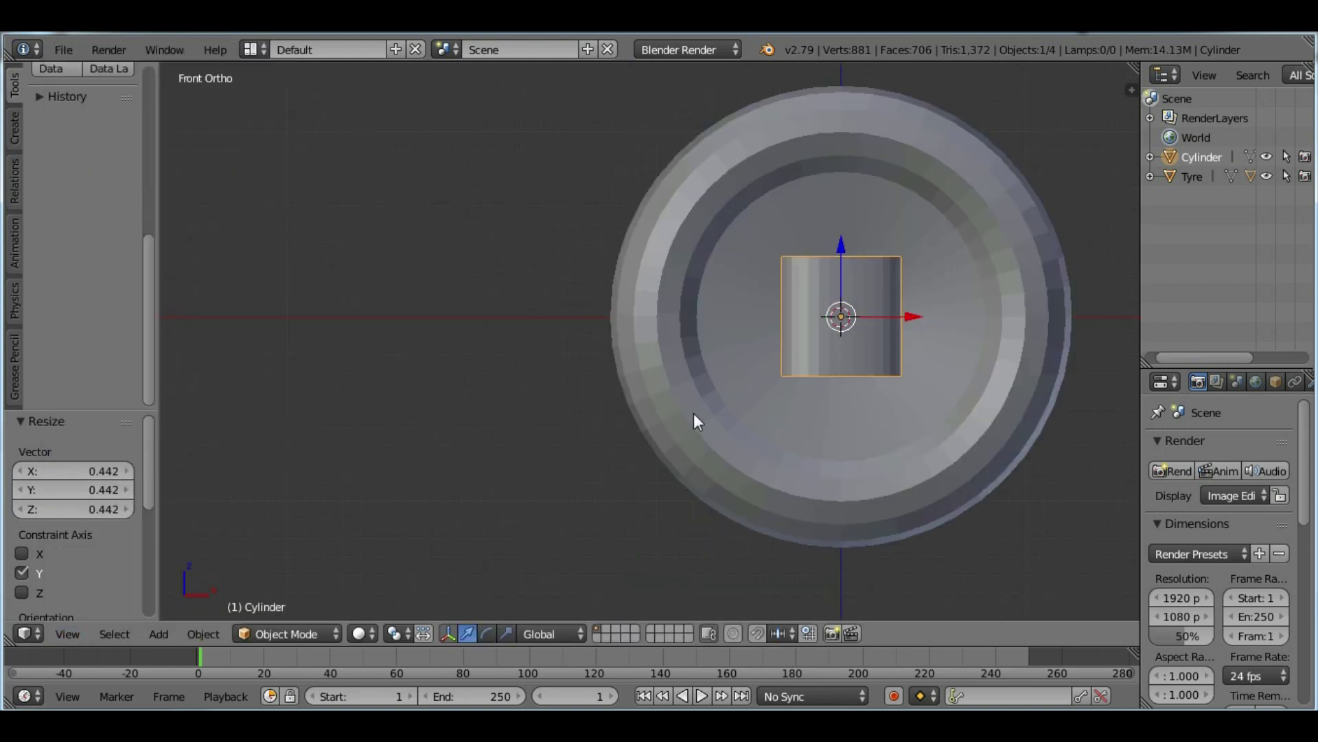
pyautogui.press('s')
pyautogui.press('x')
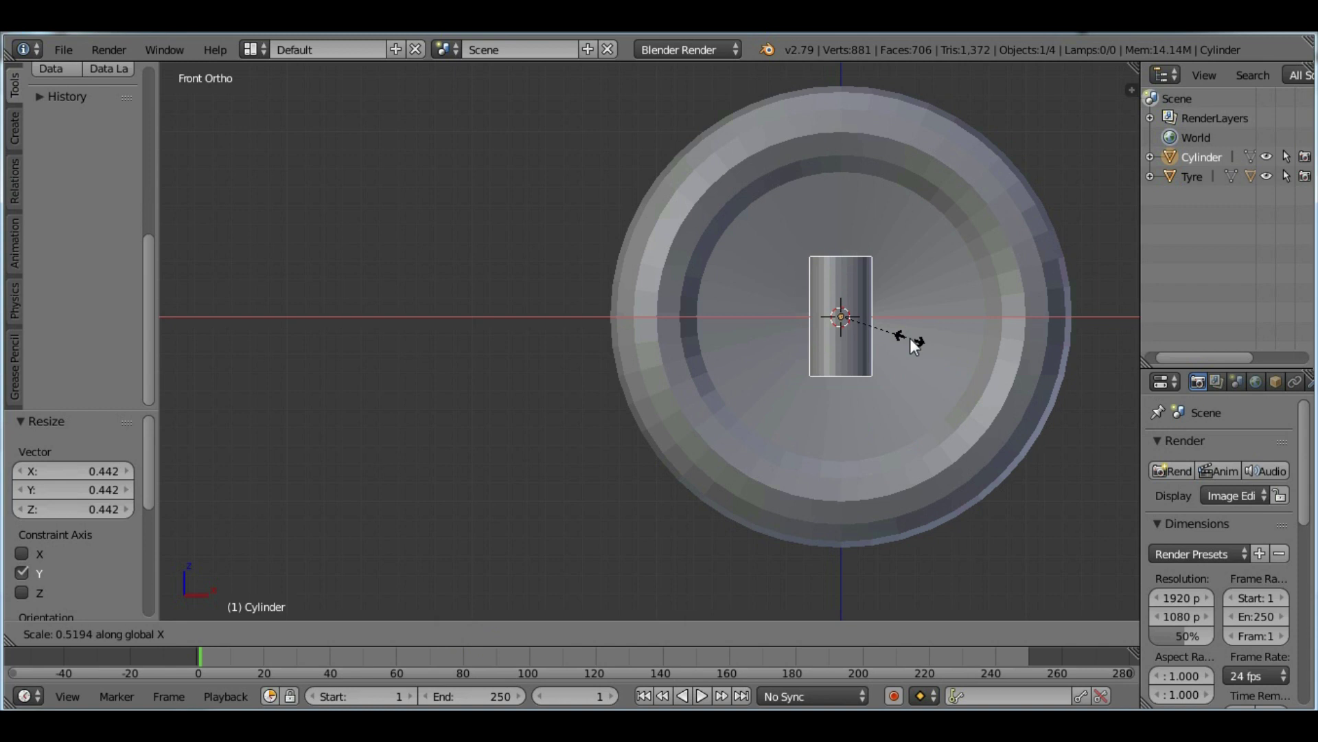
pyautogui.click(907, 341)
# In the left view, rotate the cylinder 90° about the X axis so it lies along the wheel's axis.
pyautogui.click(67, 634)
pyautogui.click(146, 451)
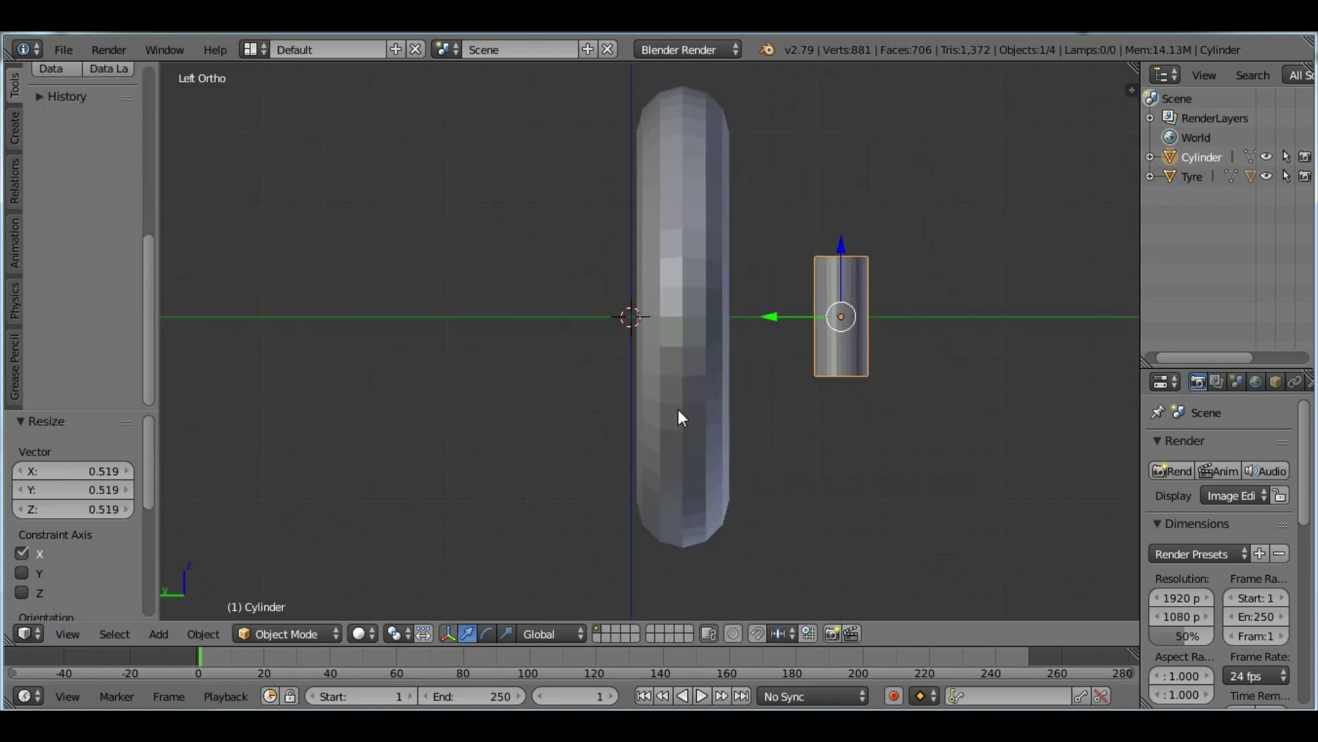
pyautogui.write('rx90')
pyautogui.press('Return')
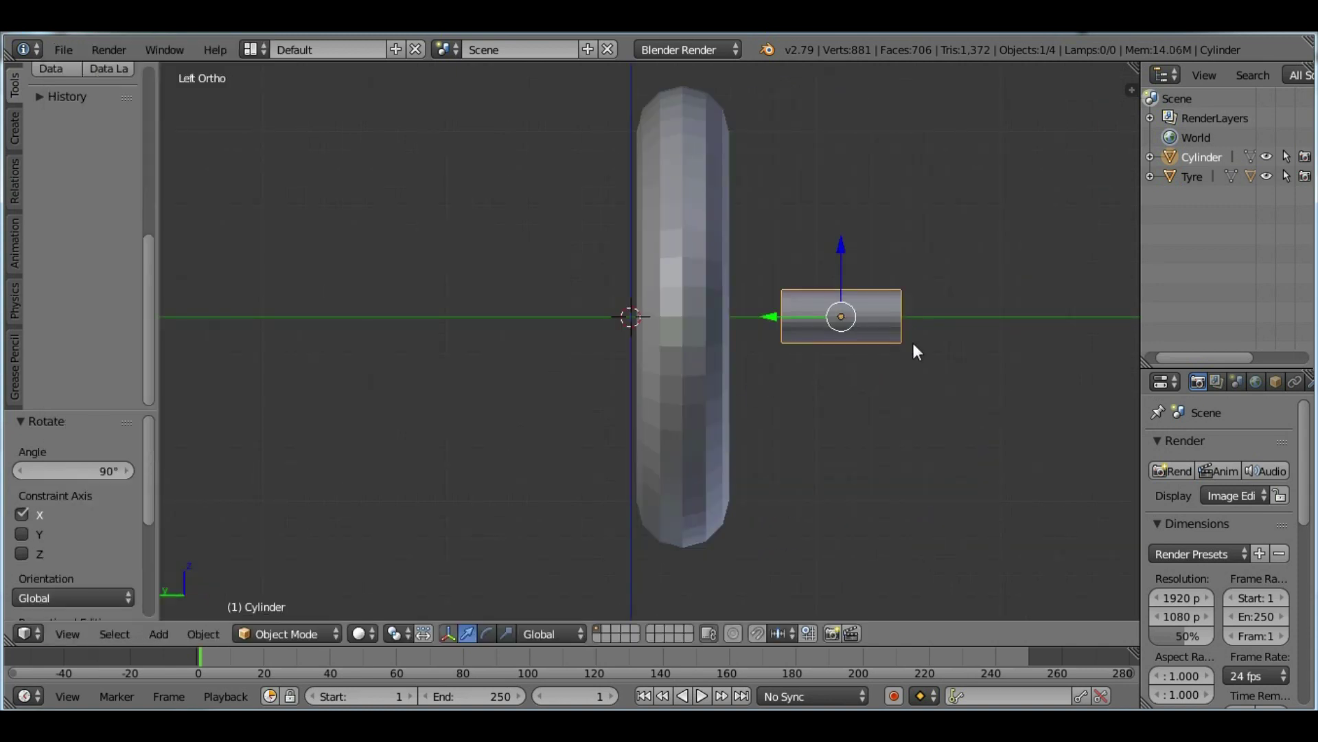
# Move the cylinder up by about 0.544 along Z and about 0.866 along Y so it passes through the upper part of the wheel.
pyautogui.press('g')
pyautogui.press('z')
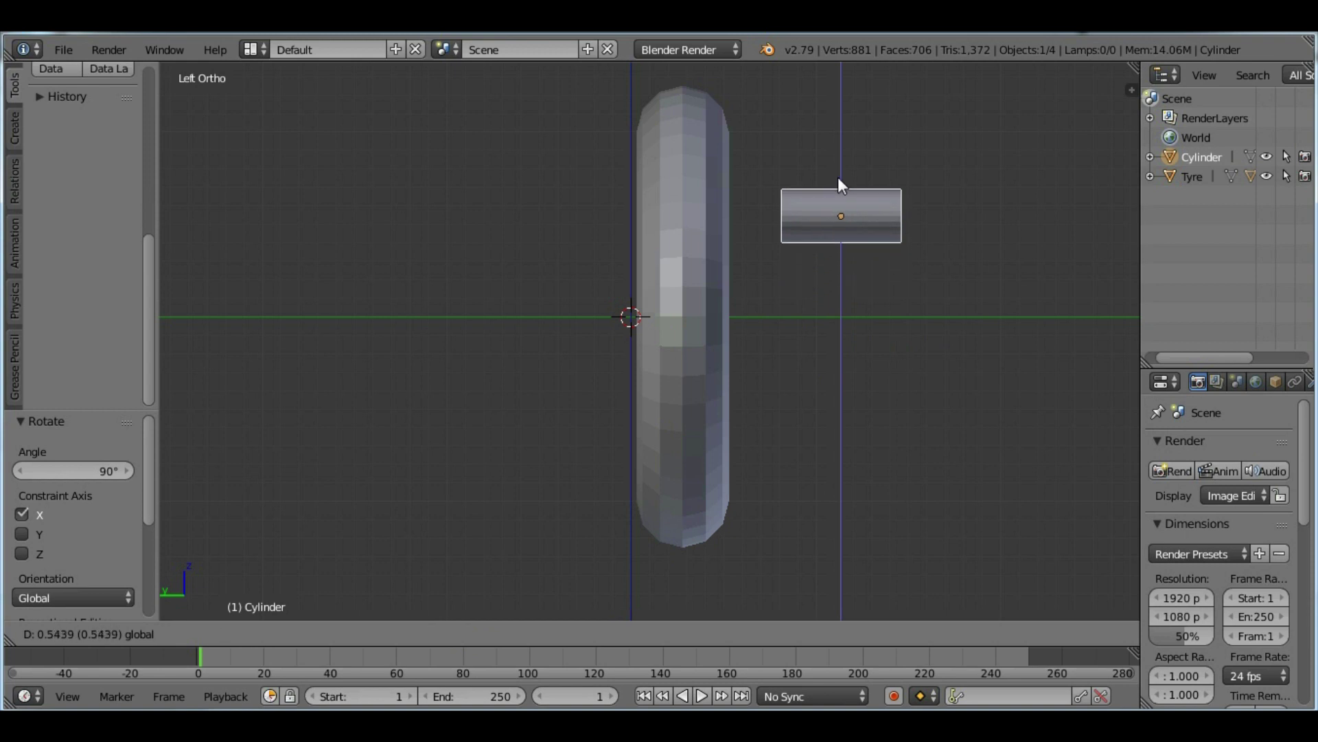
pyautogui.click(839, 180)
pyautogui.press('g')
pyautogui.press('y')
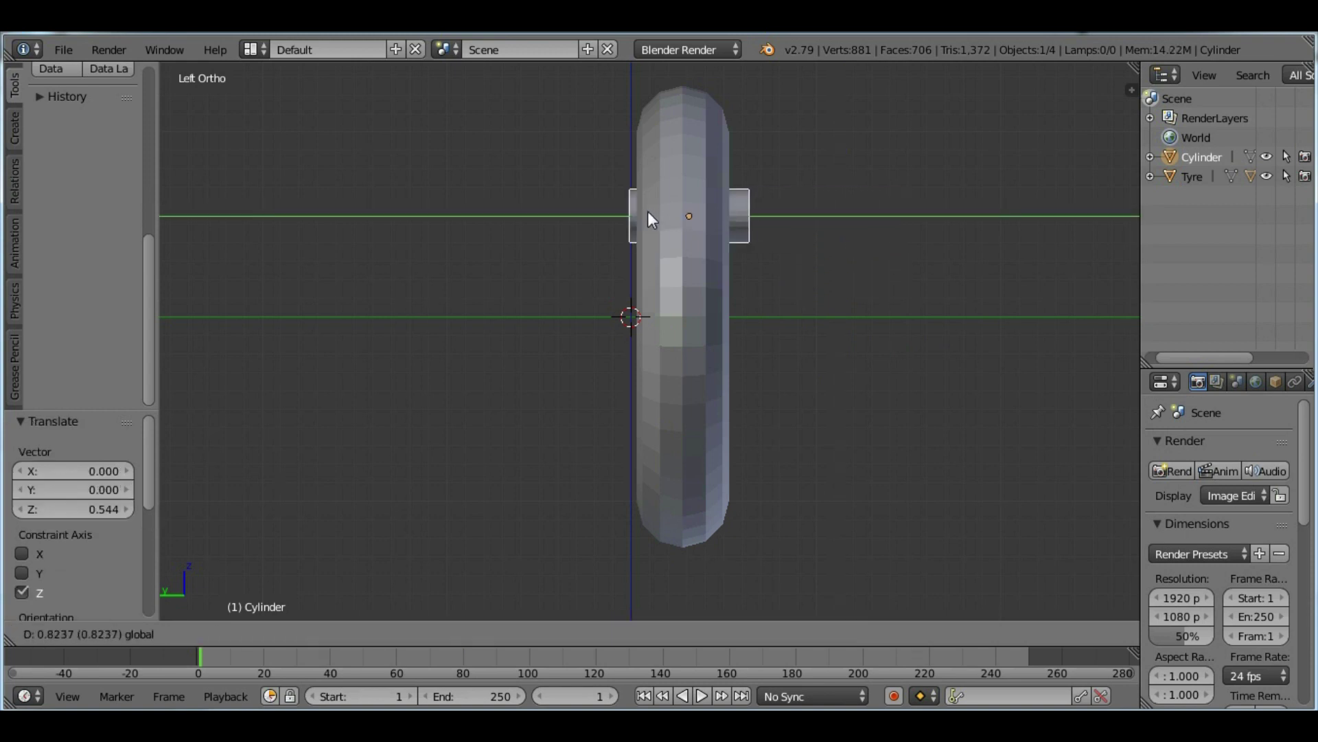
pyautogui.click(648, 208)
pyautogui.moveTo(648, 209); pyautogui.dragTo(633, 249, button='middle')
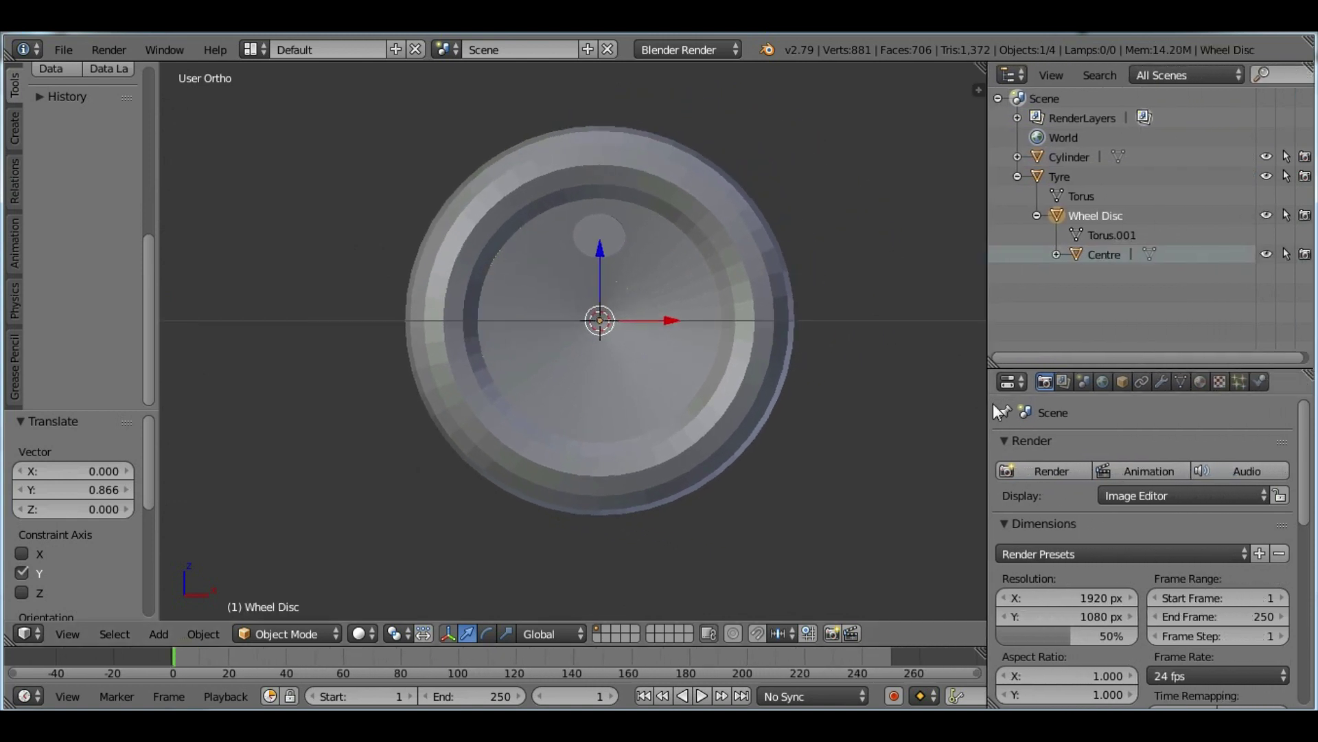
# Cut the upper hole through the Wheel Disc by adding a Boolean modifier set to Difference with the Cylinder object and applying it.
pyautogui.click(1163, 382)
pyautogui.click(1181, 446)
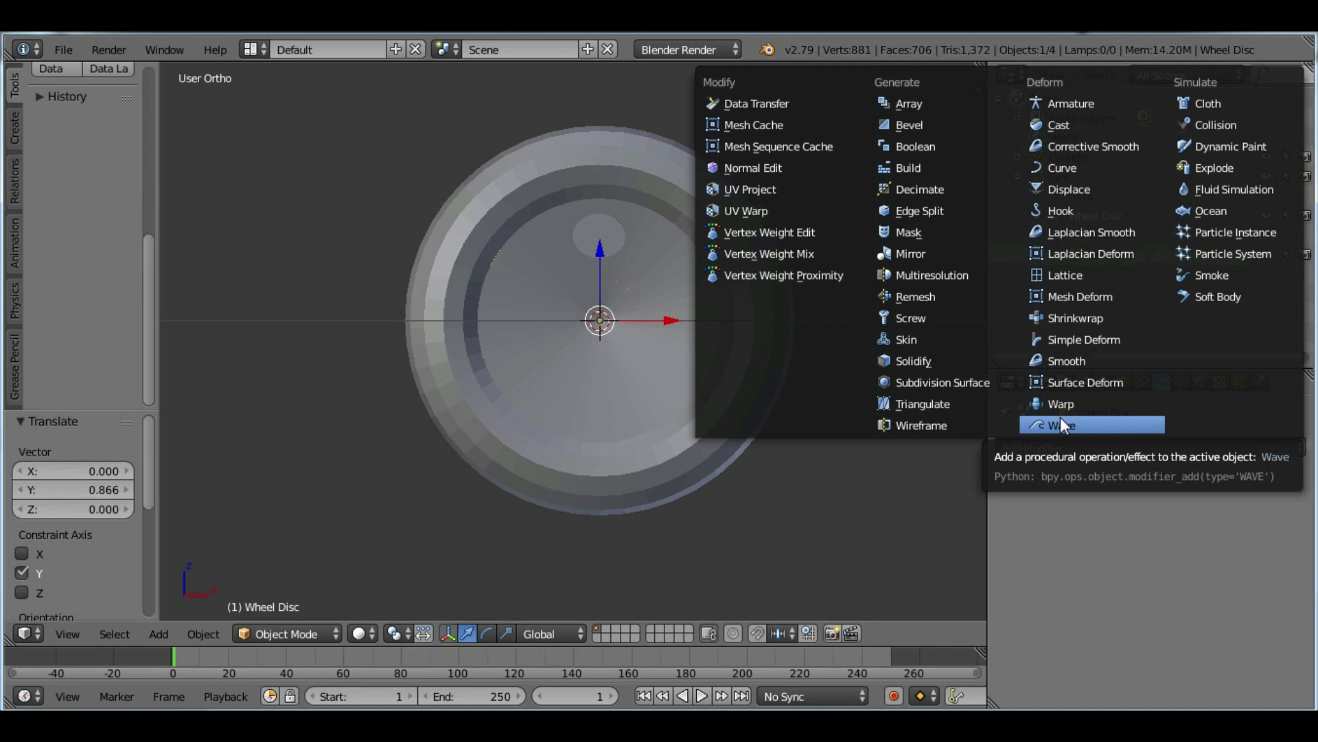
pyautogui.click(919, 147)
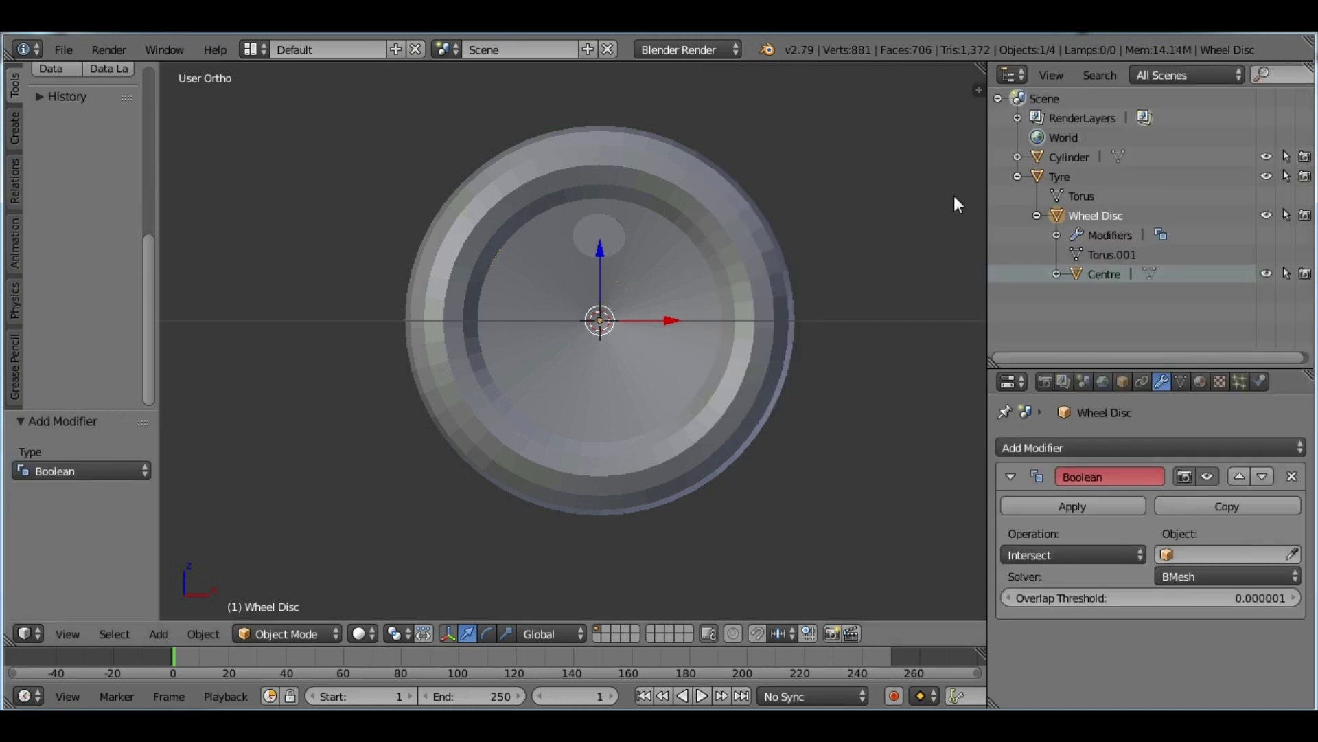
pyautogui.click(1119, 555)
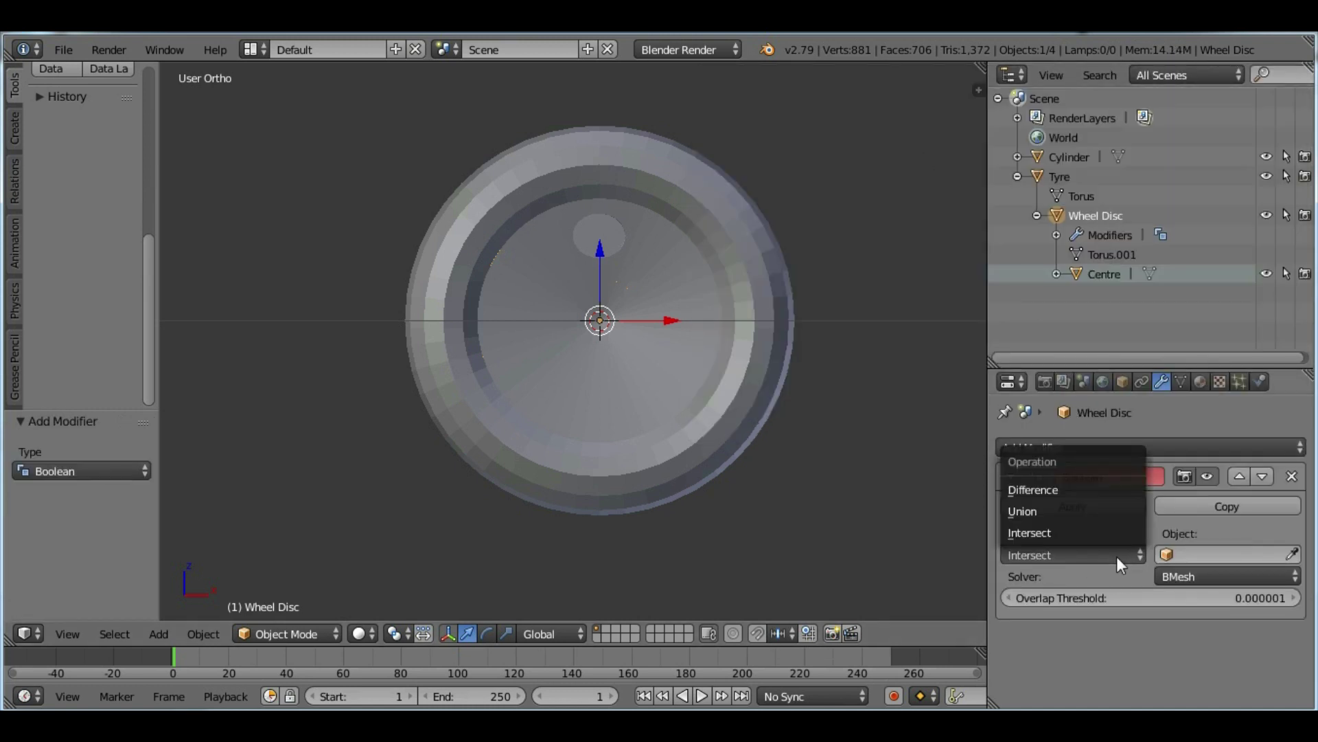
pyautogui.click(1037, 489)
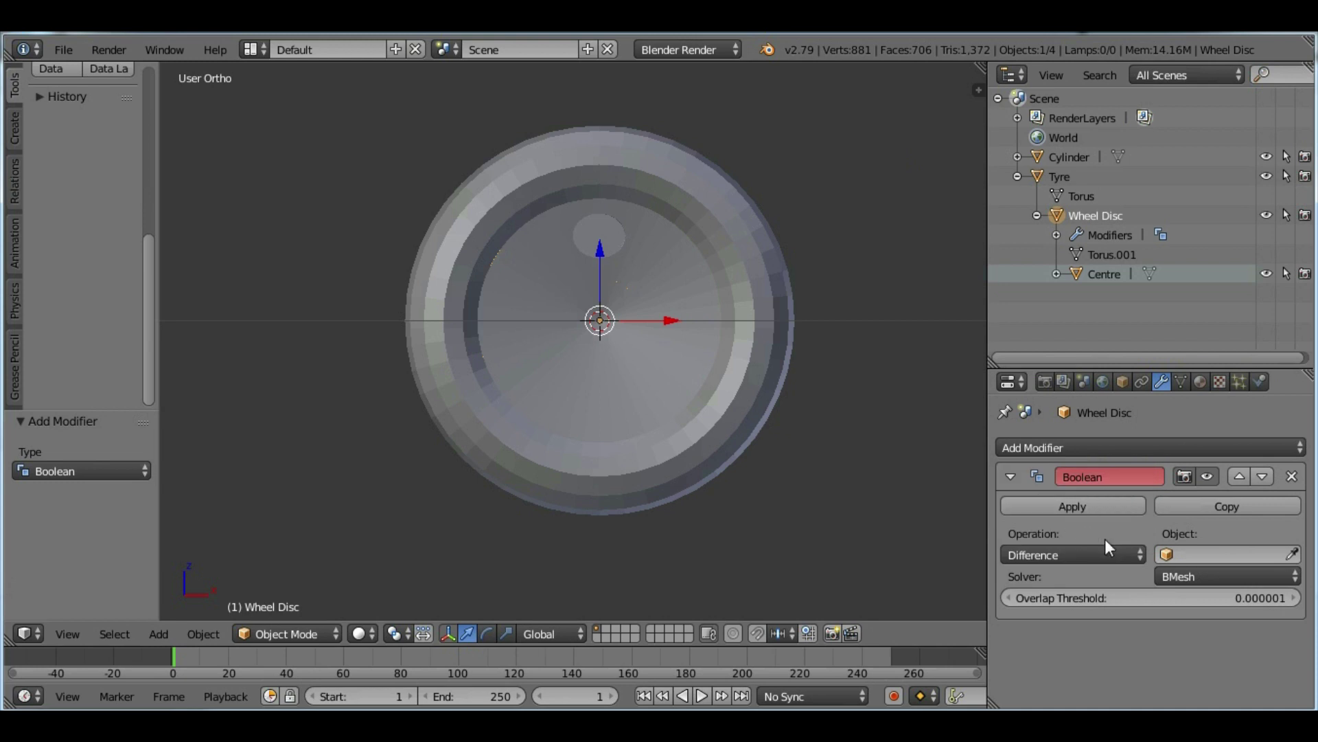
pyautogui.click(1164, 552)
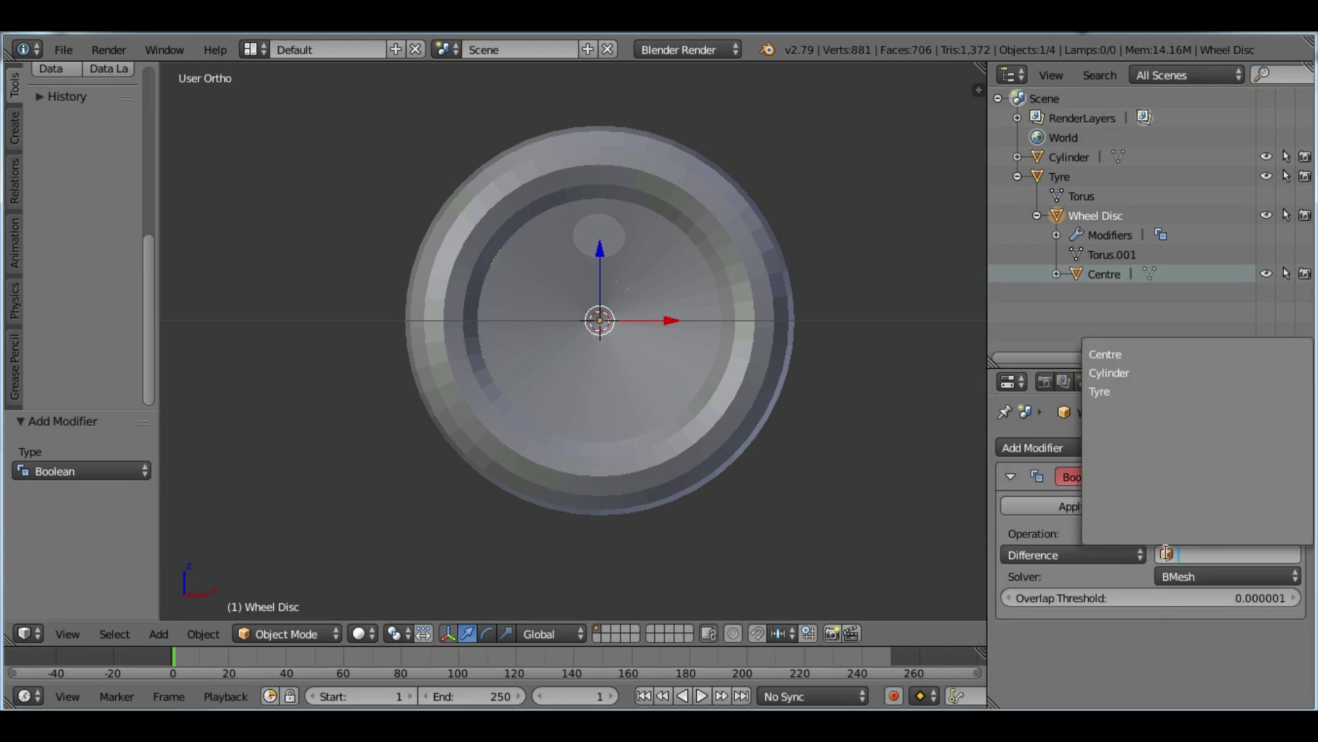
pyautogui.click(1119, 374)
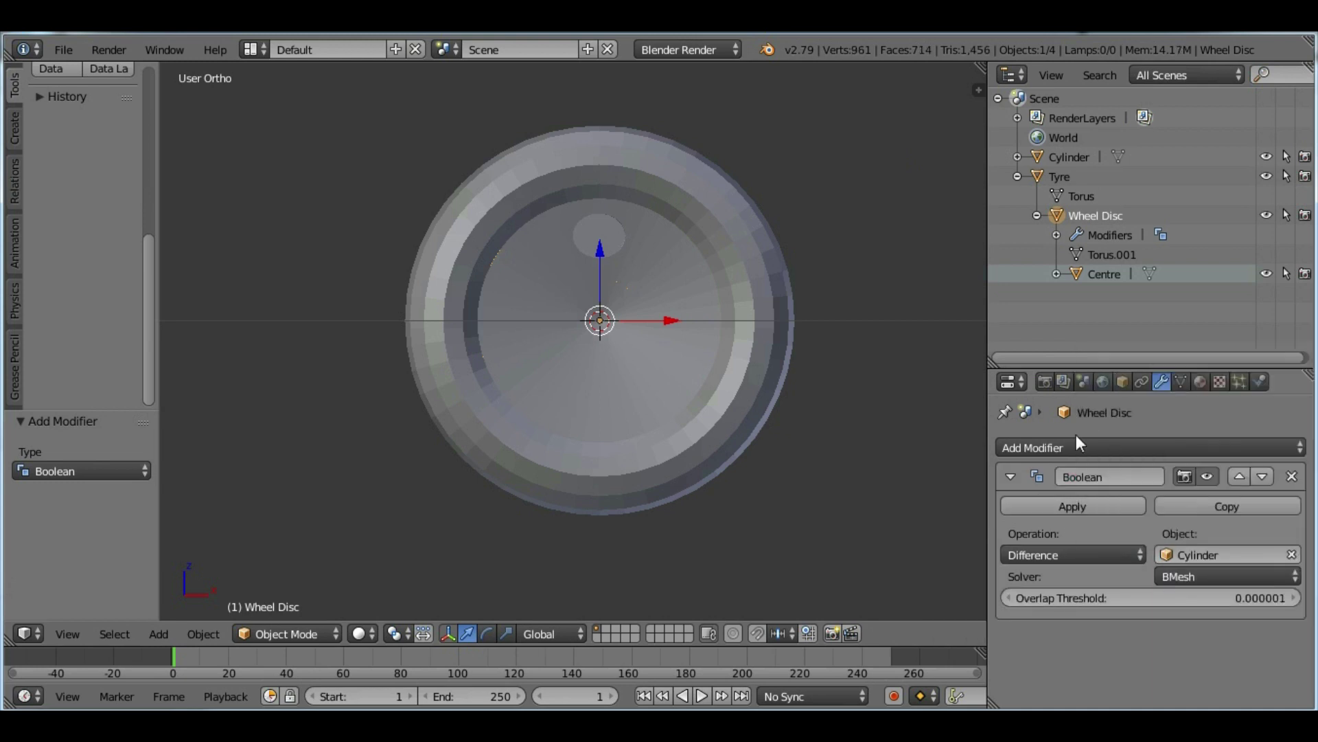
pyautogui.click(1053, 505)
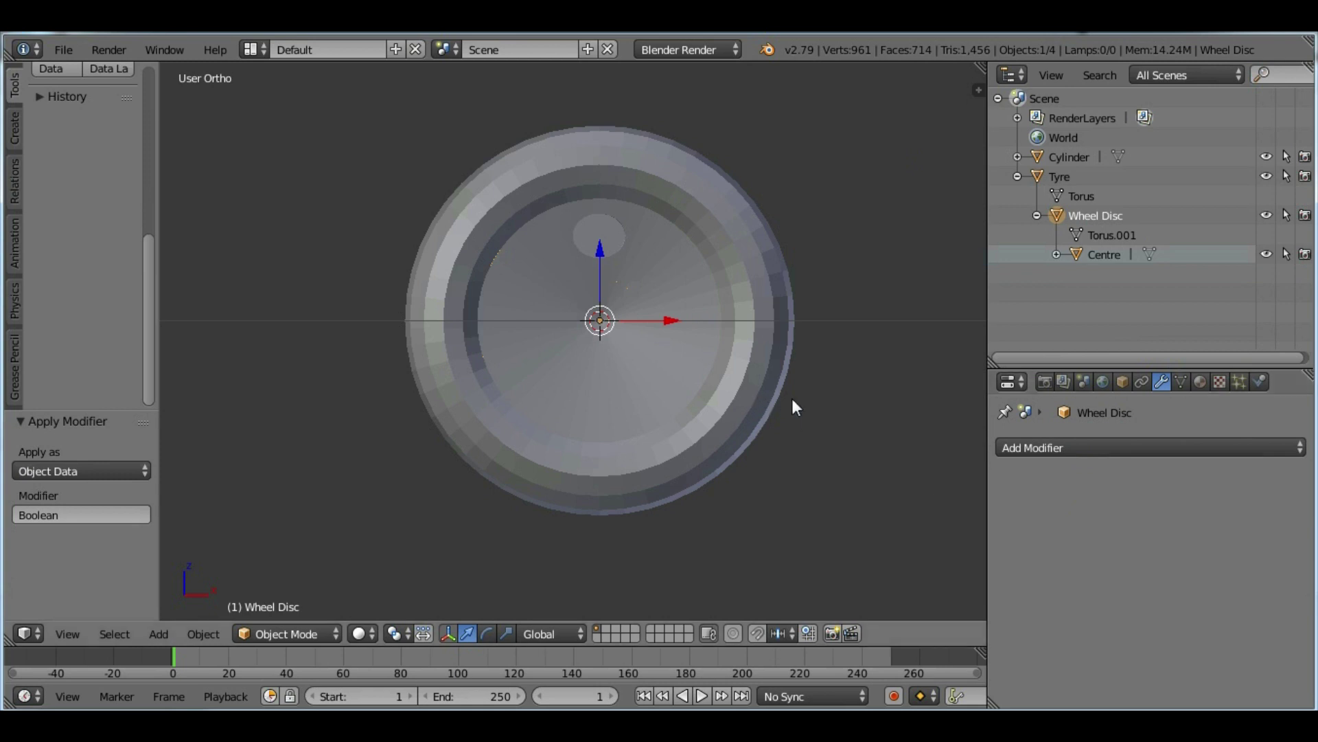
# Move the Cylinder about 1.752 along the X axis so it stands clear of the wheel, and check the cut hole.
pyautogui.click(1061, 156)
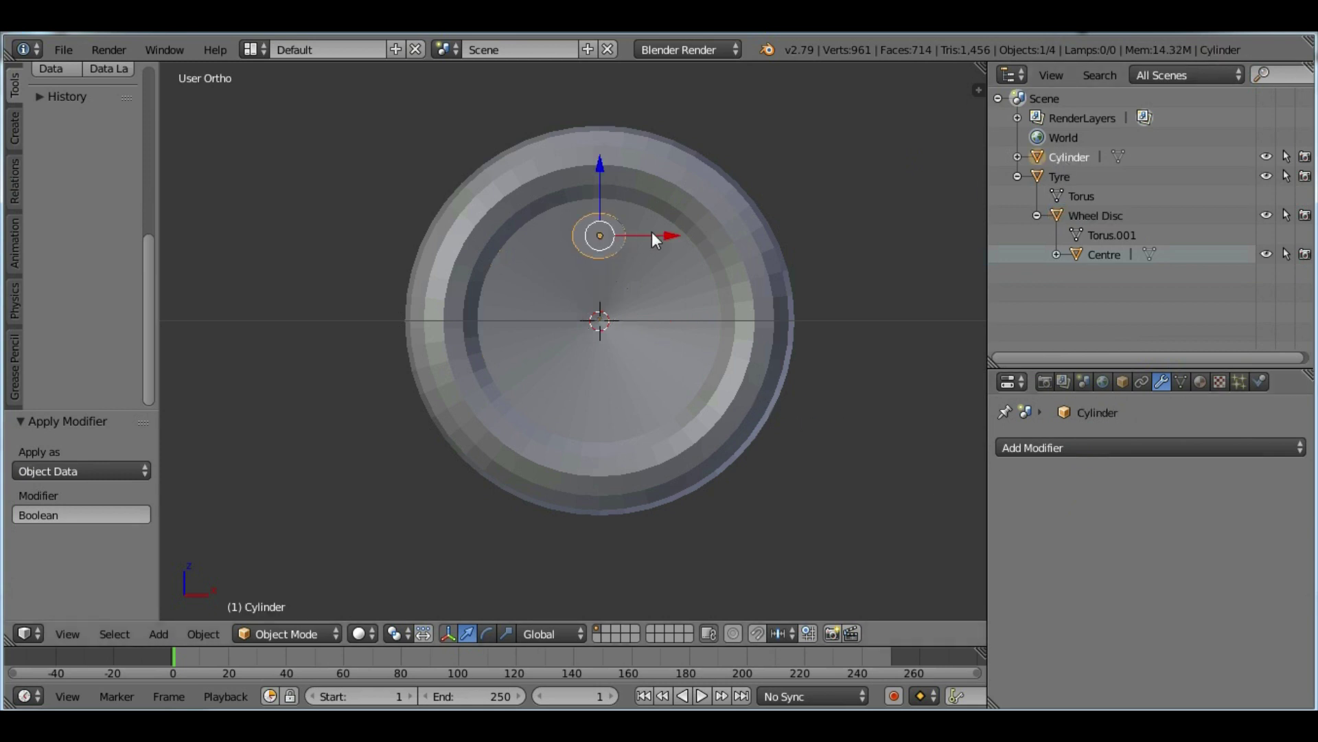
pyautogui.press('g')
pyautogui.press('x')
pyautogui.click(932, 261)
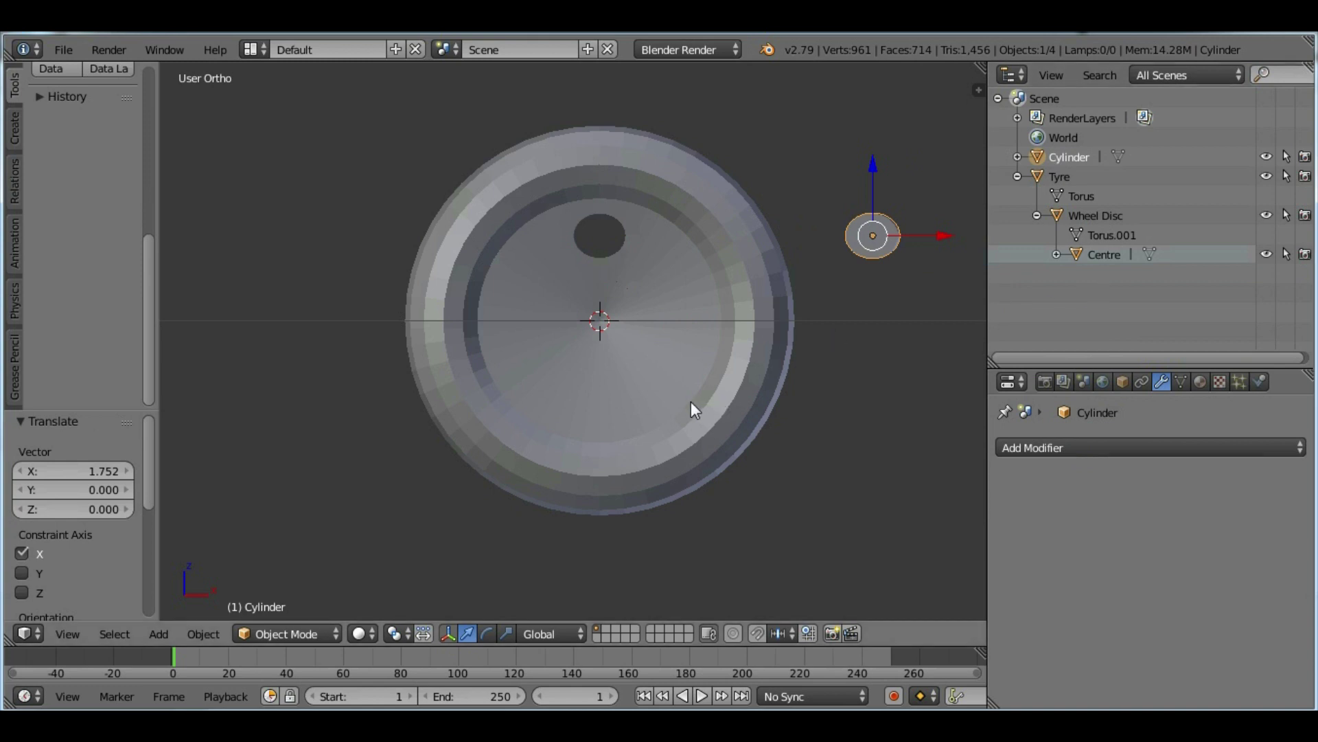
pyautogui.moveTo(674, 397); pyautogui.dragTo(744, 403, button='middle')
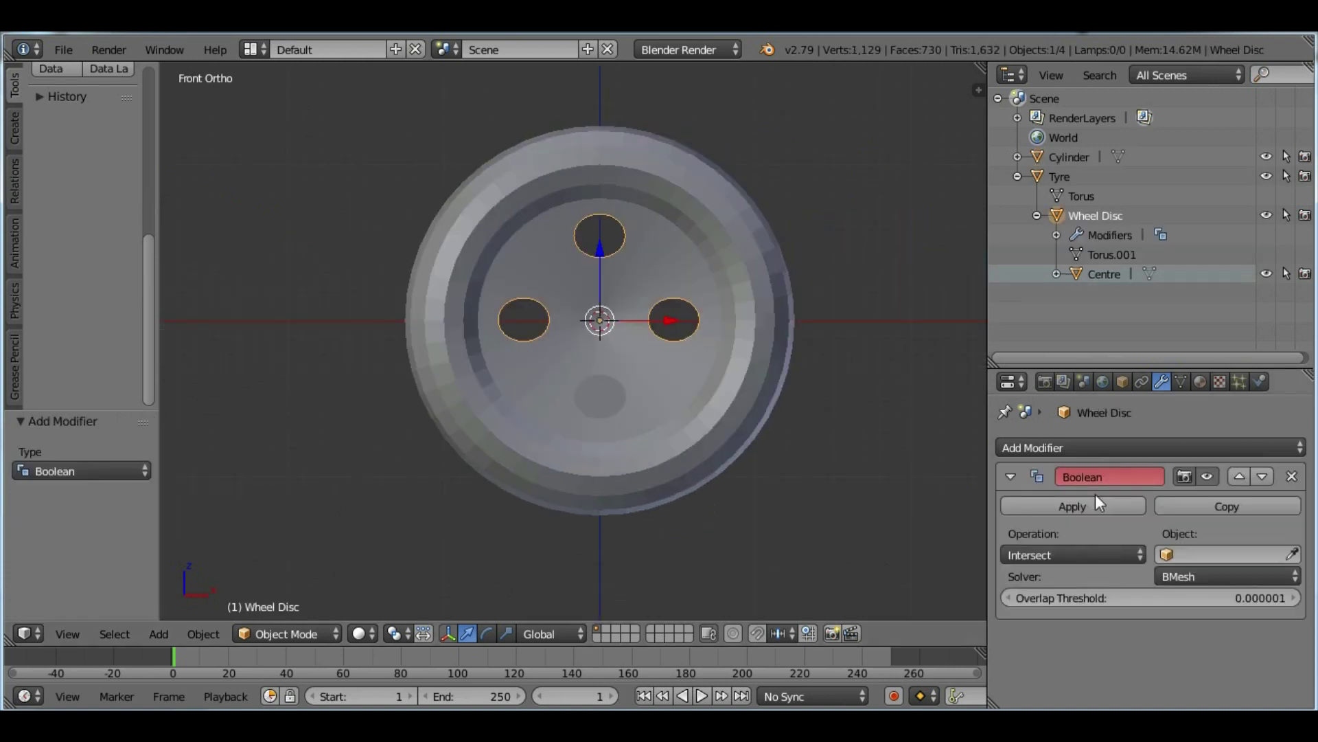
# Set the Wheel Disc's Boolean modifier to Difference with the Cylinder object and apply it to cut the lower hole.
pyautogui.click(1056, 555)
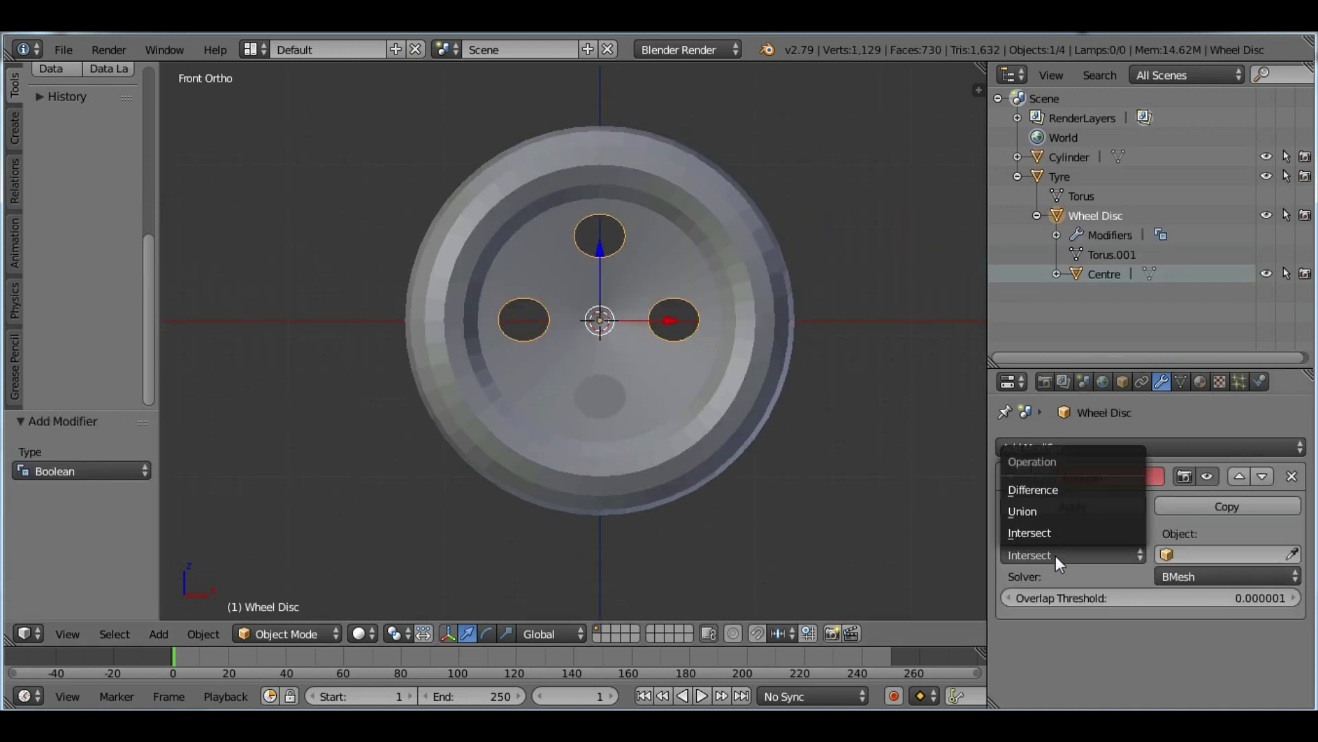
pyautogui.click(1041, 494)
pyautogui.click(1168, 553)
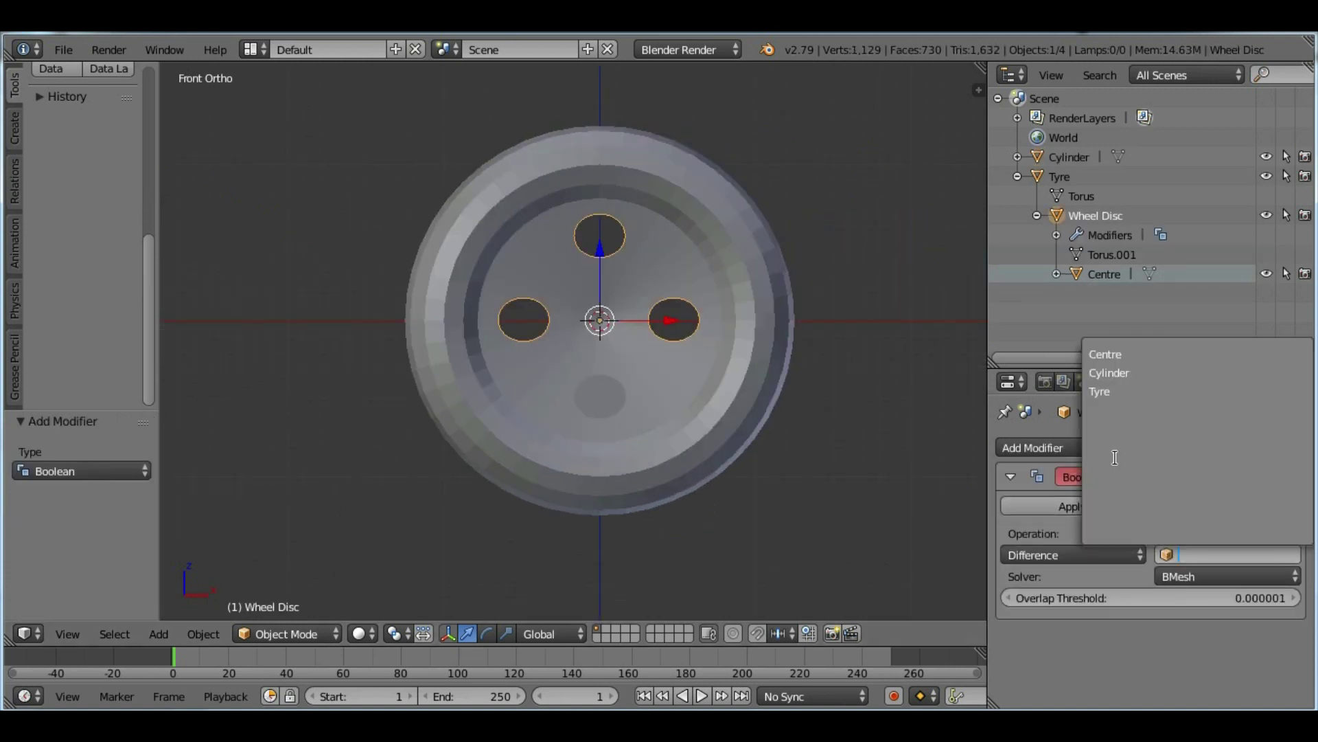
pyautogui.click(1119, 377)
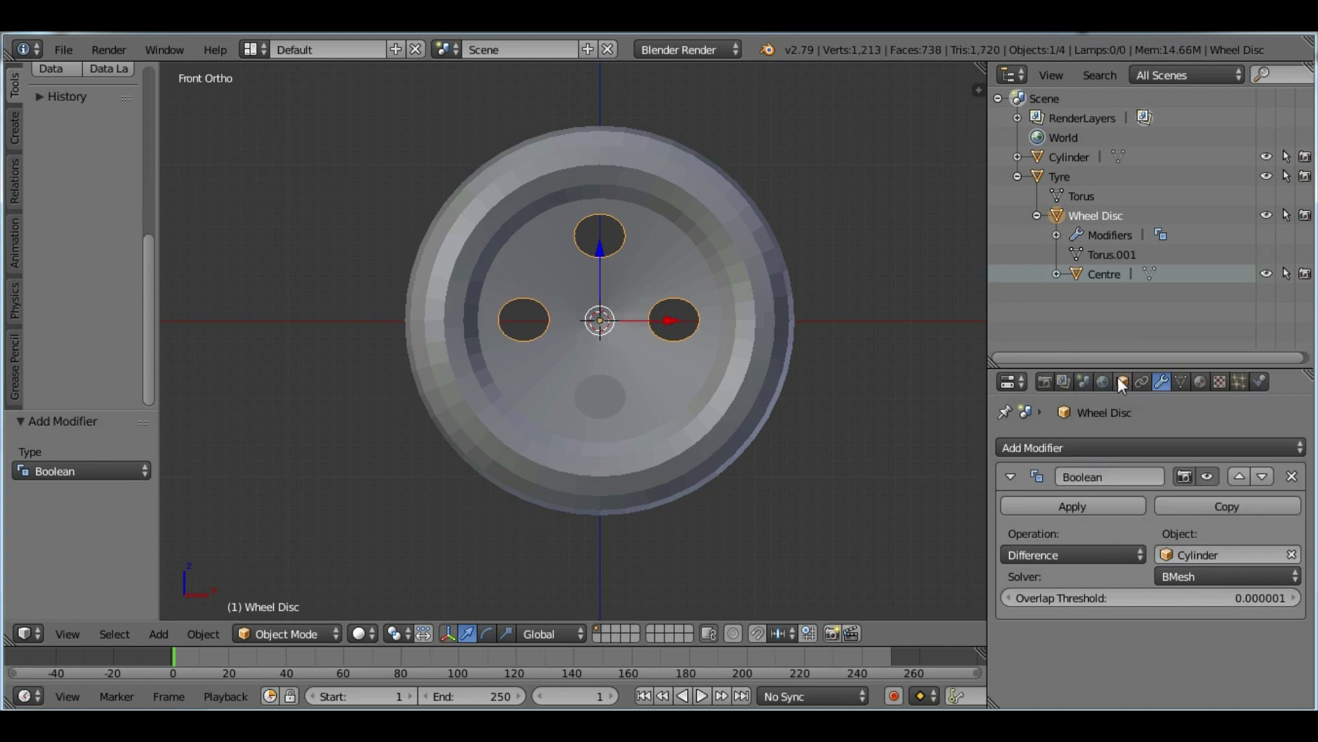
pyautogui.click(1098, 501)
# Delete the Cylinder object from the scene, leaving the wheel with its four disc holes.
pyautogui.click(1064, 157)
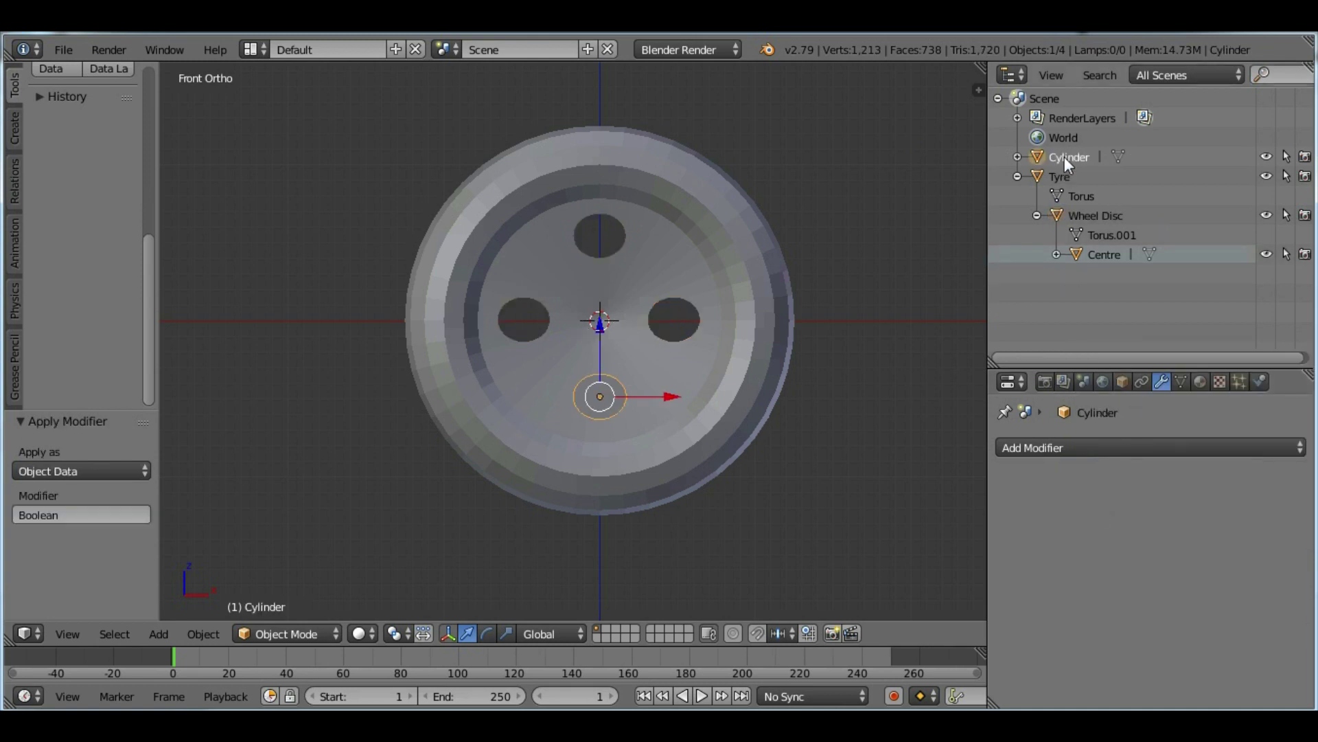
pyautogui.rightClick(1064, 157)
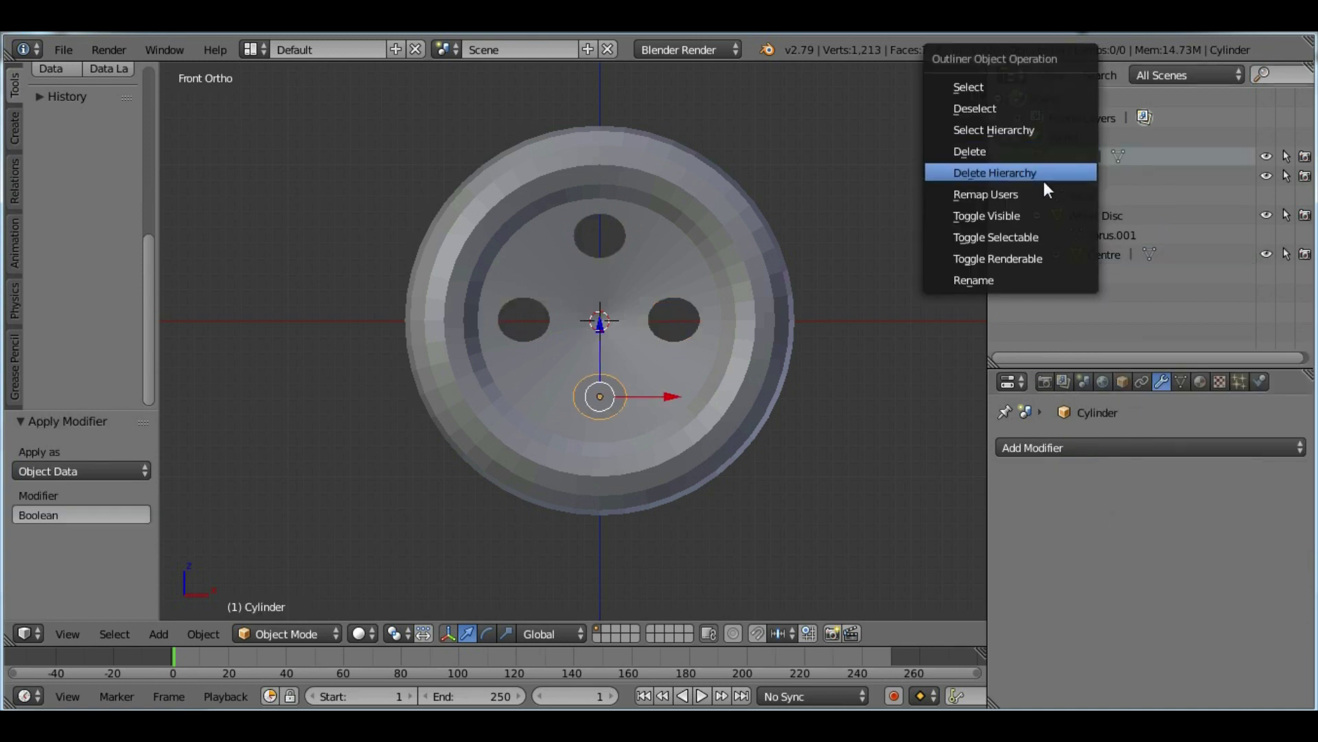
pyautogui.click(1019, 155)
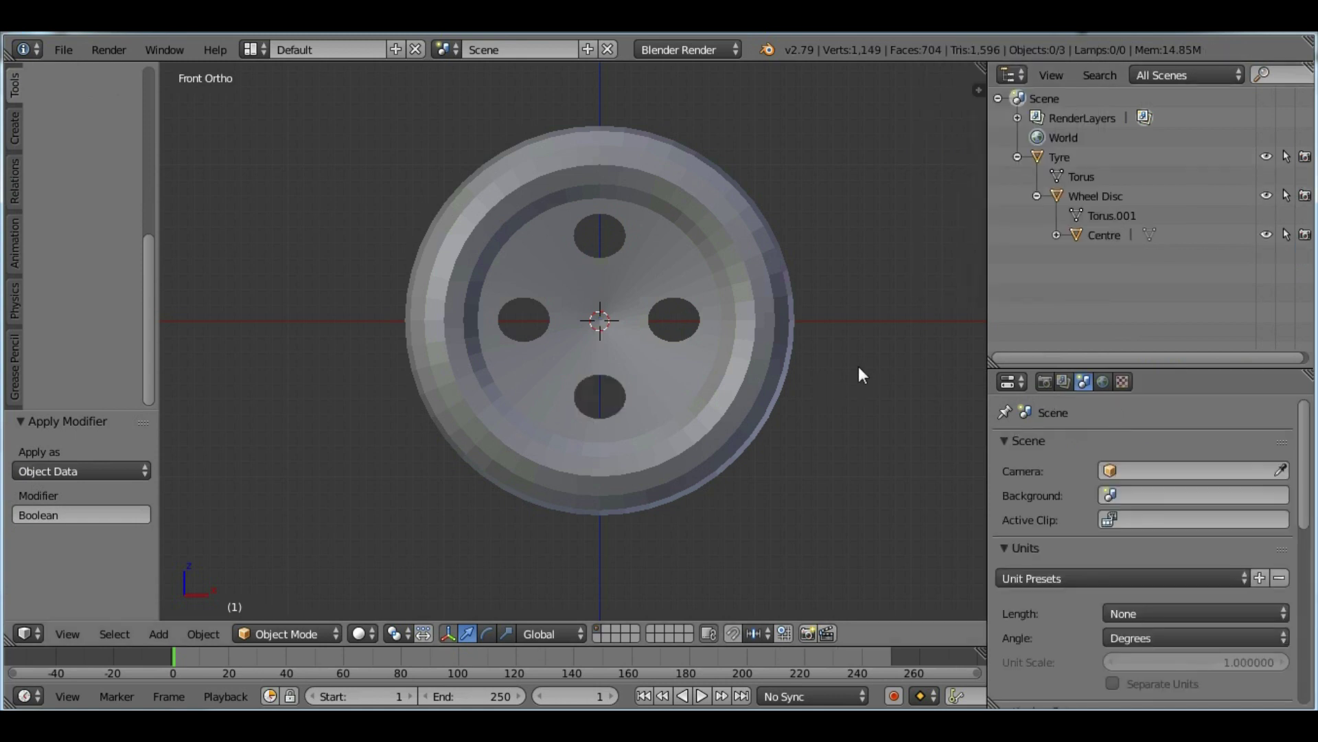
pyautogui.moveTo(723, 282)
pyautogui.mouseDown(button='middle')
pyautogui.moveTo(753, 299)
pyautogui.moveTo(834, 300)
pyautogui.moveTo(678, 314)
pyautogui.moveTo(673, 238)
pyautogui.moveTo(909, 303)
pyautogui.moveTo(737, 308)
pyautogui.moveTo(726, 274)
pyautogui.moveTo(724, 290)
pyautogui.mouseUp(button='middle')
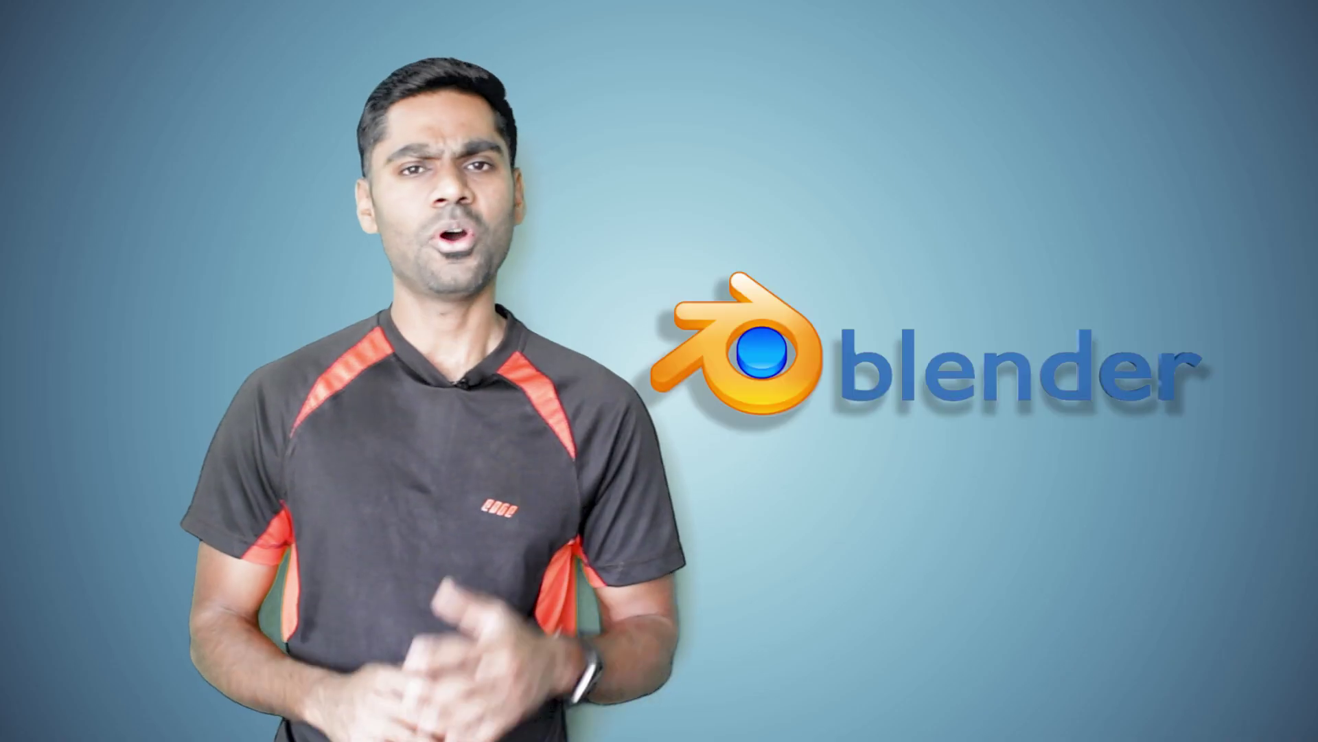